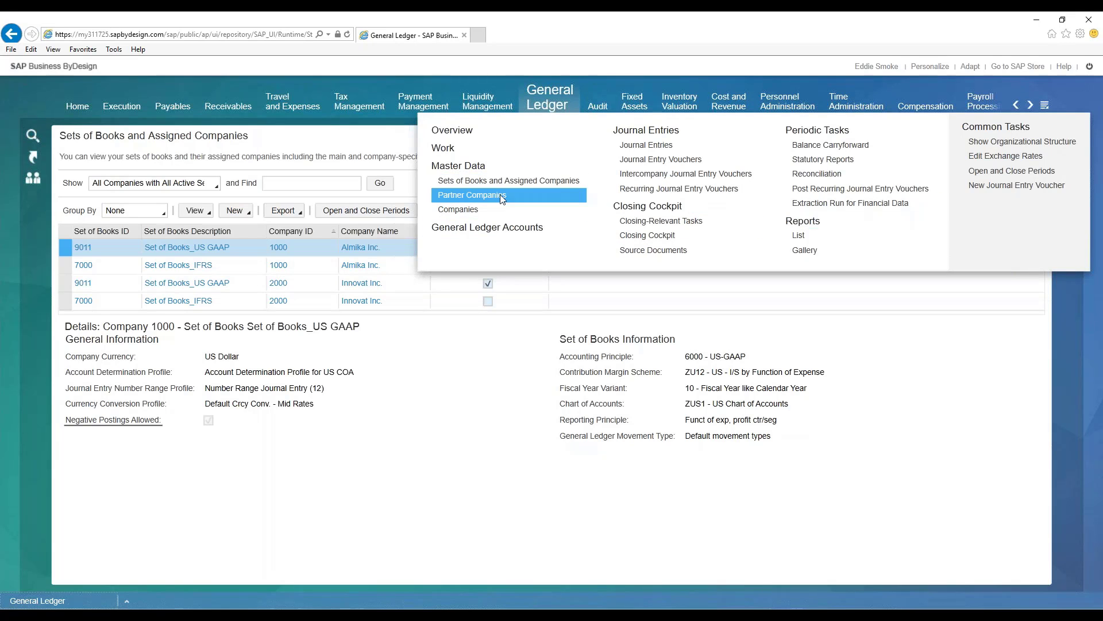
- Open the Open and Close Periods task and filter the periods to period status 1
{"action": "left_click", "coordinate": [1006, 171]}
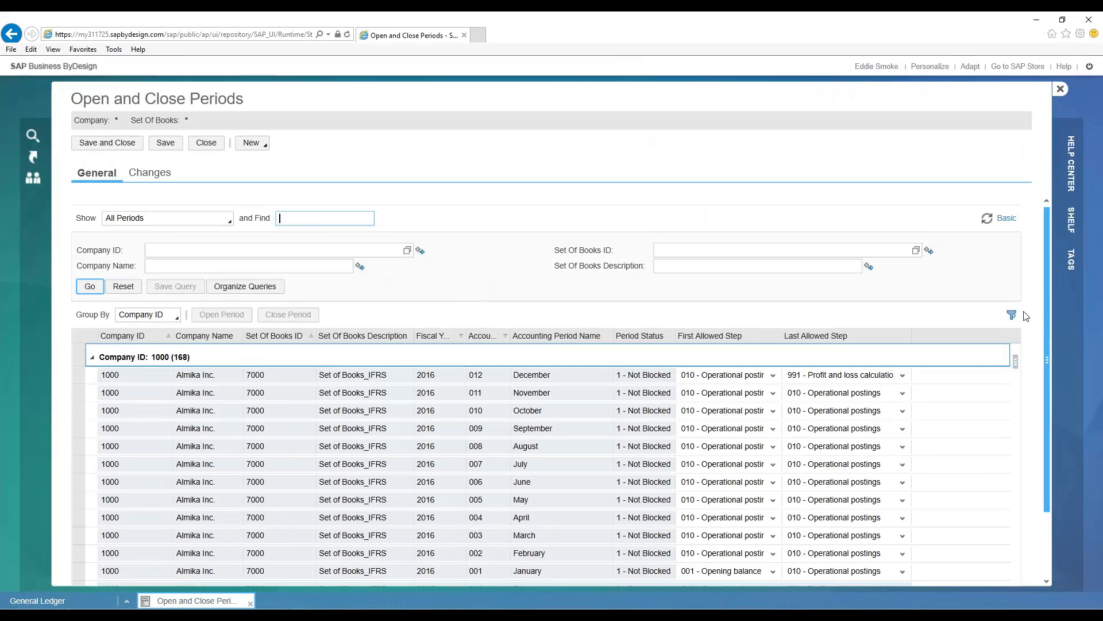
{"action": "left_click", "coordinate": [1012, 317]}
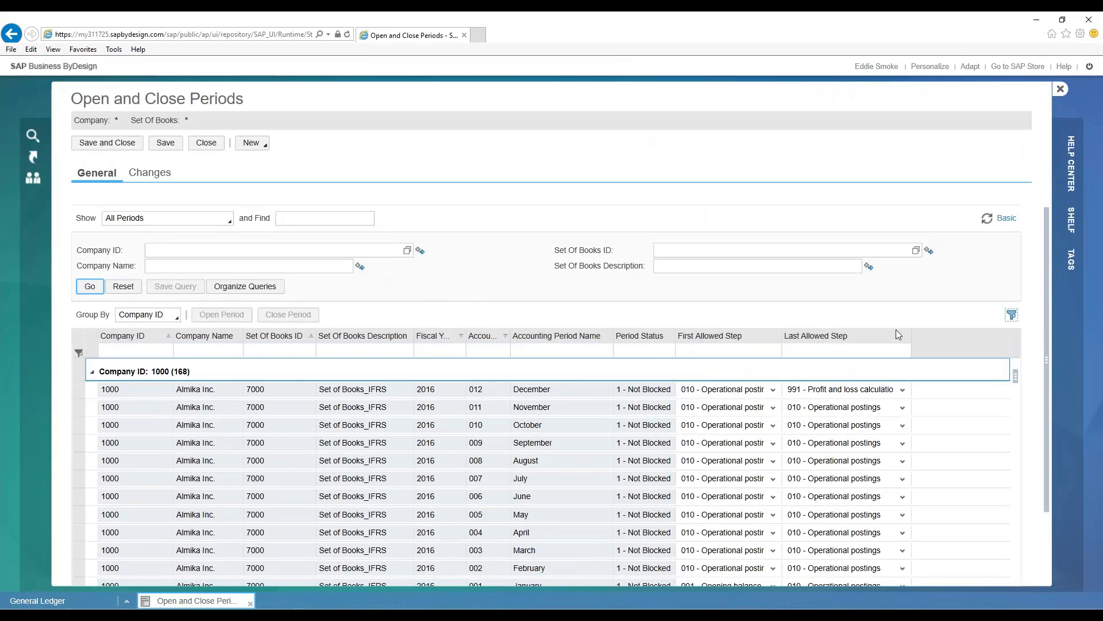
{"action": "left_click", "coordinate": [619, 354]}
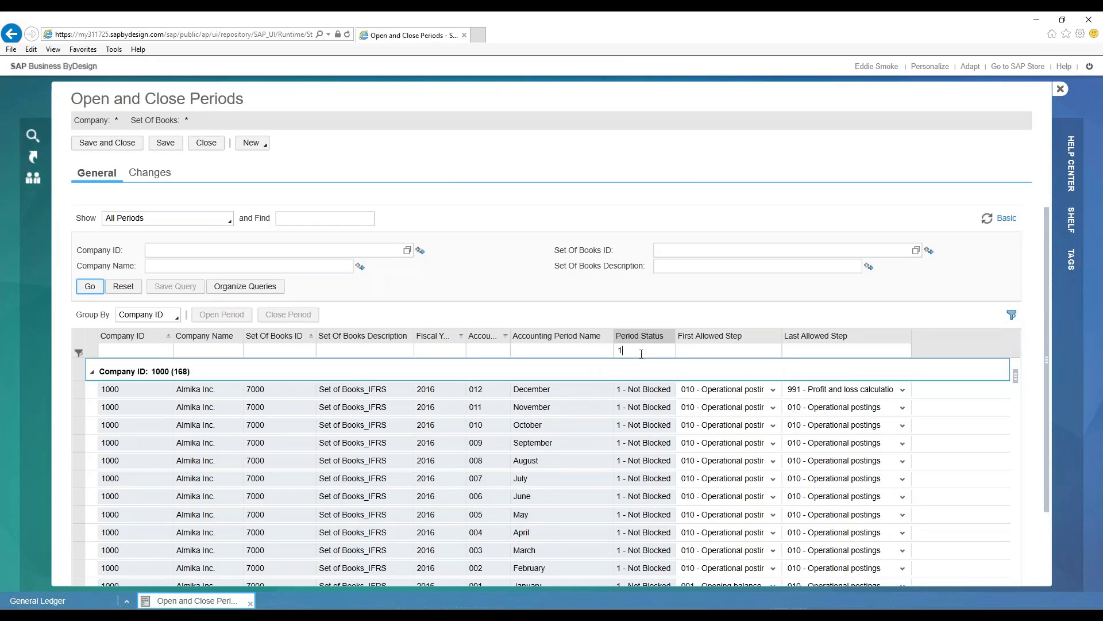
{"action": "key", "text": "Return"}
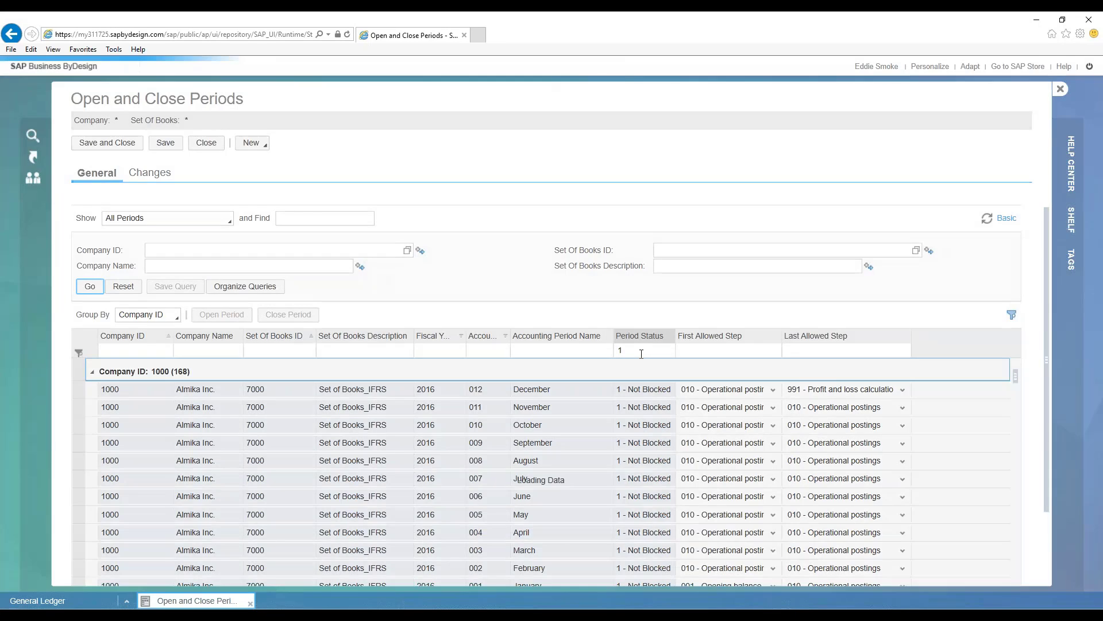
{"action": "left_click", "coordinate": [500, 445]}
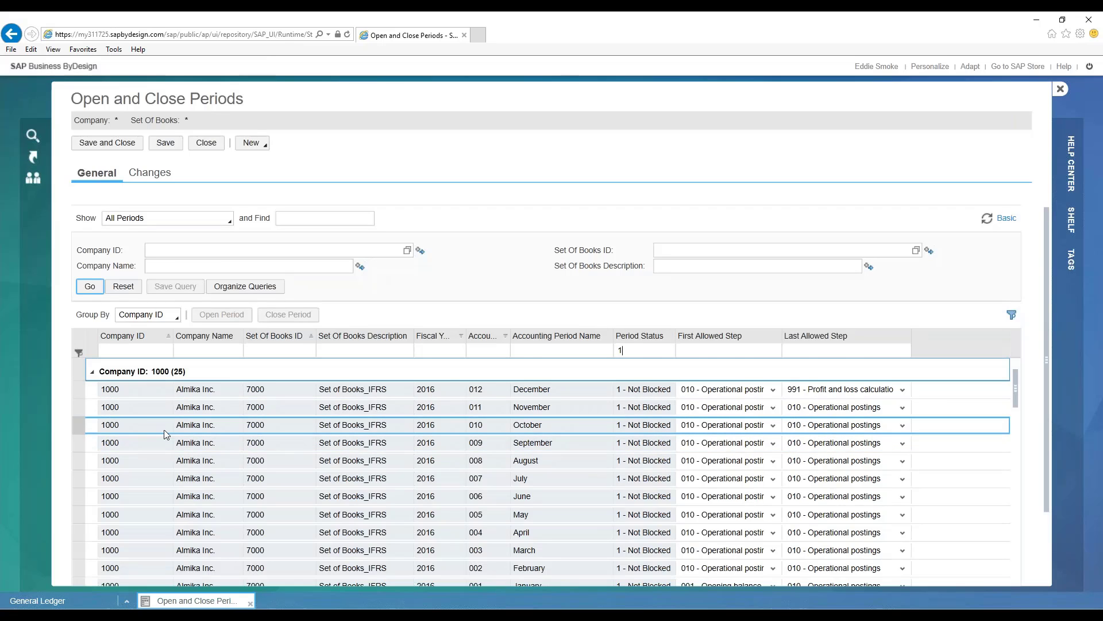
- Examine the unblocked periods of company 1000 in both sets of books, checking fiscal years and allowed steps
{"action": "scroll", "coordinate": [164, 434], "scroll_direction": "down", "scroll_amount": 1}
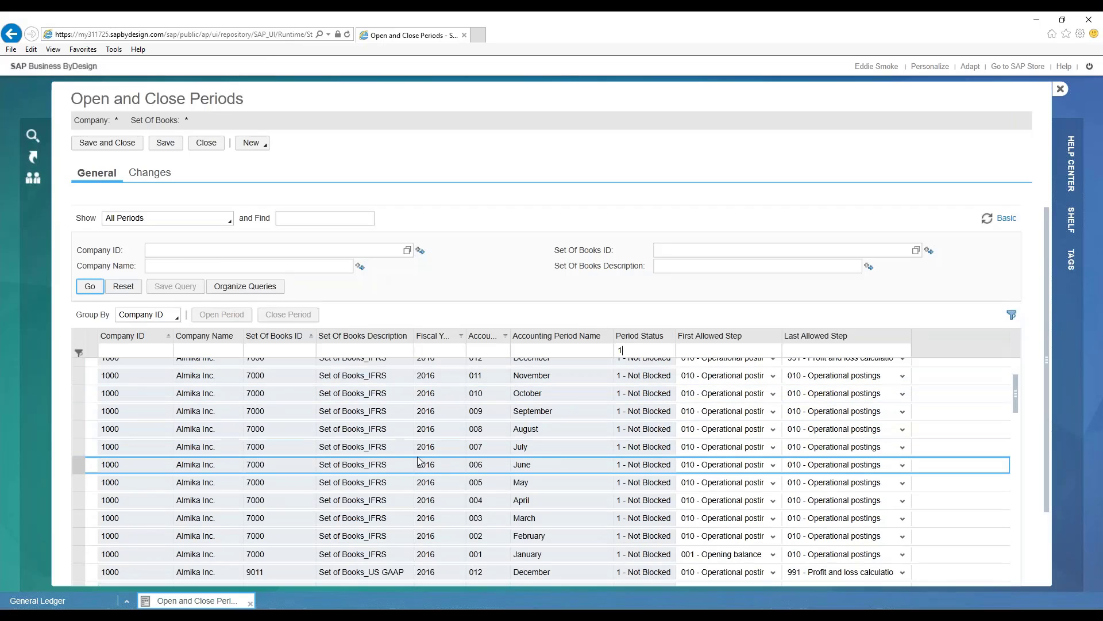
{"action": "scroll", "coordinate": [397, 468], "scroll_direction": "down", "scroll_amount": 1}
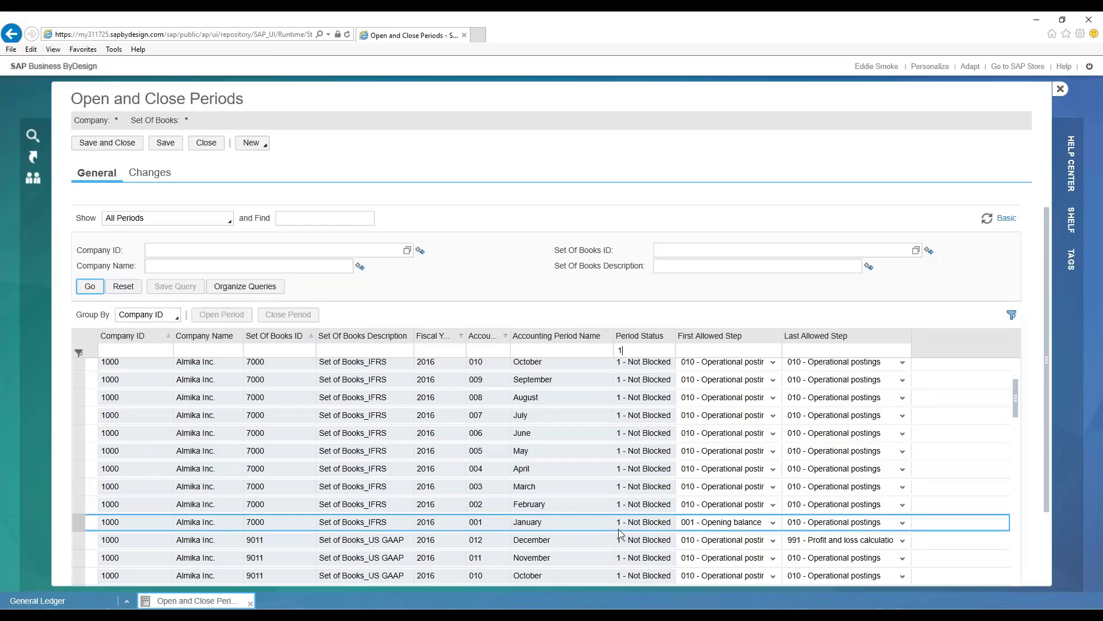
{"action": "scroll", "coordinate": [568, 510], "scroll_direction": "down", "scroll_amount": 2}
{"action": "scroll", "coordinate": [569, 510], "scroll_direction": "up", "scroll_amount": 1}
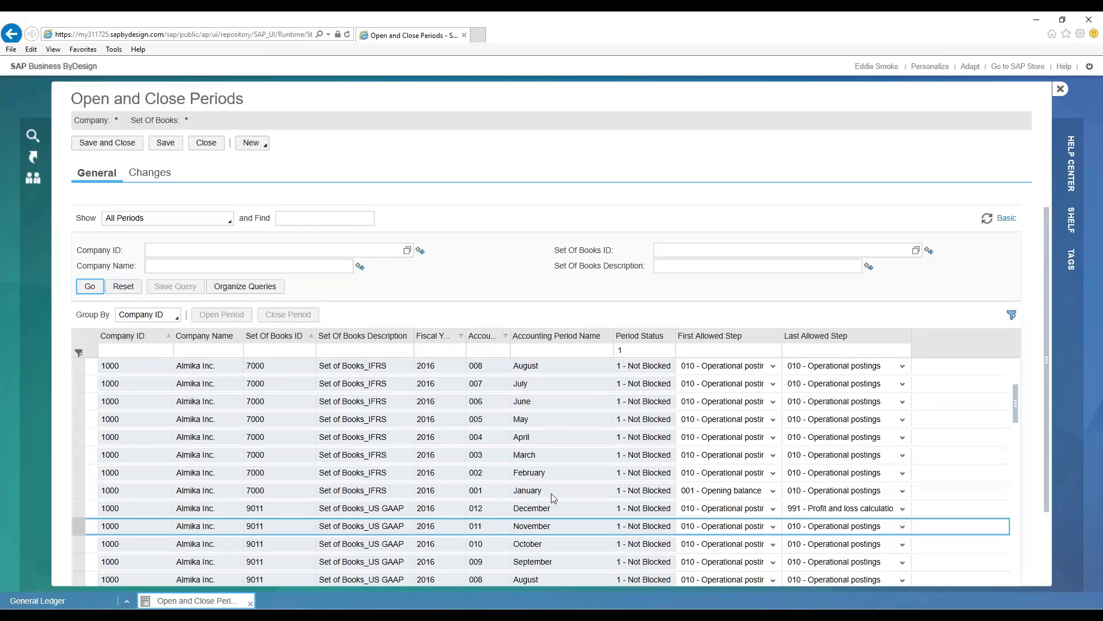
{"action": "scroll", "coordinate": [331, 494], "scroll_direction": "up", "scroll_amount": 1}
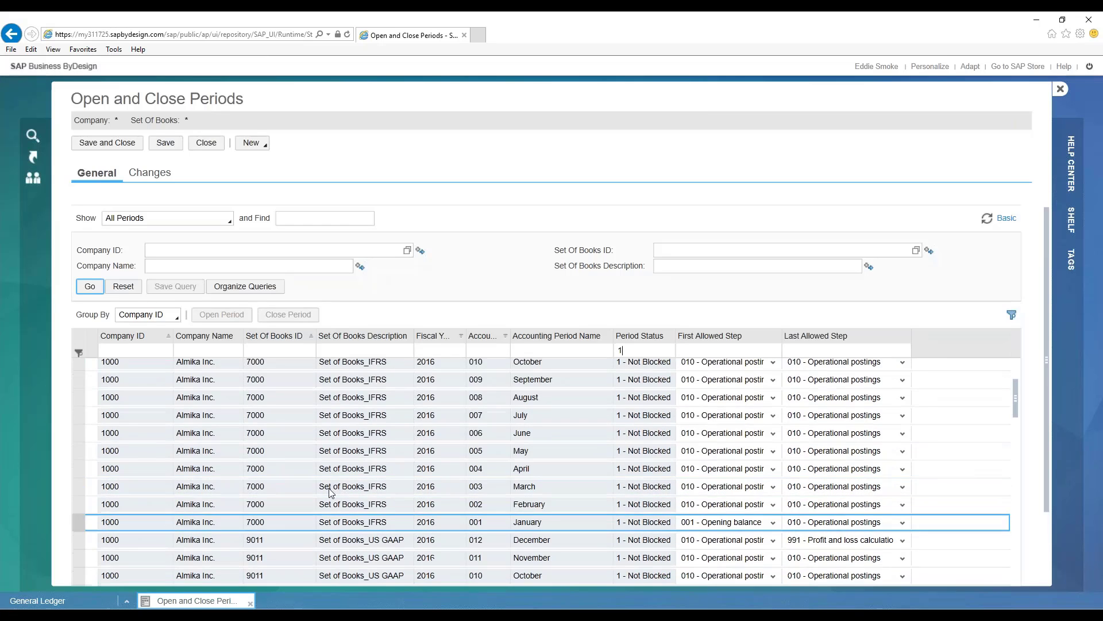
{"action": "scroll", "coordinate": [386, 516], "scroll_direction": "up", "scroll_amount": 1}
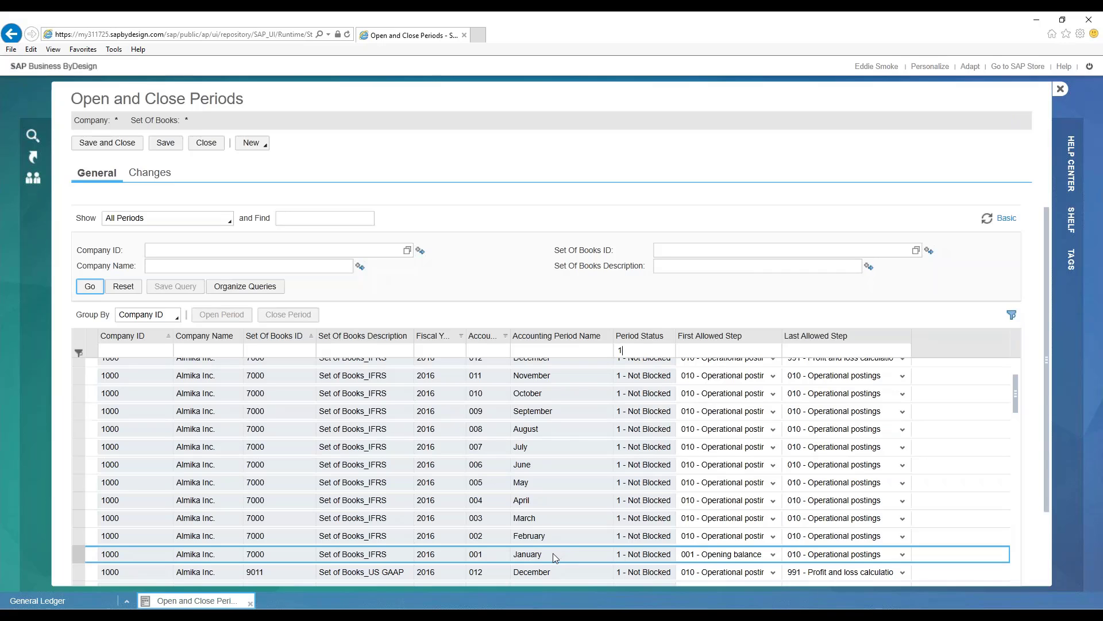
{"action": "scroll", "coordinate": [557, 411], "scroll_direction": "up", "scroll_amount": 1}
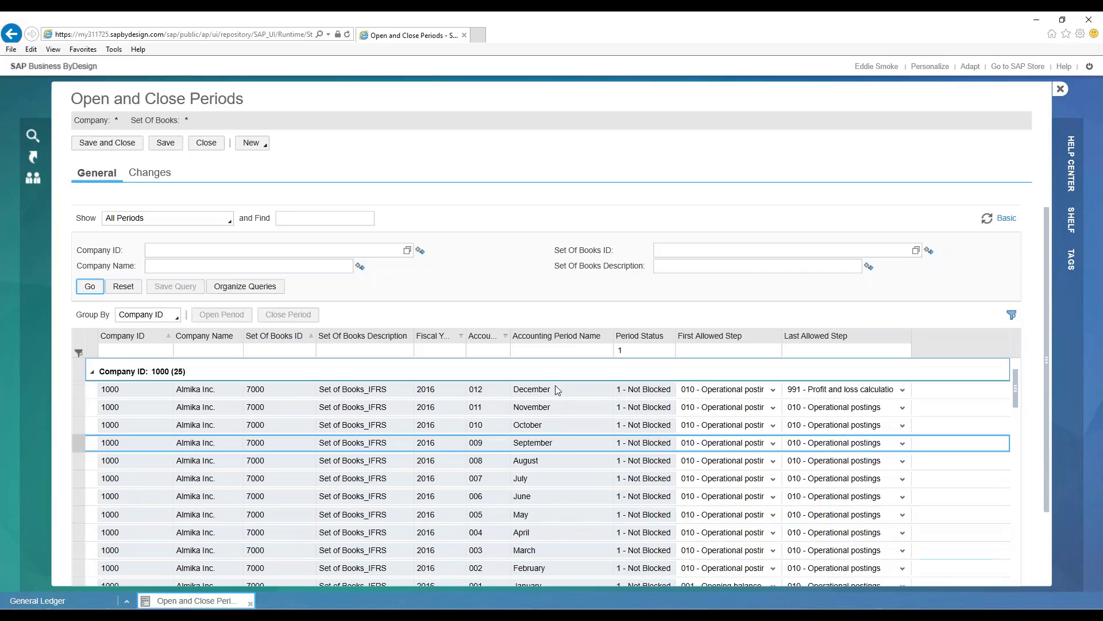
{"action": "scroll", "coordinate": [562, 532], "scroll_direction": "down", "scroll_amount": 3}
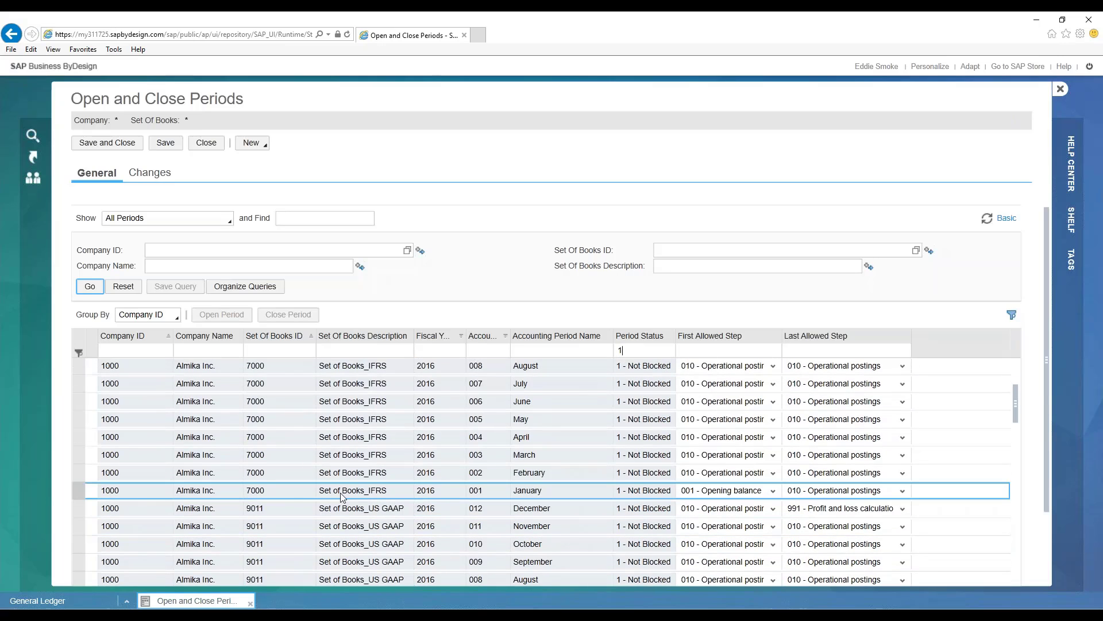
{"action": "scroll", "coordinate": [580, 522], "scroll_direction": "down", "scroll_amount": 1}
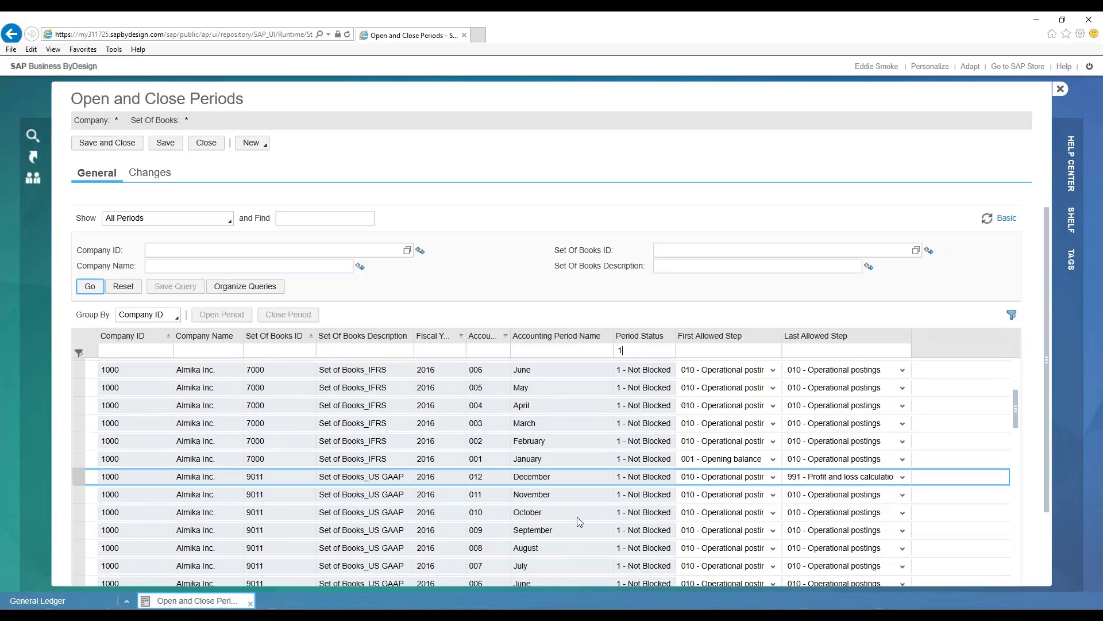
{"action": "scroll", "coordinate": [579, 522], "scroll_direction": "down", "scroll_amount": 2}
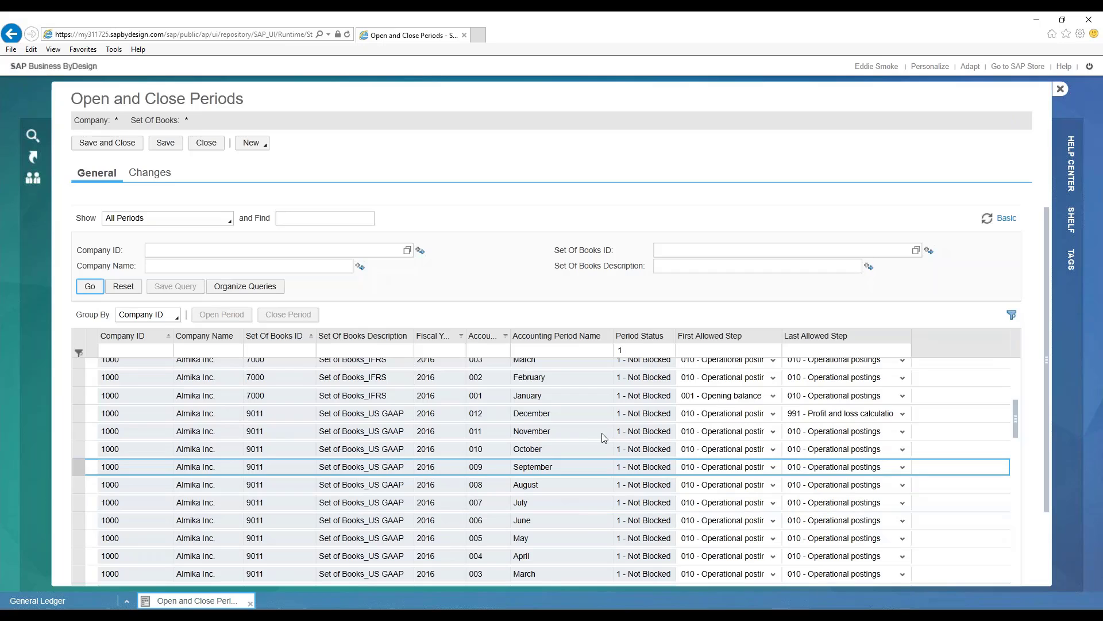
{"action": "scroll", "coordinate": [570, 437], "scroll_direction": "down", "scroll_amount": 1}
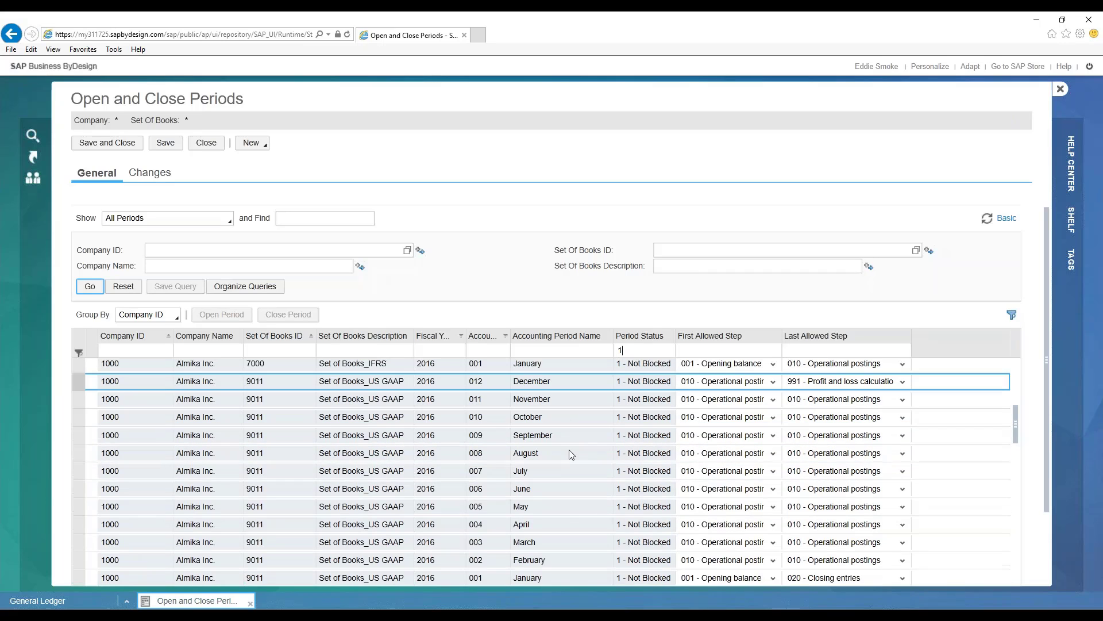
{"action": "scroll", "coordinate": [553, 518], "scroll_direction": "down", "scroll_amount": 1}
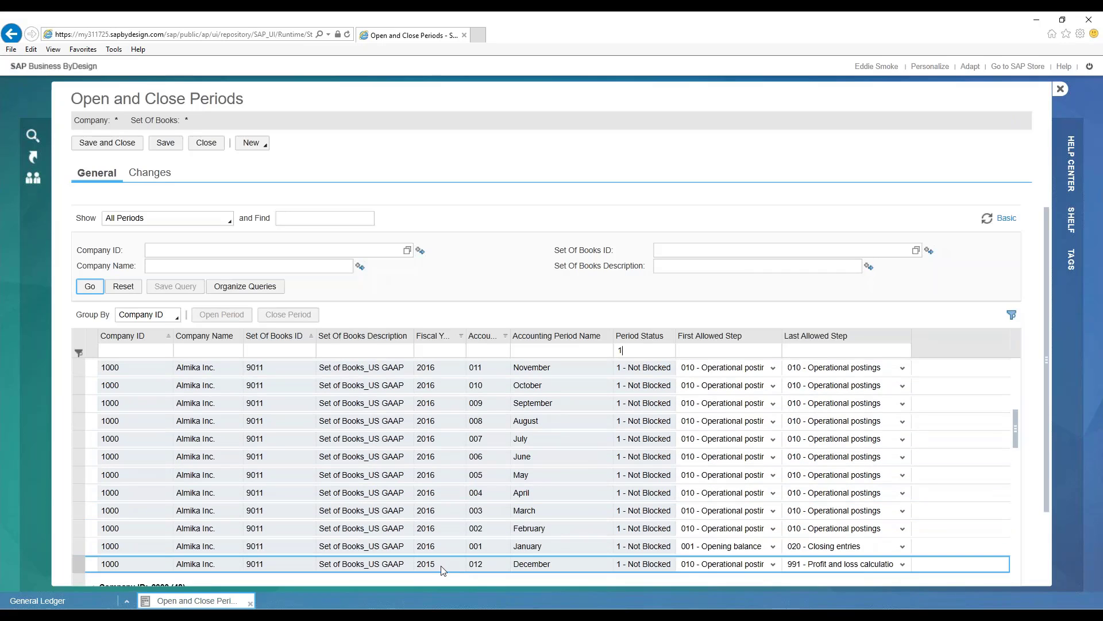
- For company 1000's US GAAP December 2015 period, allow steps 990 - Closing balance through 991 - Profit and loss calculation of retained earning, and save
{"action": "left_click", "coordinate": [443, 570]}
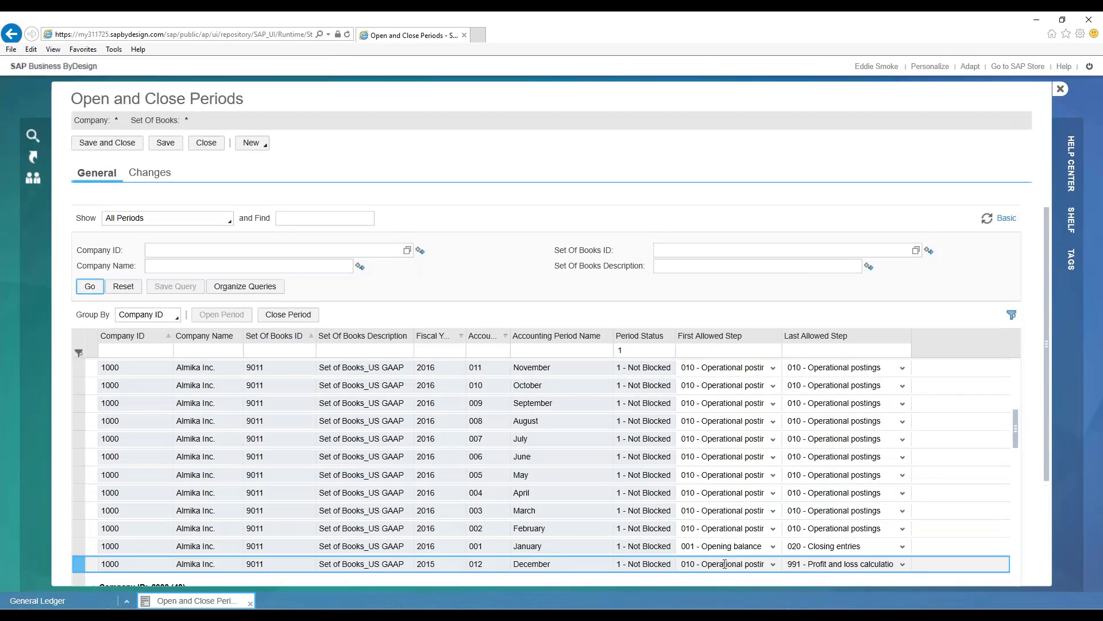
{"action": "left_click", "coordinate": [902, 564]}
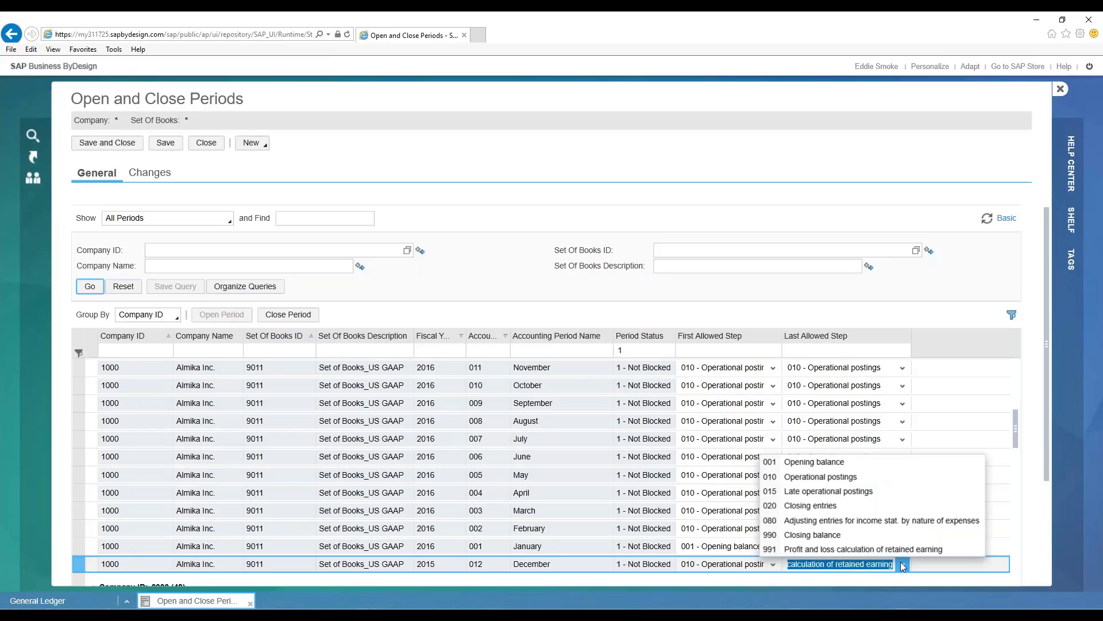
{"action": "left_click", "coordinate": [786, 550]}
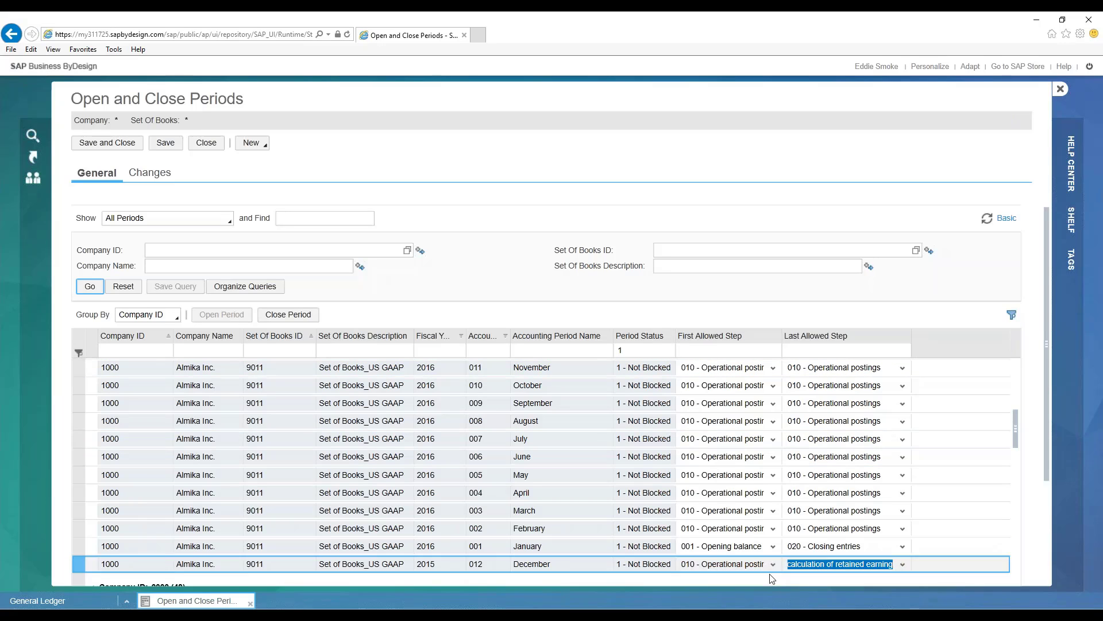
{"action": "left_click", "coordinate": [773, 564]}
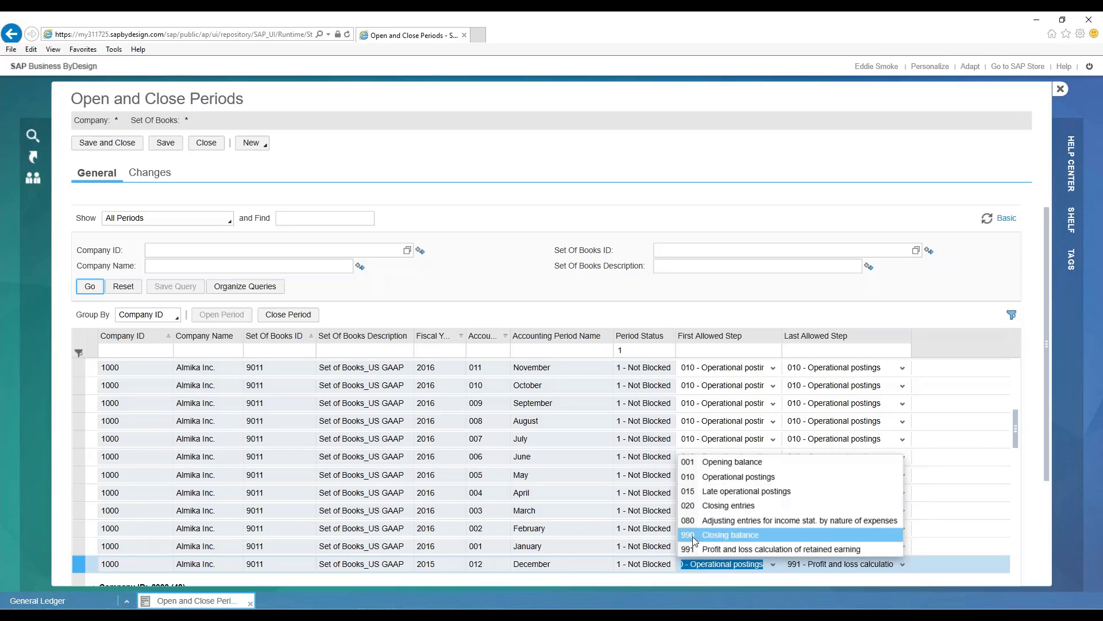
{"action": "left_click", "coordinate": [720, 536]}
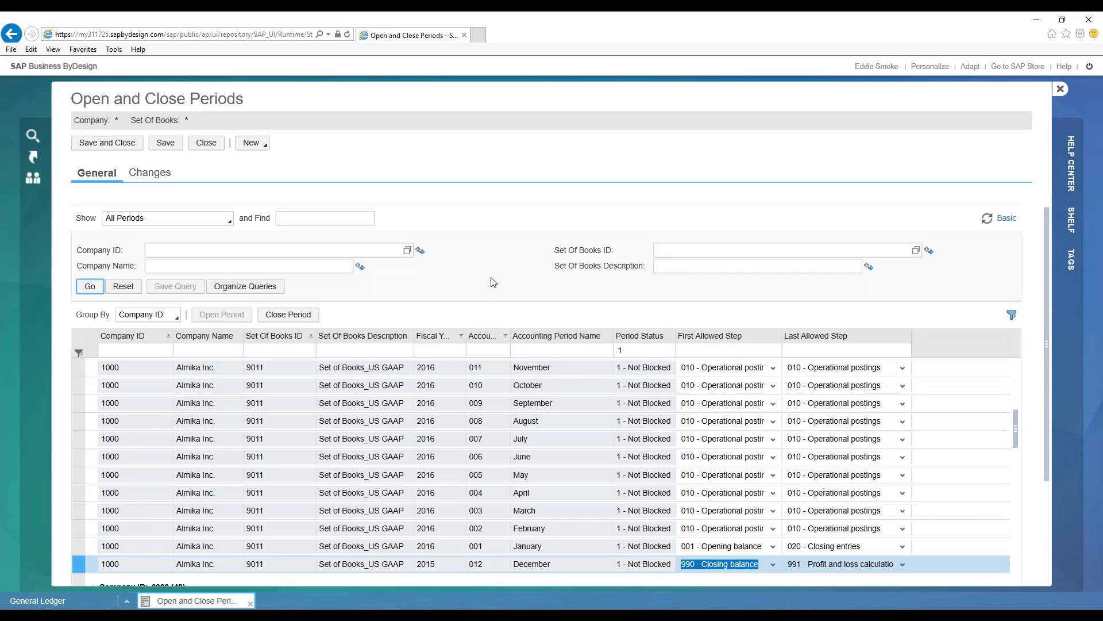
{"action": "left_click", "coordinate": [166, 143]}
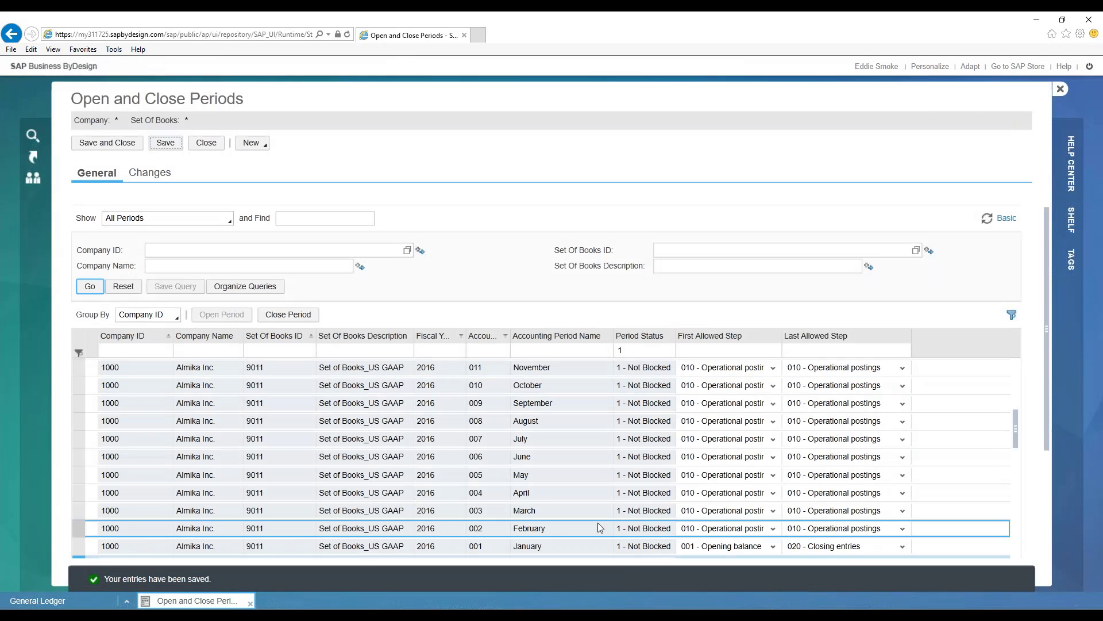
- Check the saved first and last allowed steps for December 2015 and close the Open and Close Periods task
{"action": "scroll", "coordinate": [597, 524], "scroll_direction": "down", "scroll_amount": 2}
{"action": "left_click", "coordinate": [574, 499]}
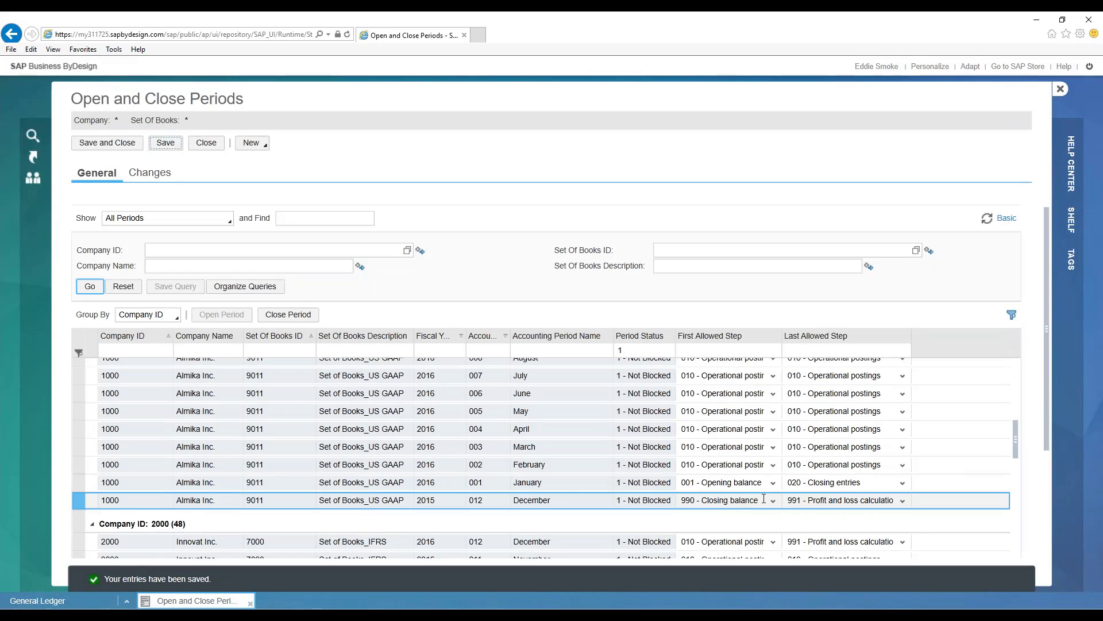
{"action": "left_click", "coordinate": [829, 500]}
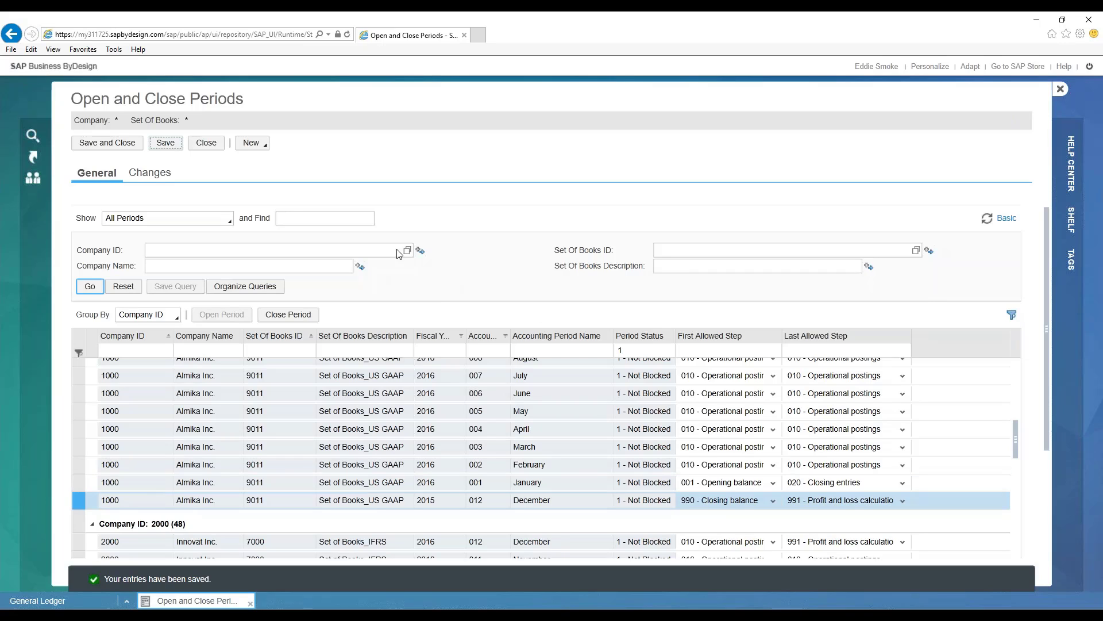
{"action": "left_click", "coordinate": [207, 142]}
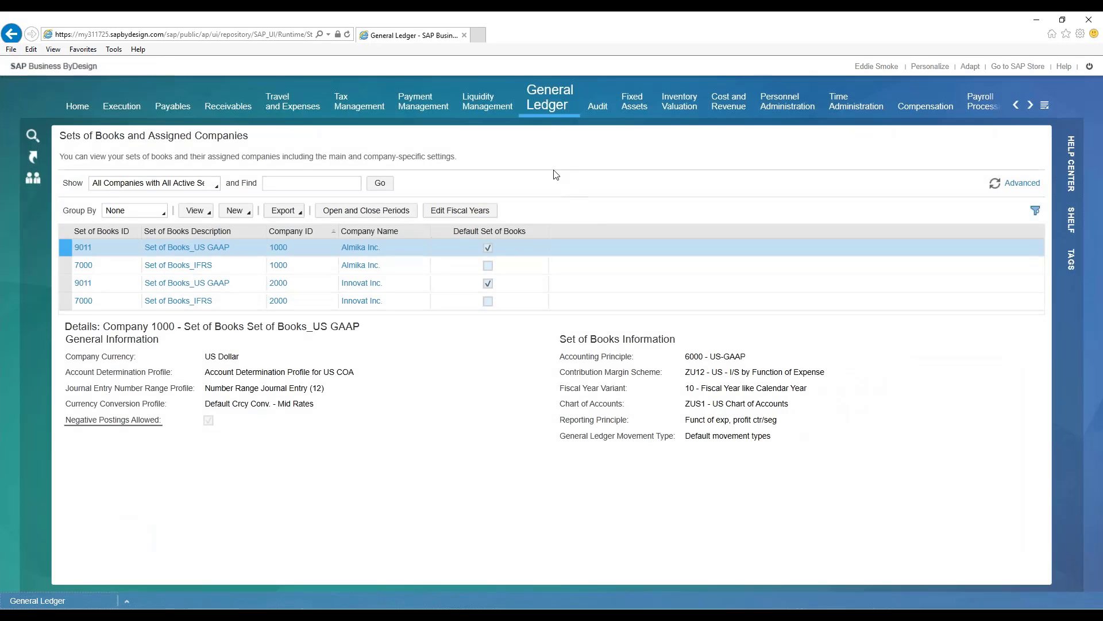
- Open the fiscal years for company 1000's US GAAP set of books, compare the 2014 and 2015 statuses, and close the task
{"action": "mouse_move", "coordinate": [548, 105]}
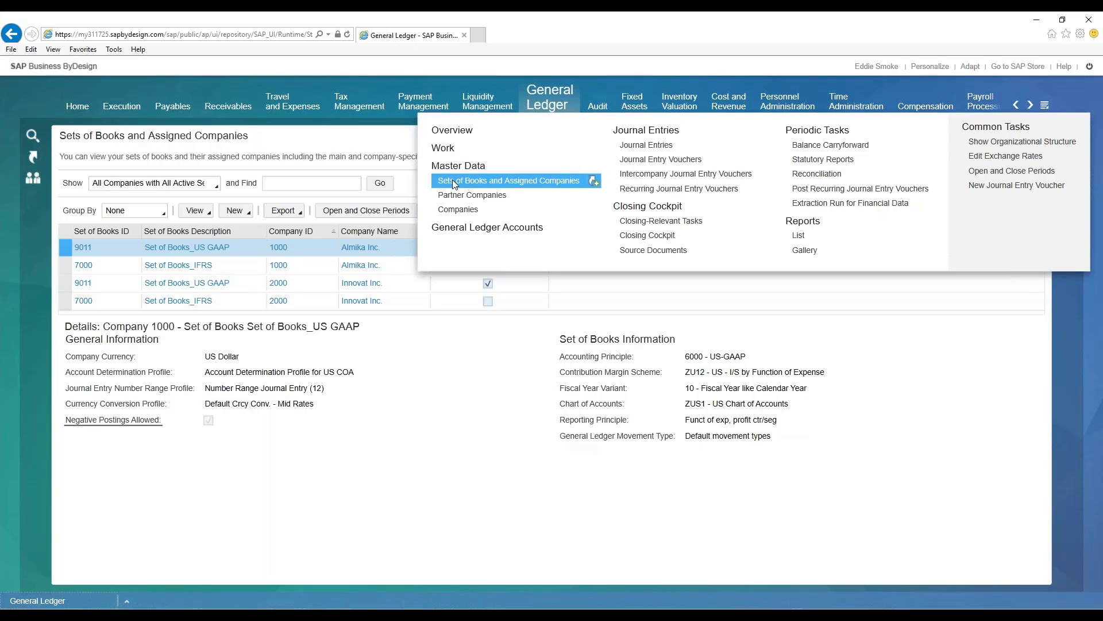
{"action": "left_click", "coordinate": [513, 183]}
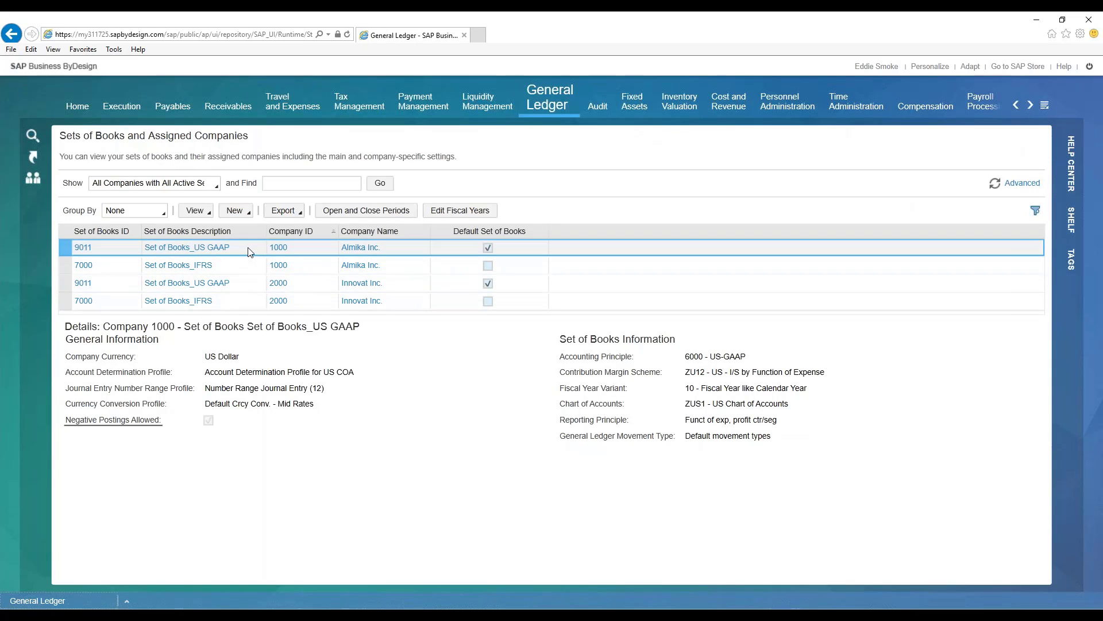
{"action": "left_click", "coordinate": [475, 215]}
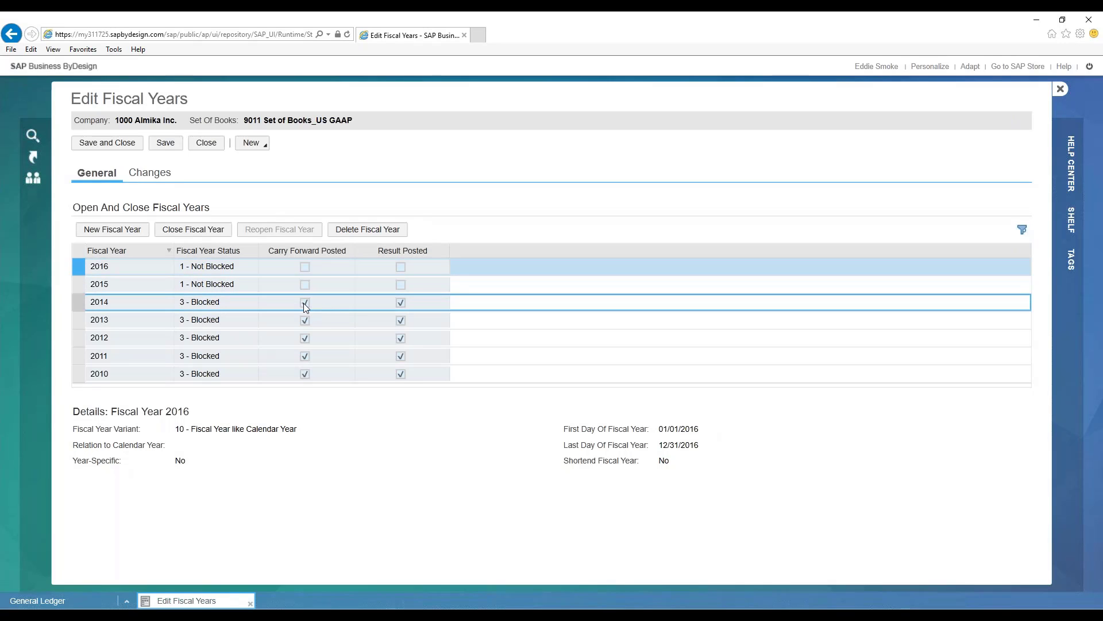
{"action": "left_click", "coordinate": [225, 303]}
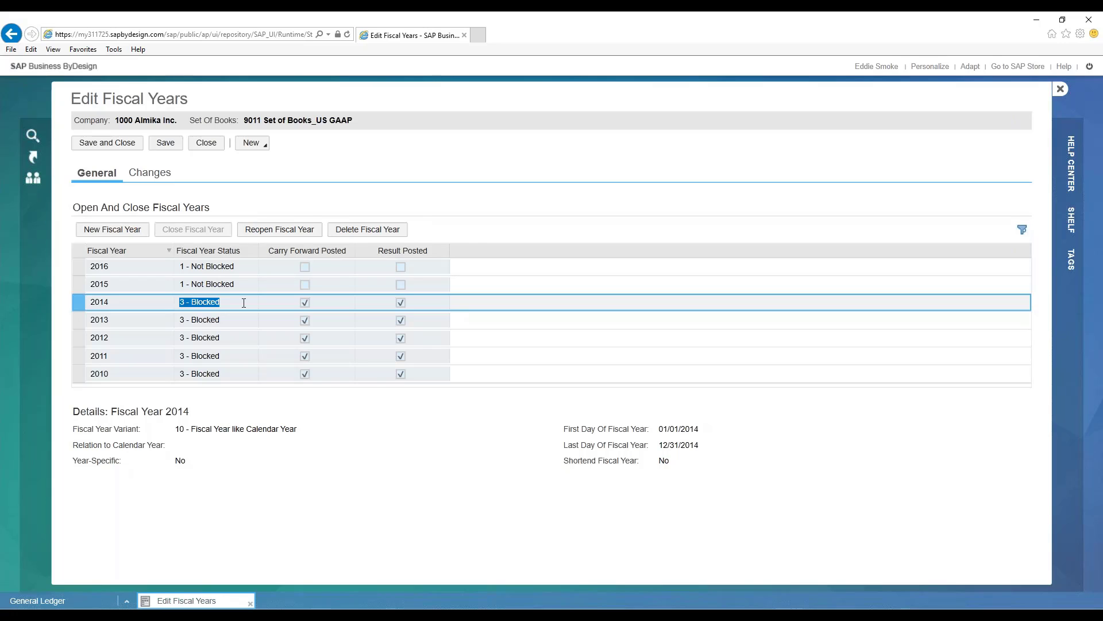
{"action": "left_click", "coordinate": [243, 285]}
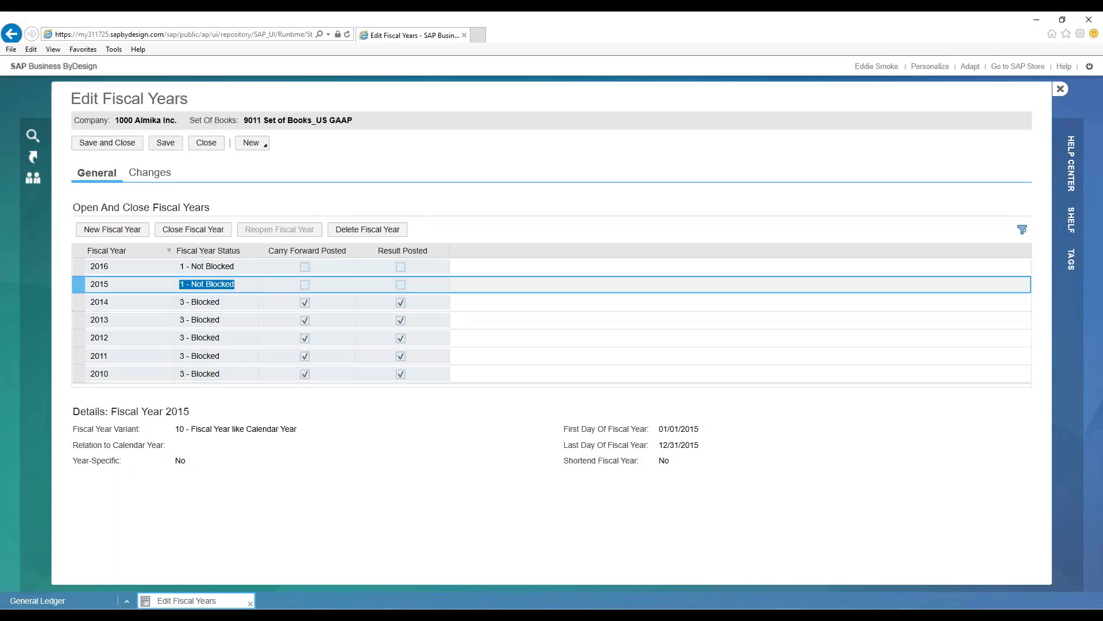
{"action": "left_click", "coordinate": [241, 286]}
{"action": "left_click", "coordinate": [206, 143]}
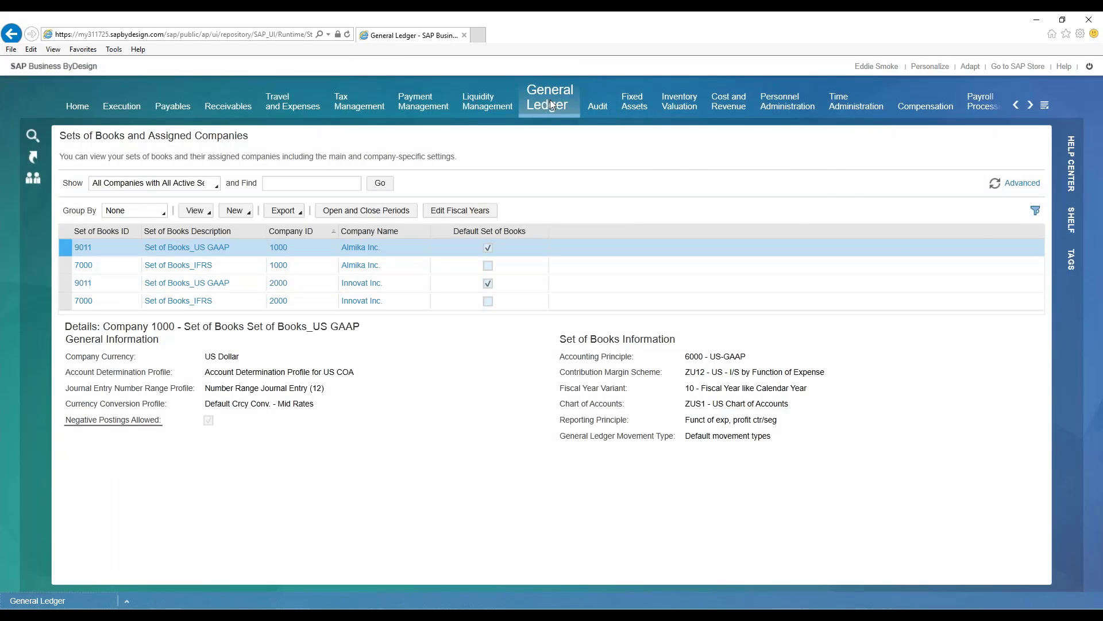
{"action": "mouse_move", "coordinate": [551, 104]}
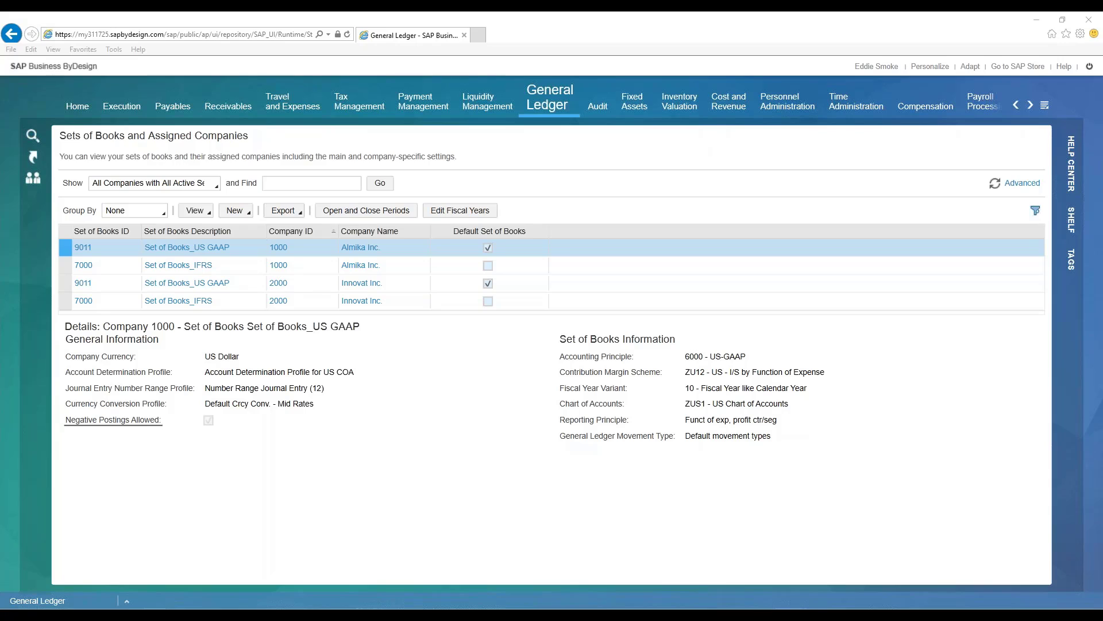
{"action": "left_click", "coordinate": [550, 168]}
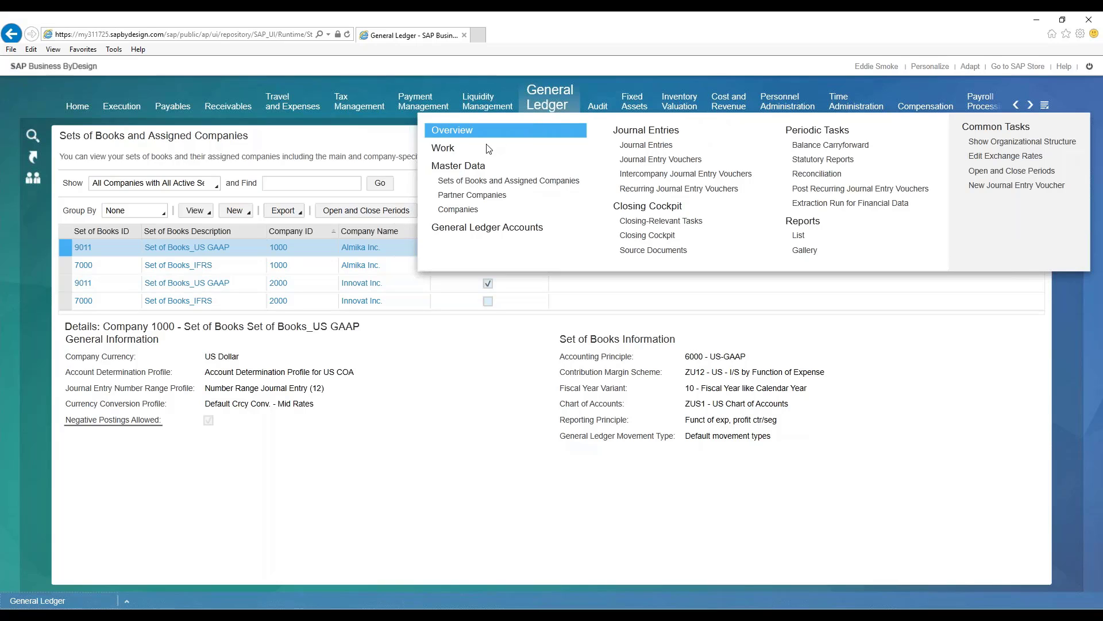
{"action": "left_click", "coordinate": [509, 181]}
{"action": "left_click", "coordinate": [366, 210]}
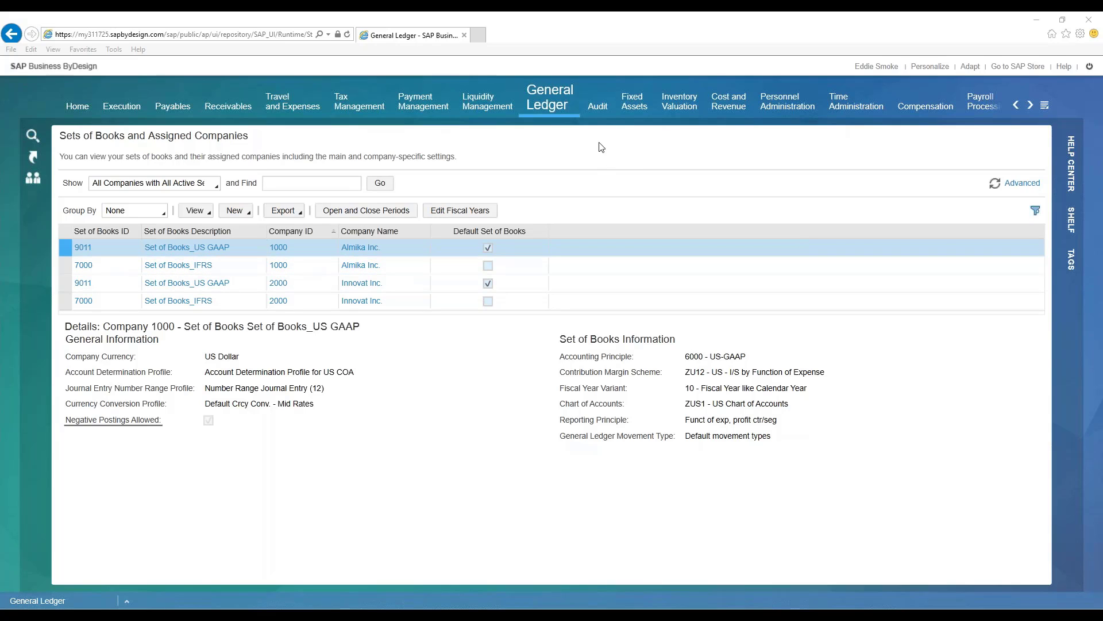
- Open the general ledger's Balance Carryforward view and examine the existing runs in update mode, enlarging the list and widening its description column
{"action": "mouse_move", "coordinate": [553, 98]}
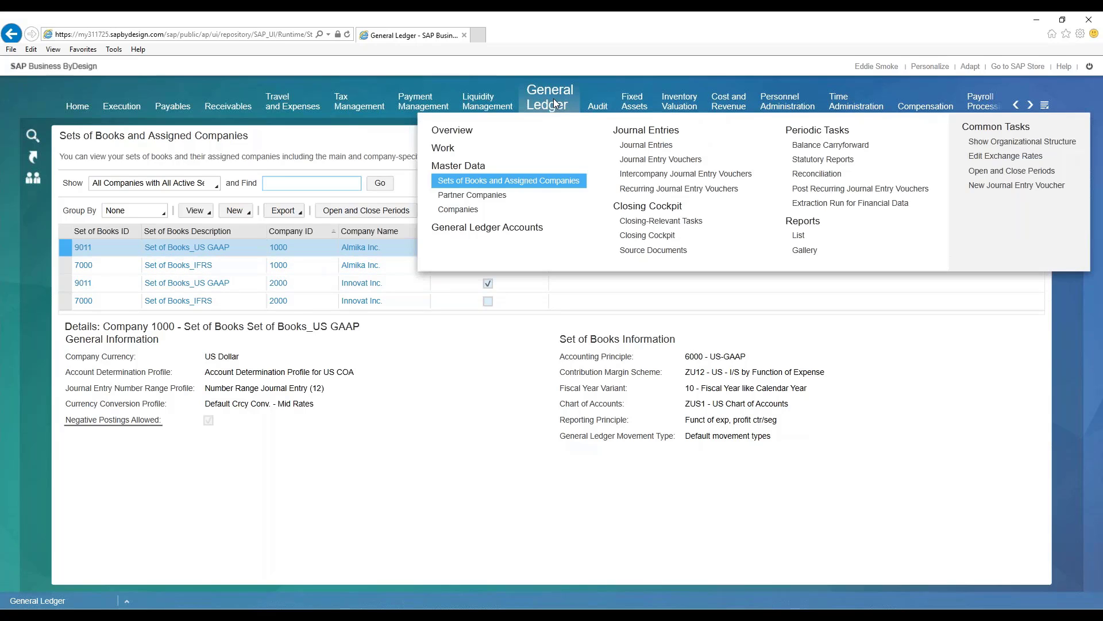
{"action": "left_click", "coordinate": [817, 147]}
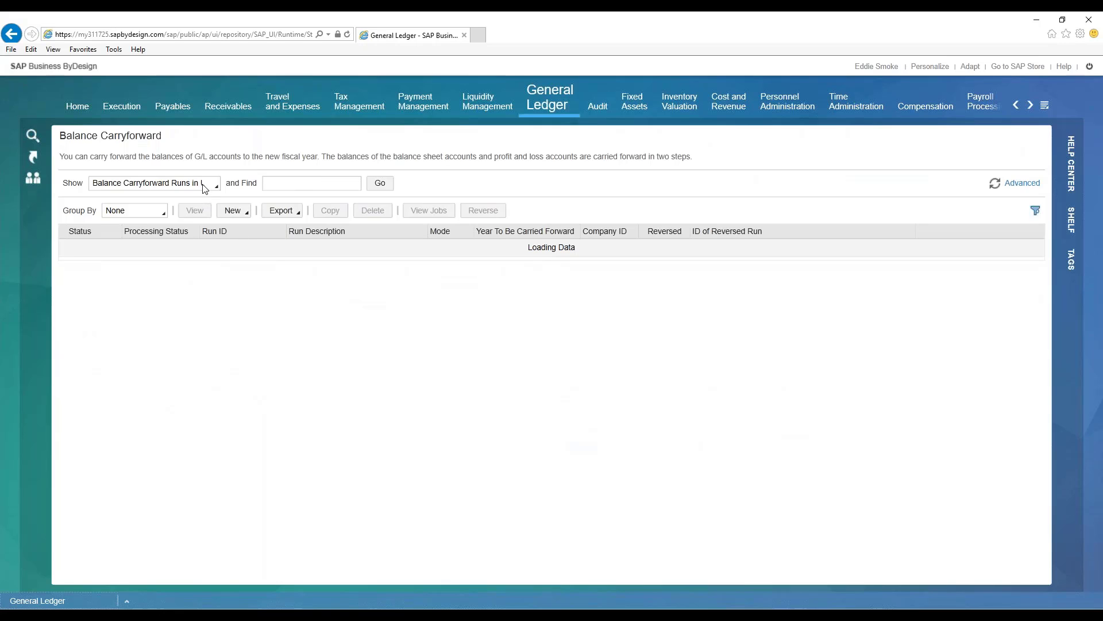
{"action": "left_click", "coordinate": [210, 192]}
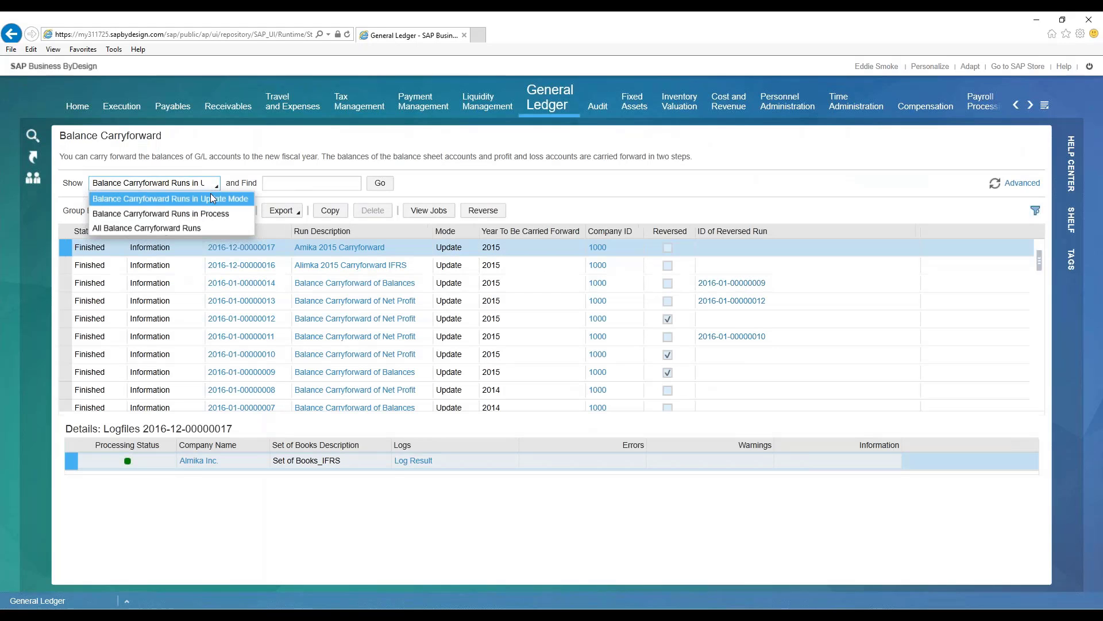
{"action": "left_click", "coordinate": [295, 159]}
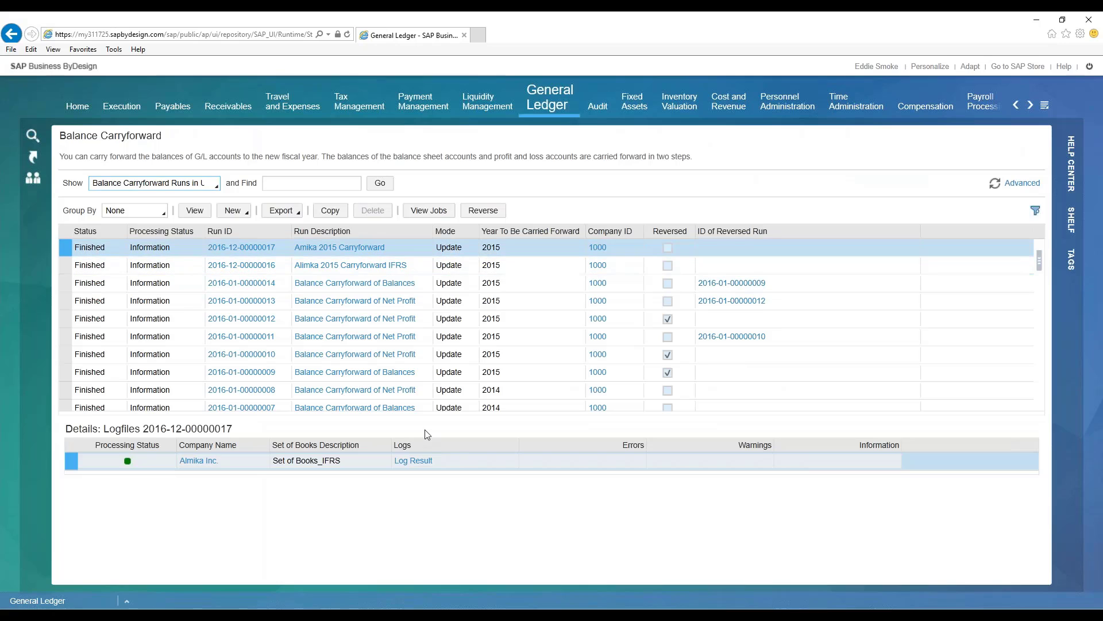
{"action": "left_click_drag", "start_coordinate": [423, 413], "coordinate": [428, 494]}
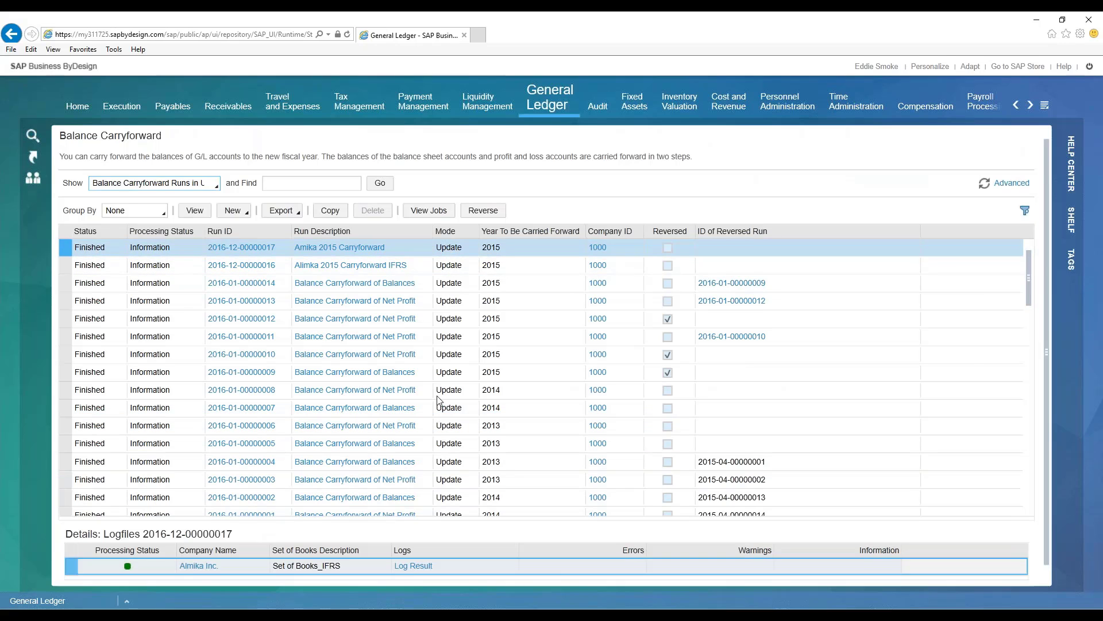
{"action": "left_click_drag", "start_coordinate": [430, 230], "coordinate": [443, 231]}
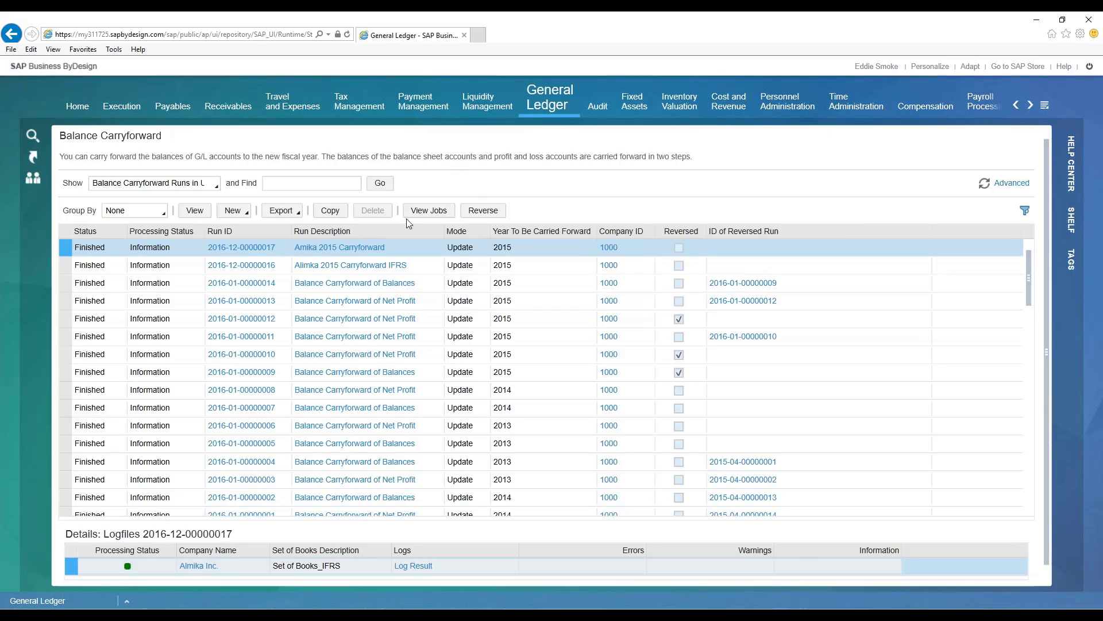
- Create a new carryforward run described as Almika 2015 GAAP Closing and turn off the test run option
{"action": "left_click", "coordinate": [238, 213]}
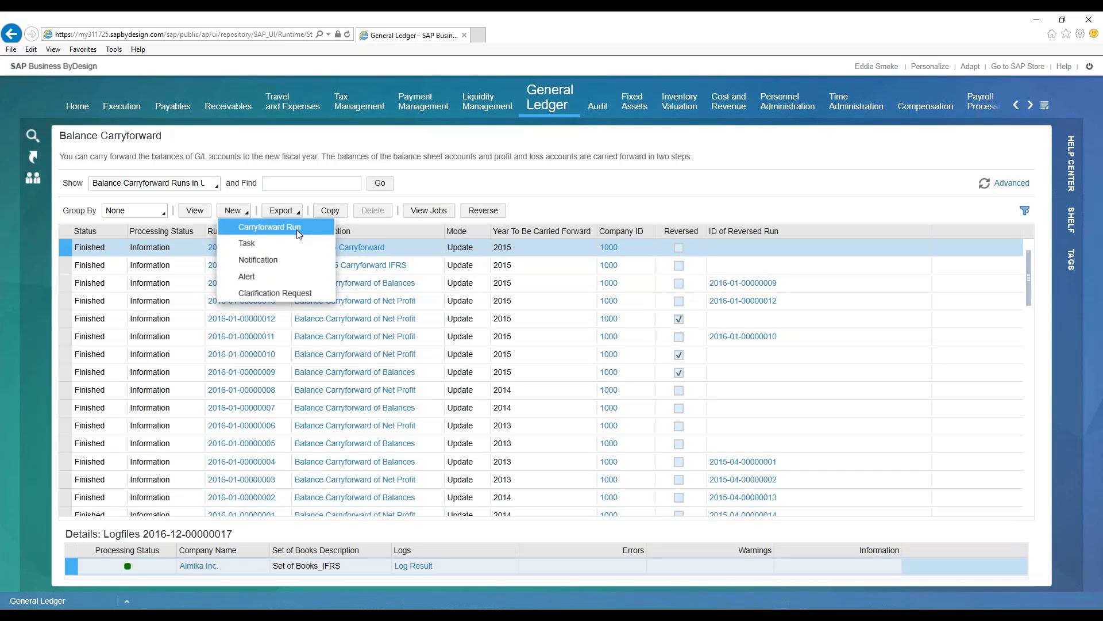
{"action": "left_click", "coordinate": [281, 228]}
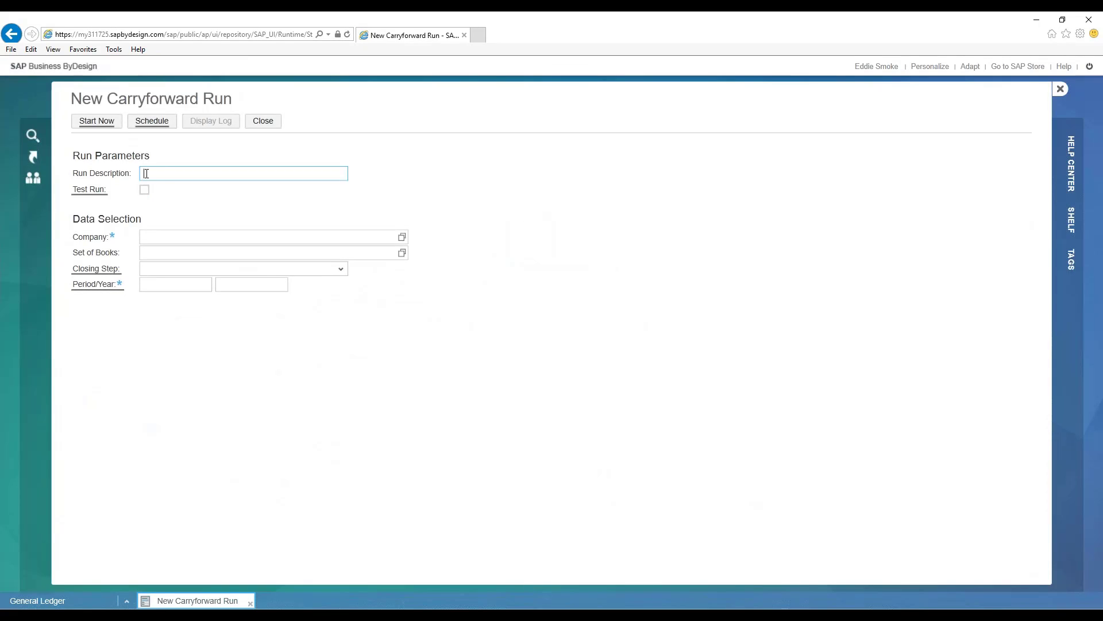
{"action": "type", "text": "A"}
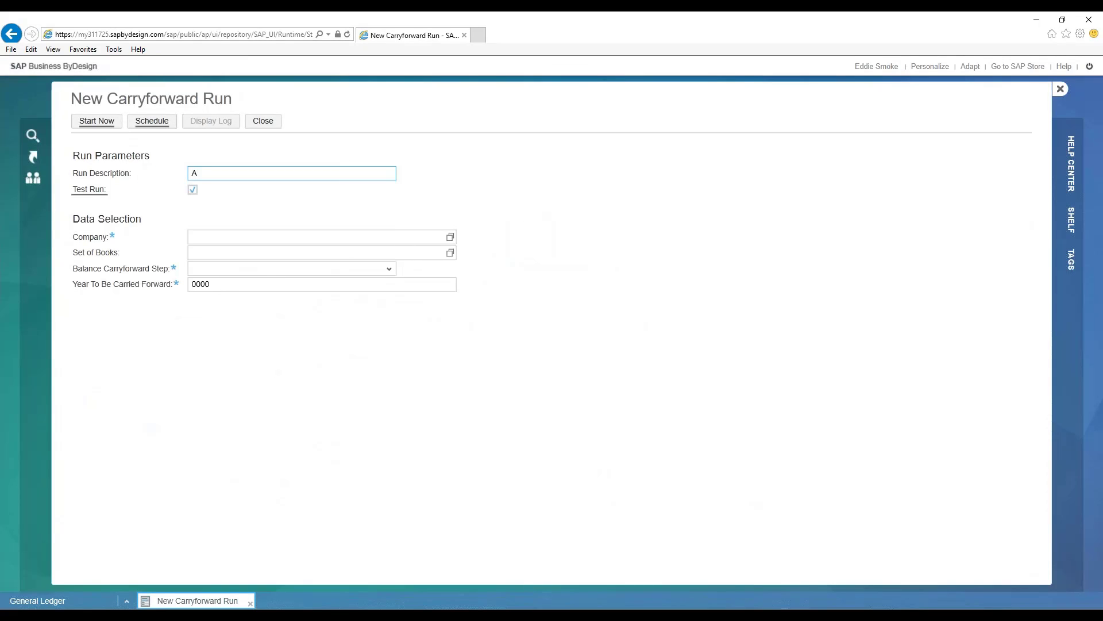
{"action": "key", "text": "BackSpace"}
{"action": "type", "text": "Almika 2015 GAAP Closing"}
{"action": "mouse_move", "coordinate": [93, 193]}
{"action": "left_click", "coordinate": [193, 190]}
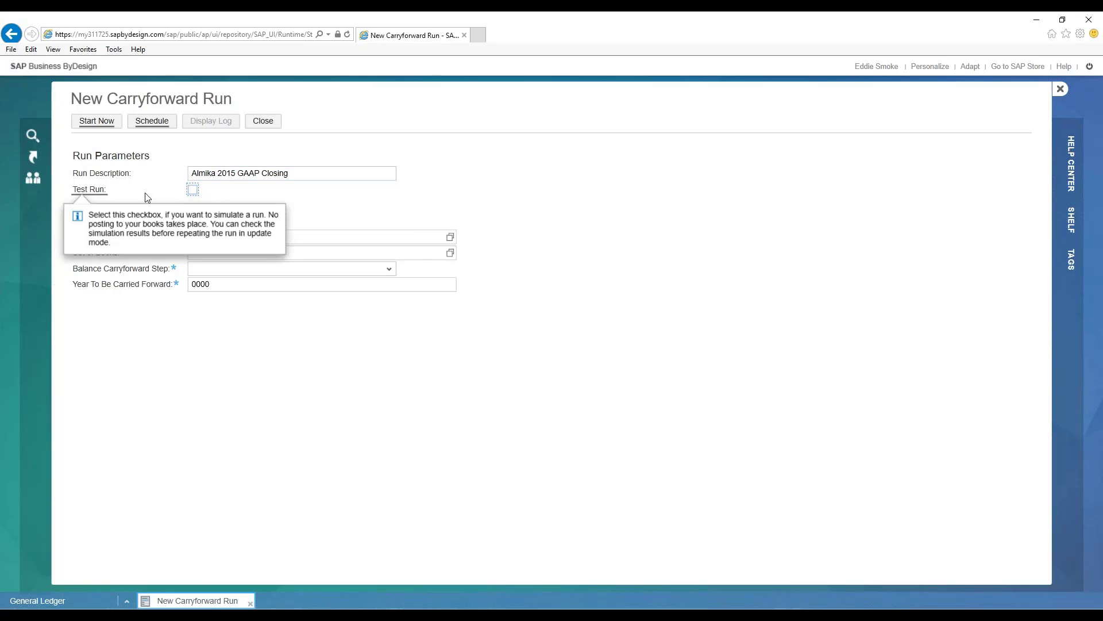
- Assign company 1000 - Almika Inc. and set of books 9011 - Set of Books_US GAAP to the closing run
{"action": "left_click", "coordinate": [214, 237]}
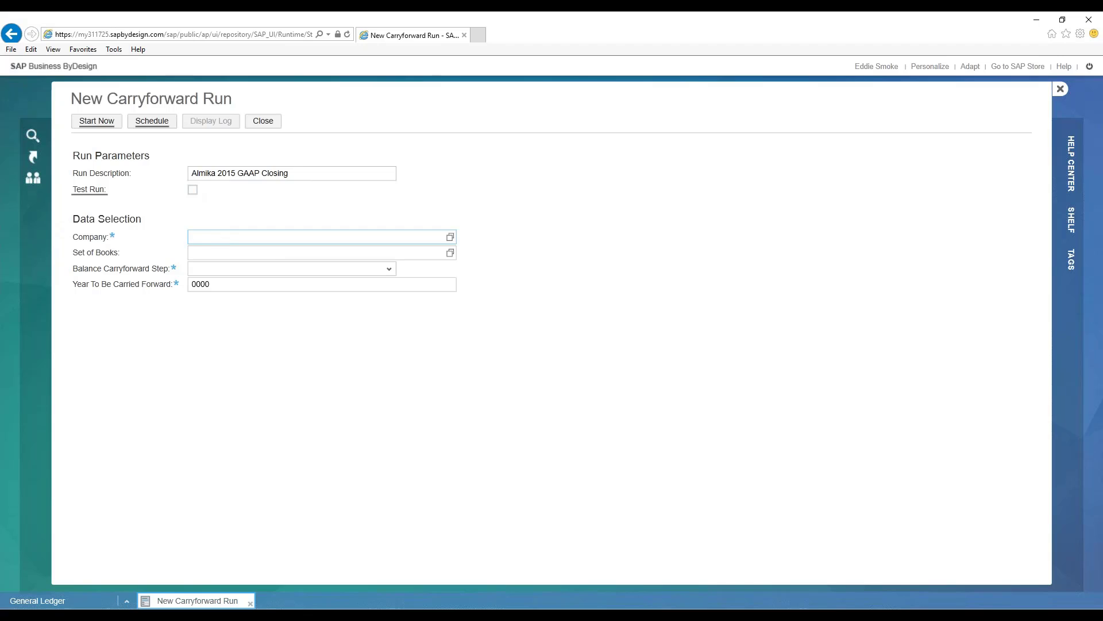
{"action": "type", "text": "1000"}
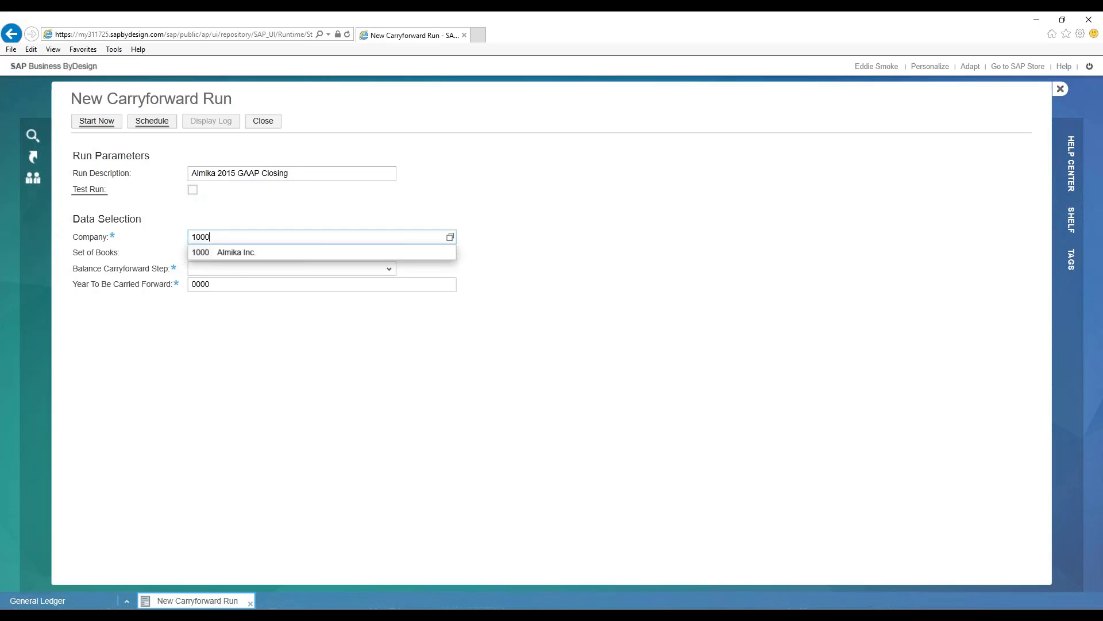
{"action": "left_click", "coordinate": [230, 247]}
{"action": "left_click", "coordinate": [197, 253]}
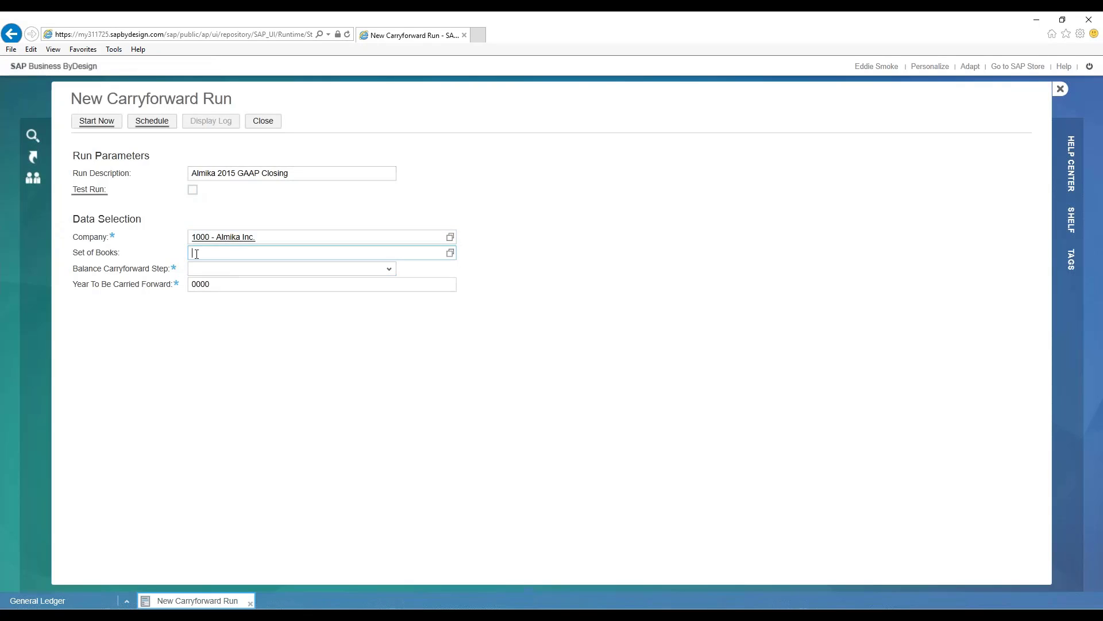
{"action": "left_click", "coordinate": [450, 257]}
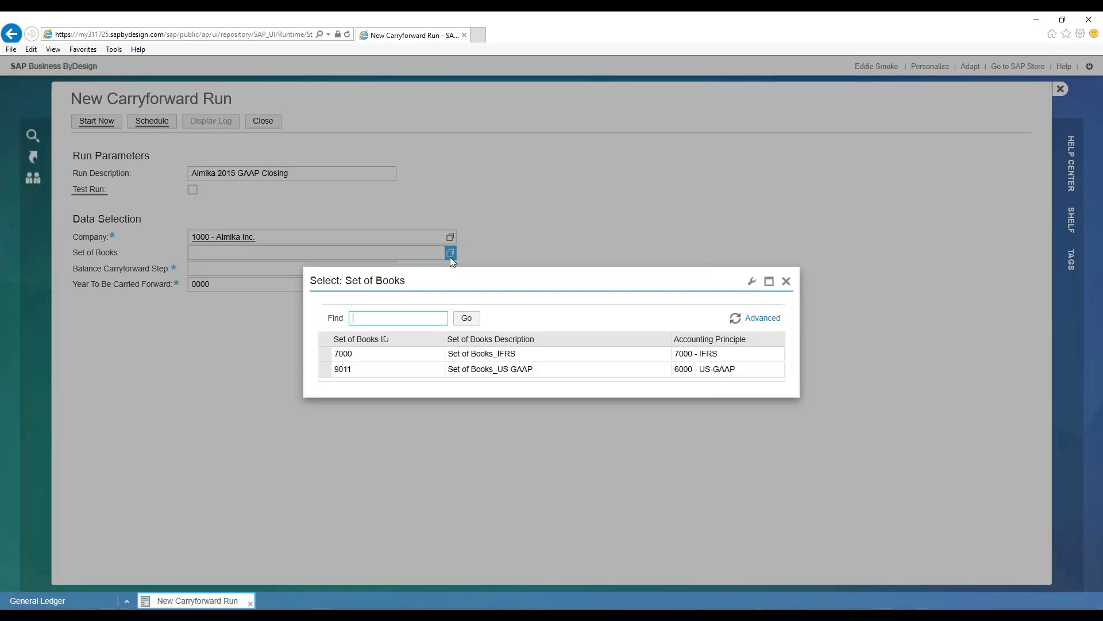
{"action": "left_click", "coordinate": [515, 372]}
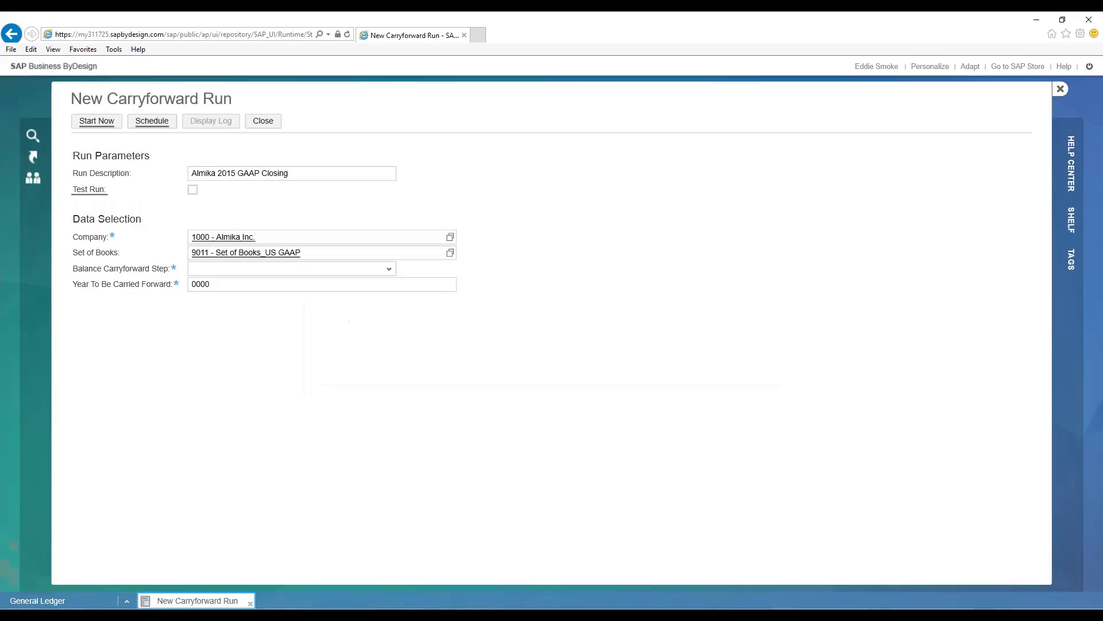
- Set the carryforward step to 1 - Carry forward accounts and the year to 2015, and start the run immediately
{"action": "left_click", "coordinate": [390, 268]}
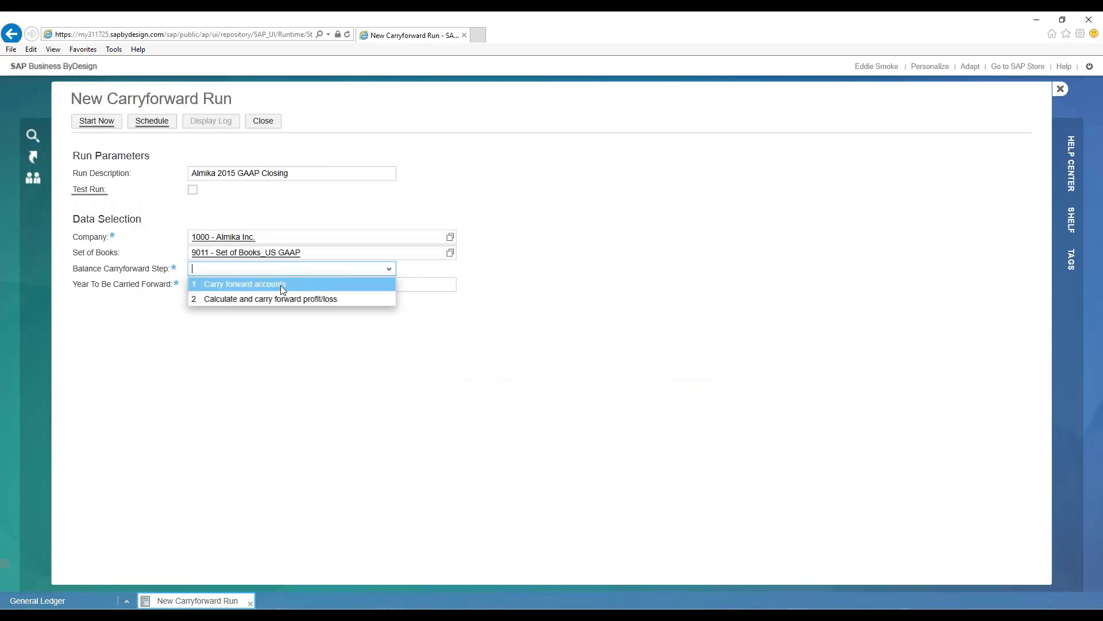
{"action": "left_click", "coordinate": [229, 284]}
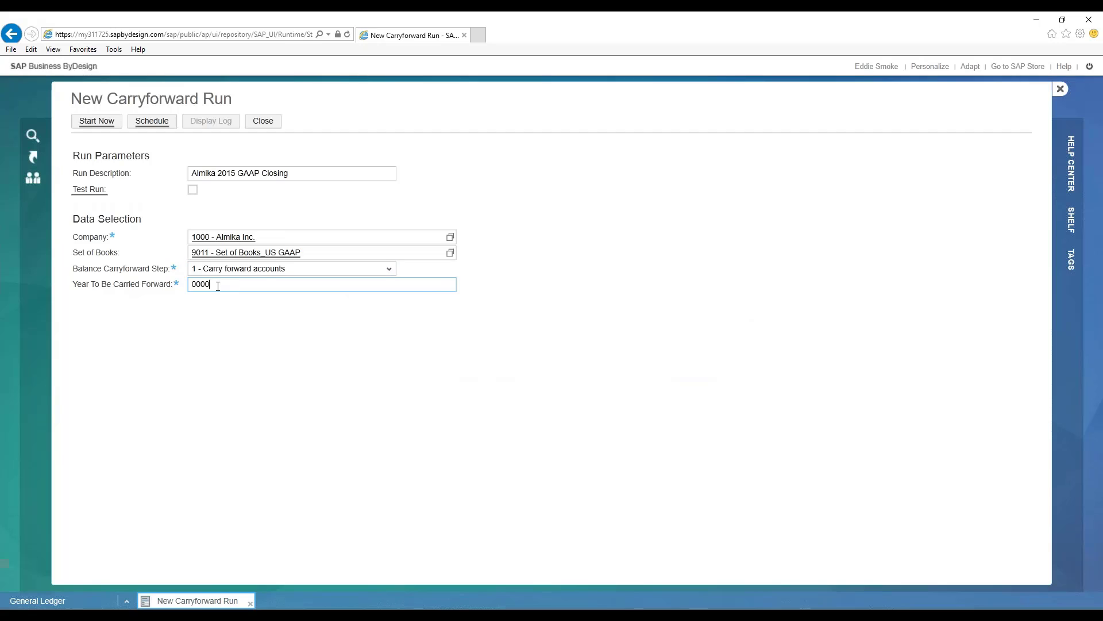
{"action": "left_click_drag", "start_coordinate": [217, 285], "coordinate": [135, 286]}
{"action": "type", "text": "2105"}
{"action": "key", "text": "BackSpace"}
{"action": "key", "text": "BackSpace"}
{"action": "type", "text": "015"}
{"action": "left_click", "coordinate": [97, 125]}
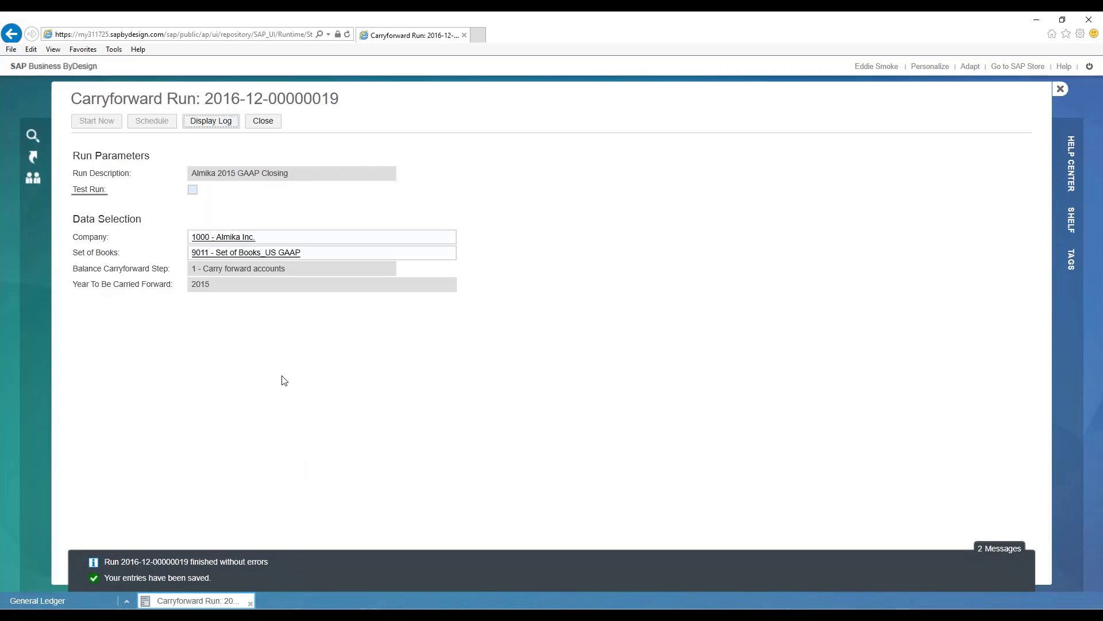
- Review the closing run's log, including its general results and the journal entries posted, and close the log and the run
{"action": "left_click", "coordinate": [206, 121]}
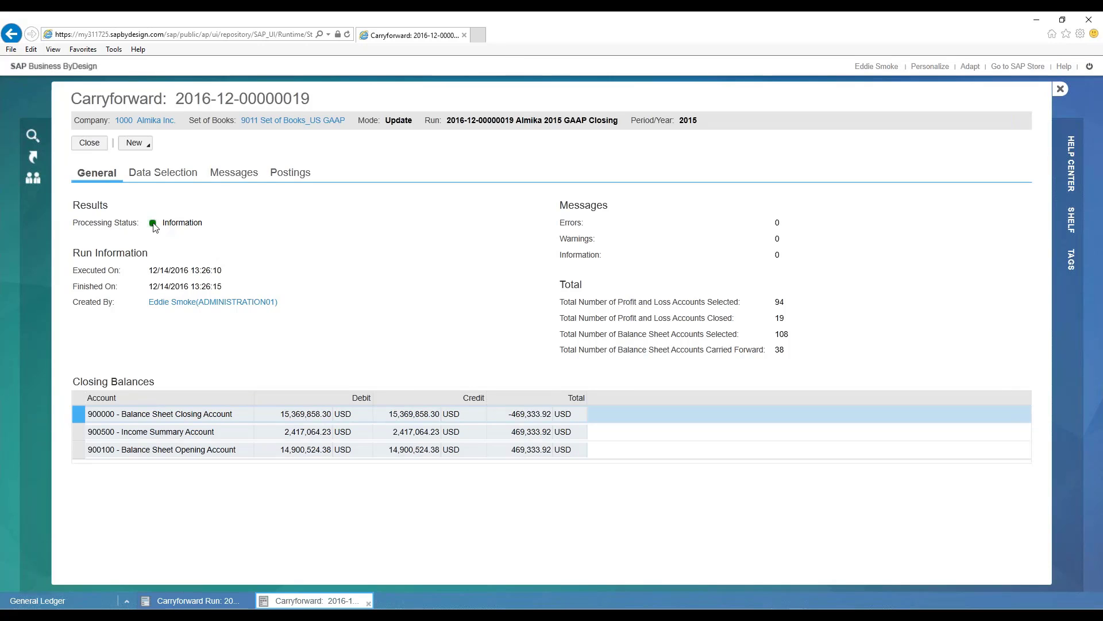
{"action": "left_click", "coordinate": [299, 176]}
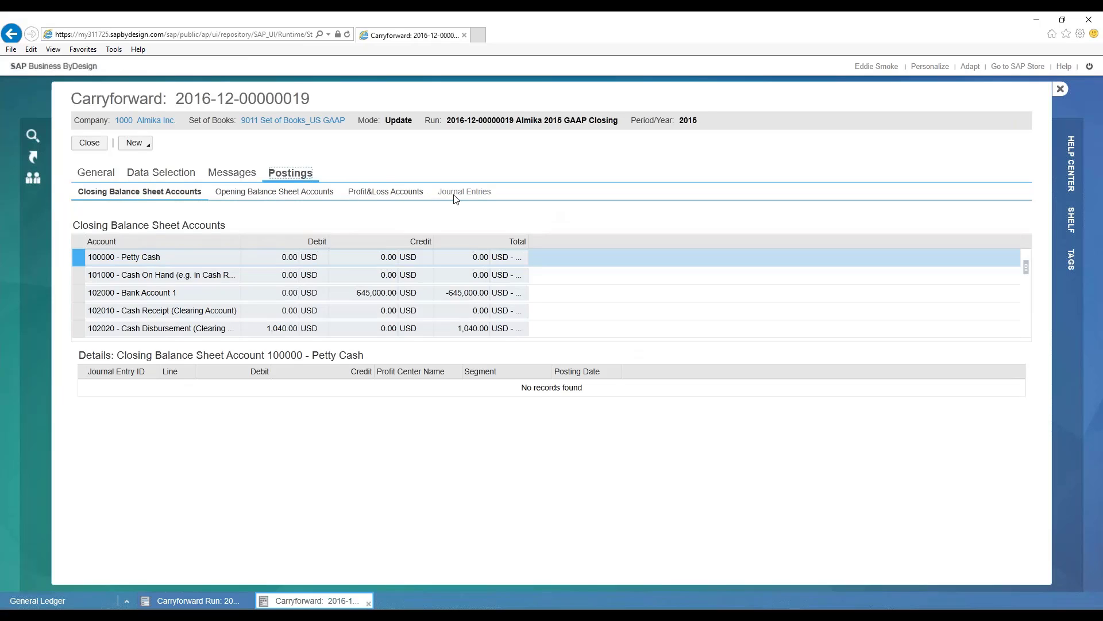
{"action": "left_click", "coordinate": [476, 193]}
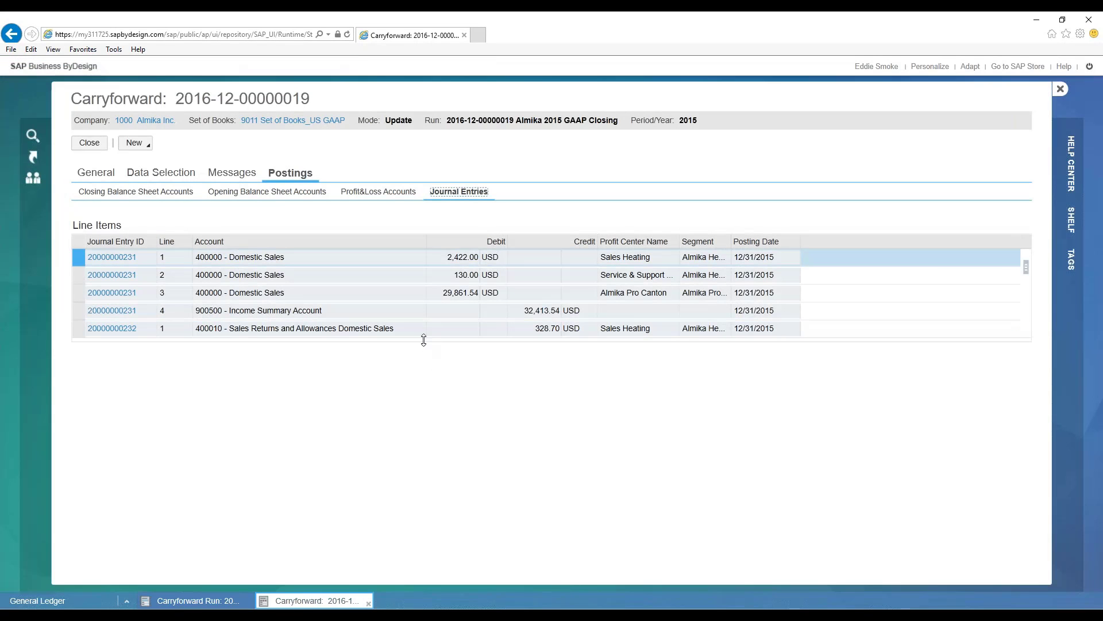
{"action": "left_click_drag", "start_coordinate": [424, 340], "coordinate": [428, 420]}
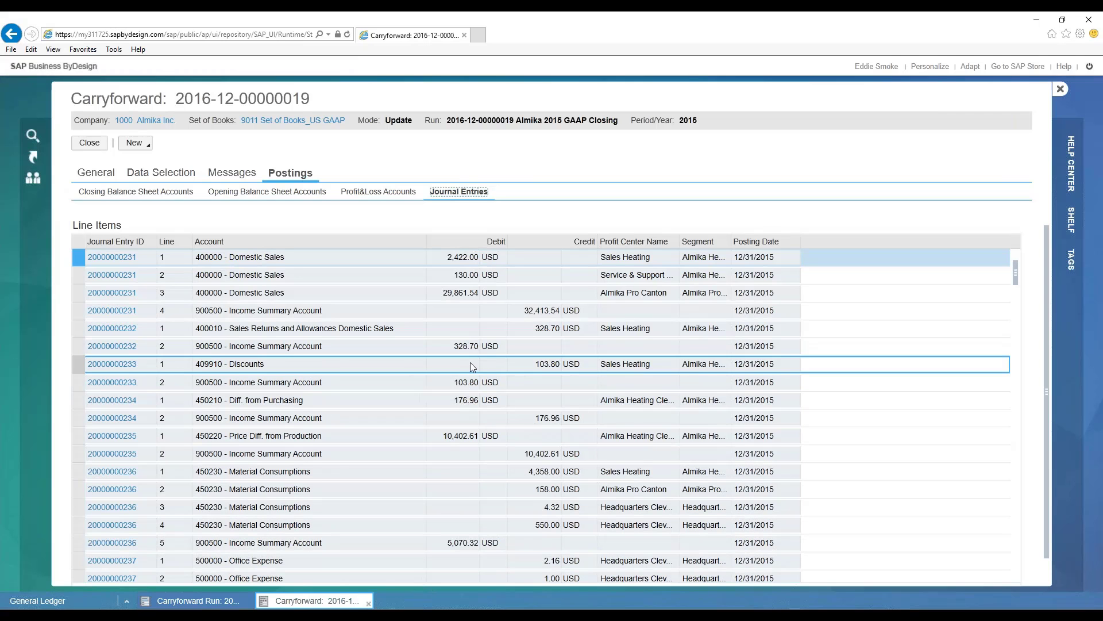
{"action": "scroll", "coordinate": [460, 361], "scroll_direction": "down", "scroll_amount": 2}
{"action": "scroll", "coordinate": [427, 351], "scroll_direction": "up", "scroll_amount": 2}
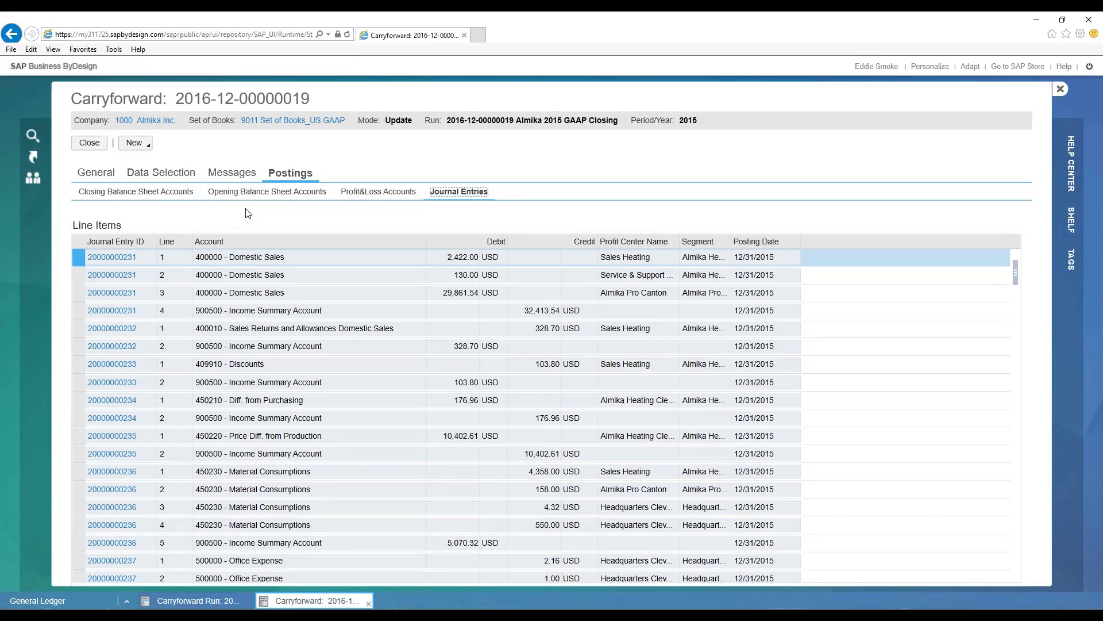
{"action": "left_click", "coordinate": [92, 143]}
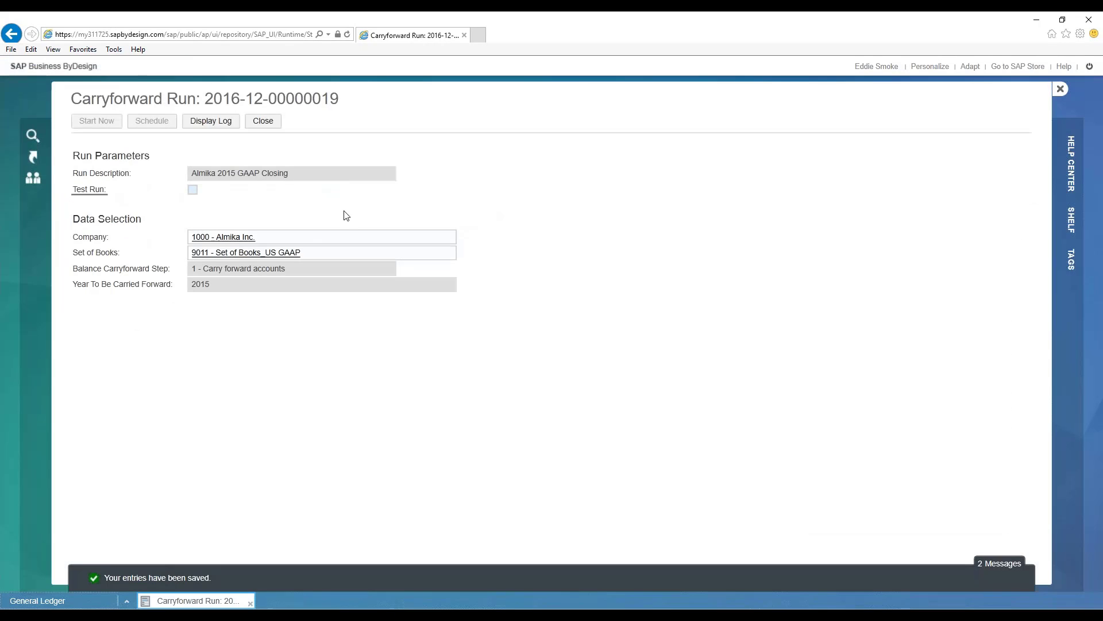
{"action": "left_click", "coordinate": [264, 121]}
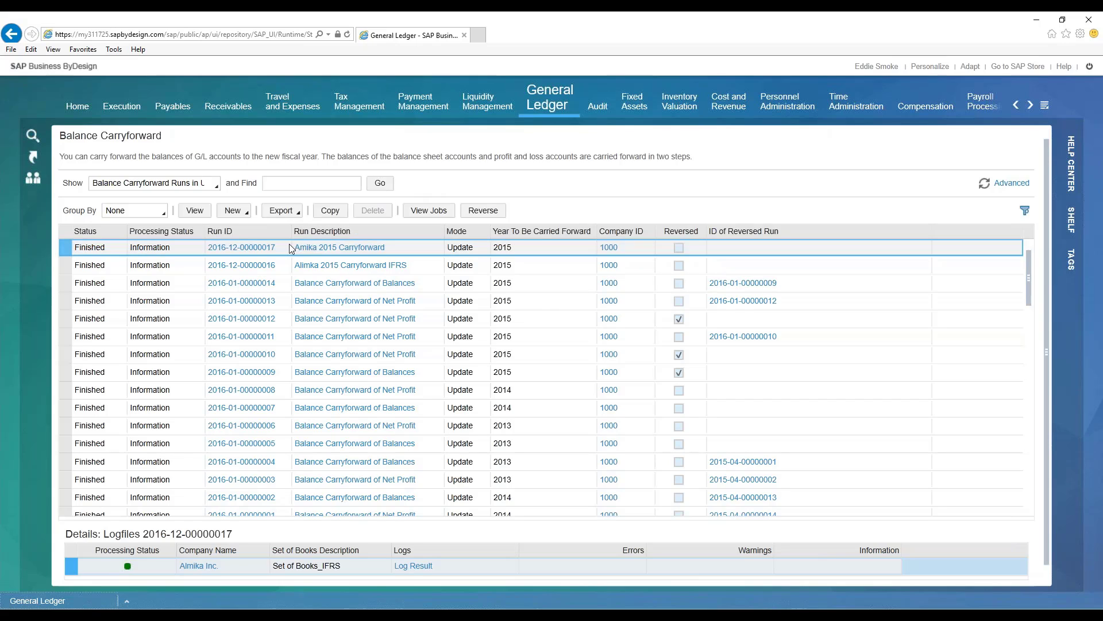
- Create another carryforward run described as Almika 2015 GAAP Opening balance with the test run option turned off
{"action": "left_click", "coordinate": [237, 213]}
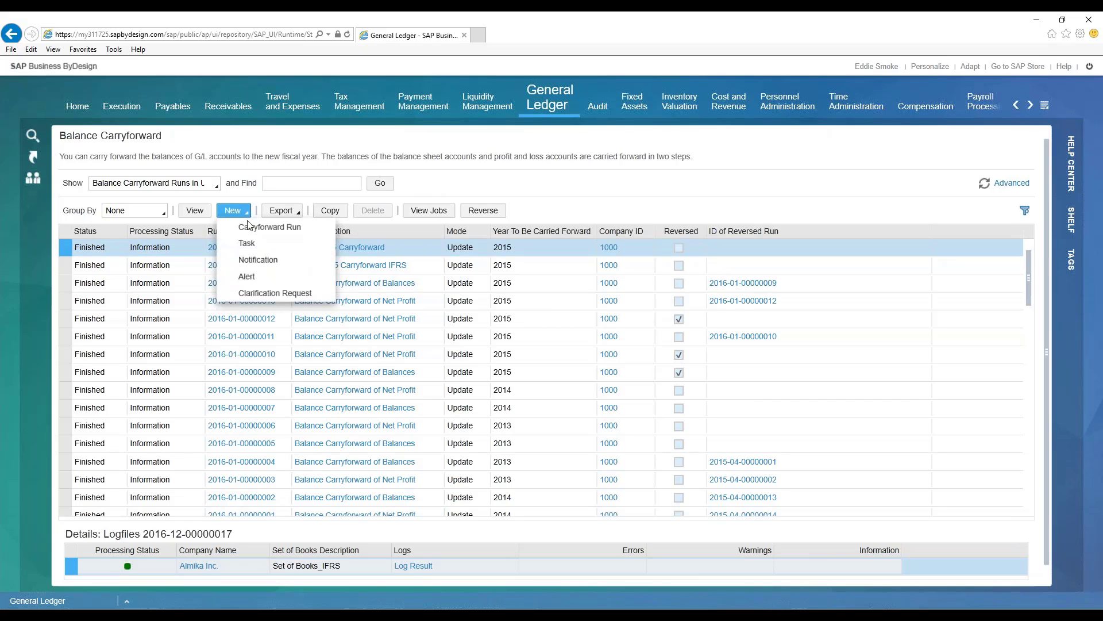
{"action": "left_click", "coordinate": [589, 205]}
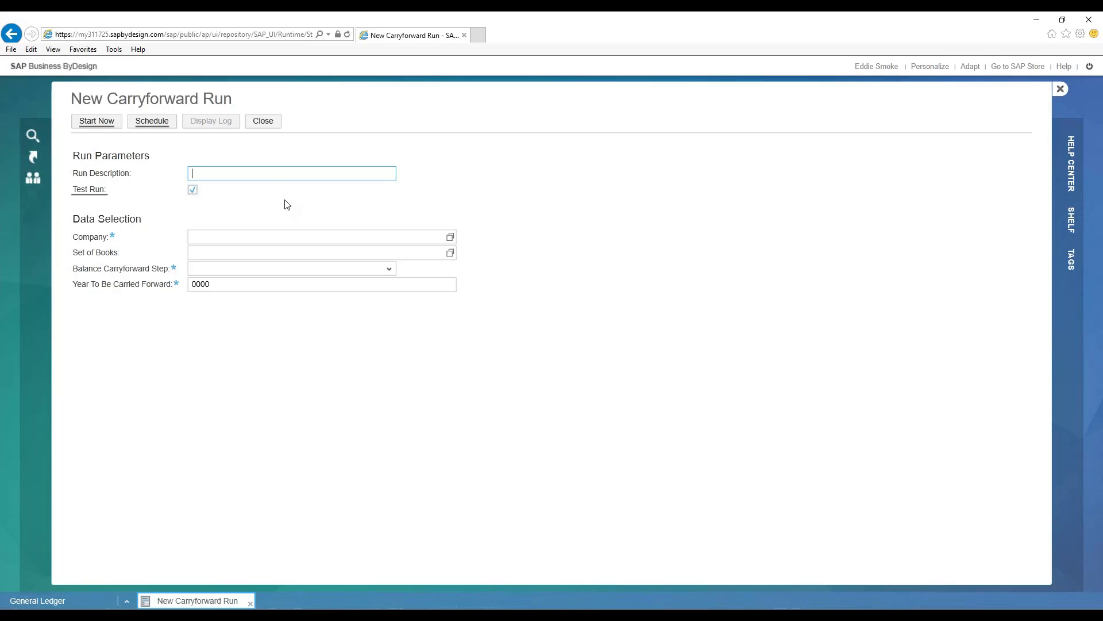
{"action": "type", "text": "Alimk"}
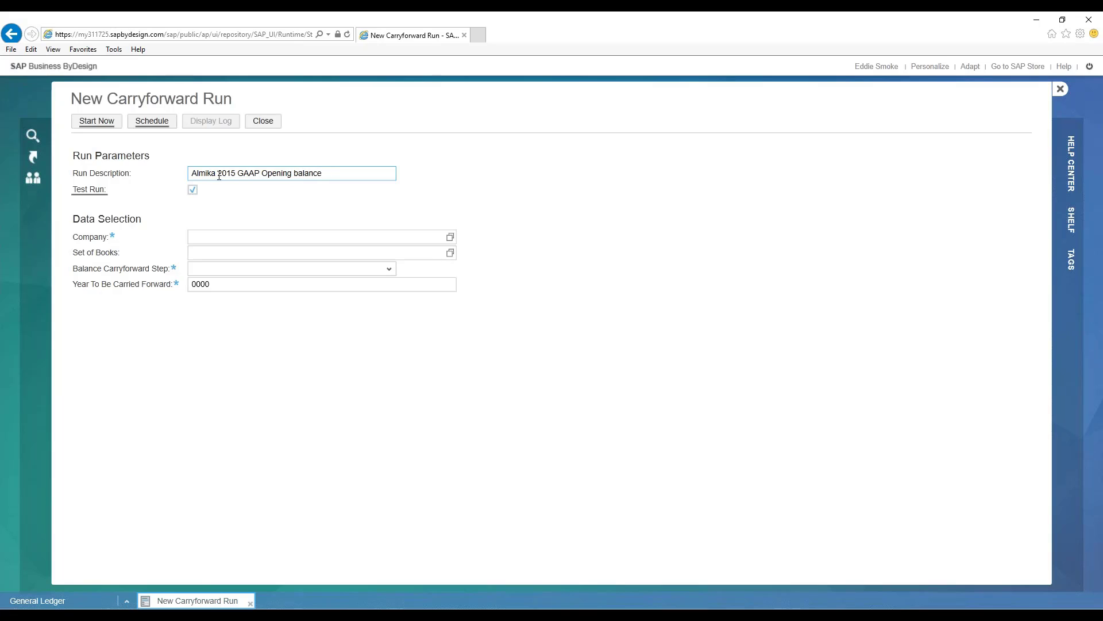
{"action": "left_click", "coordinate": [193, 190]}
- Select company 1000 - Almika Inc. and set of books 9011 - Set of Books_US GAAP for the opening balance run
{"action": "left_click", "coordinate": [202, 236]}
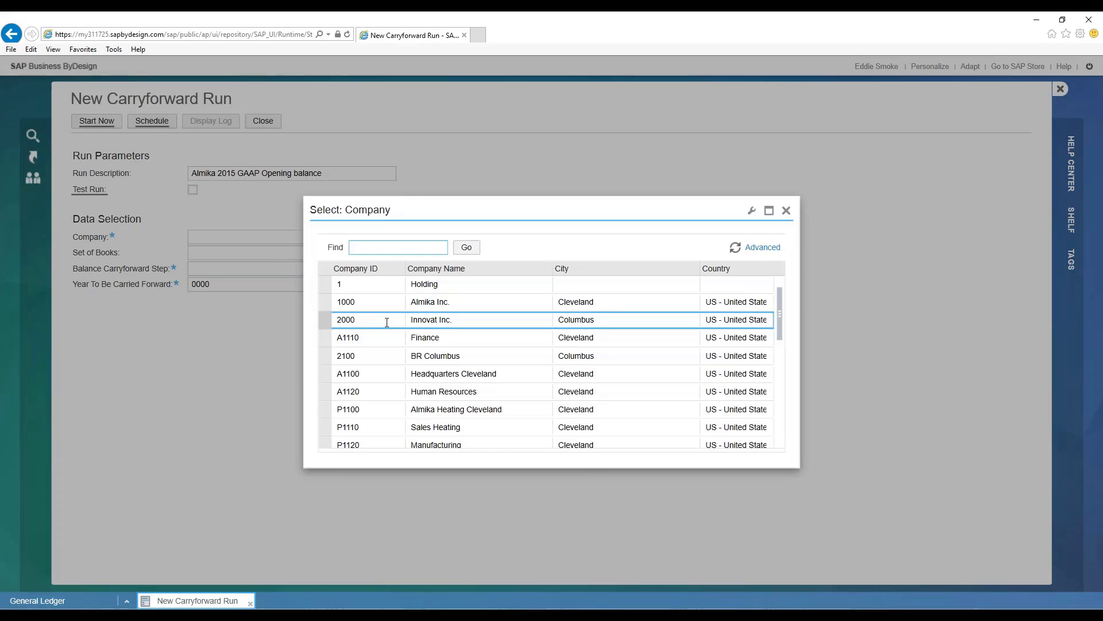
{"action": "left_click", "coordinate": [361, 345]}
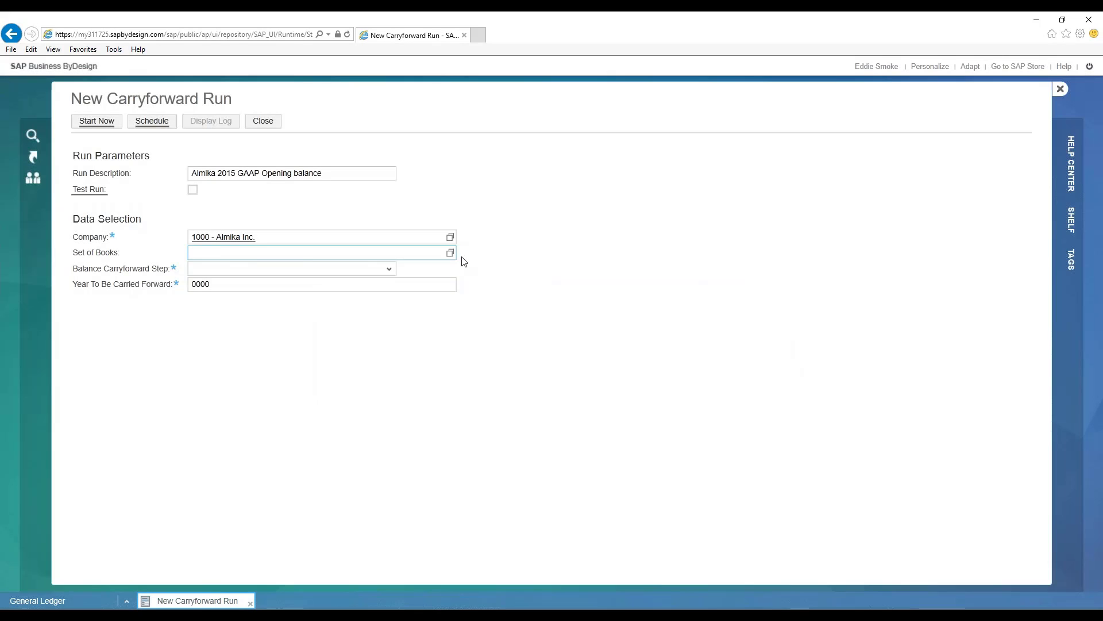
{"action": "left_click", "coordinate": [450, 253]}
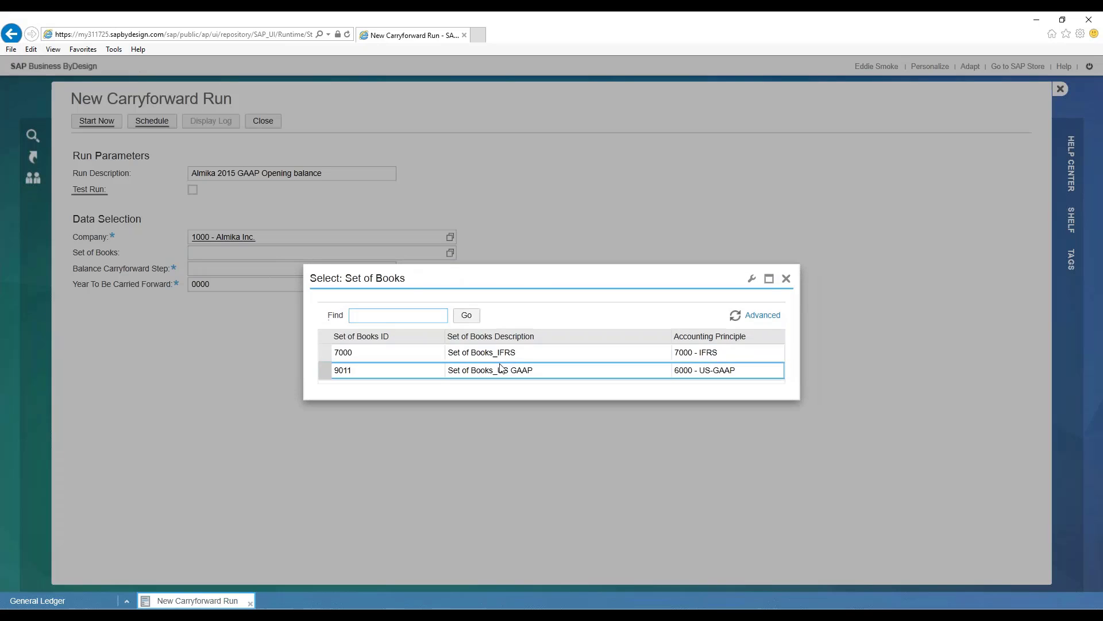
{"action": "left_click", "coordinate": [500, 370]}
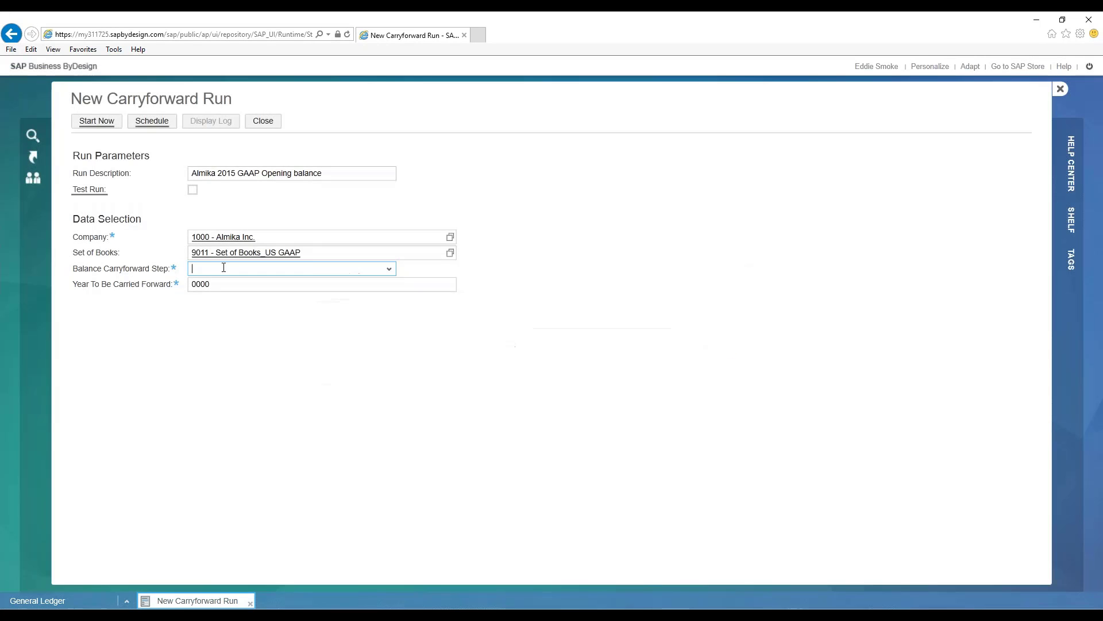
- Choose carryforward step 2 - Calculate and carry forward profit/loss for year 2015, and start the opening balance run immediately
{"action": "left_click", "coordinate": [391, 270]}
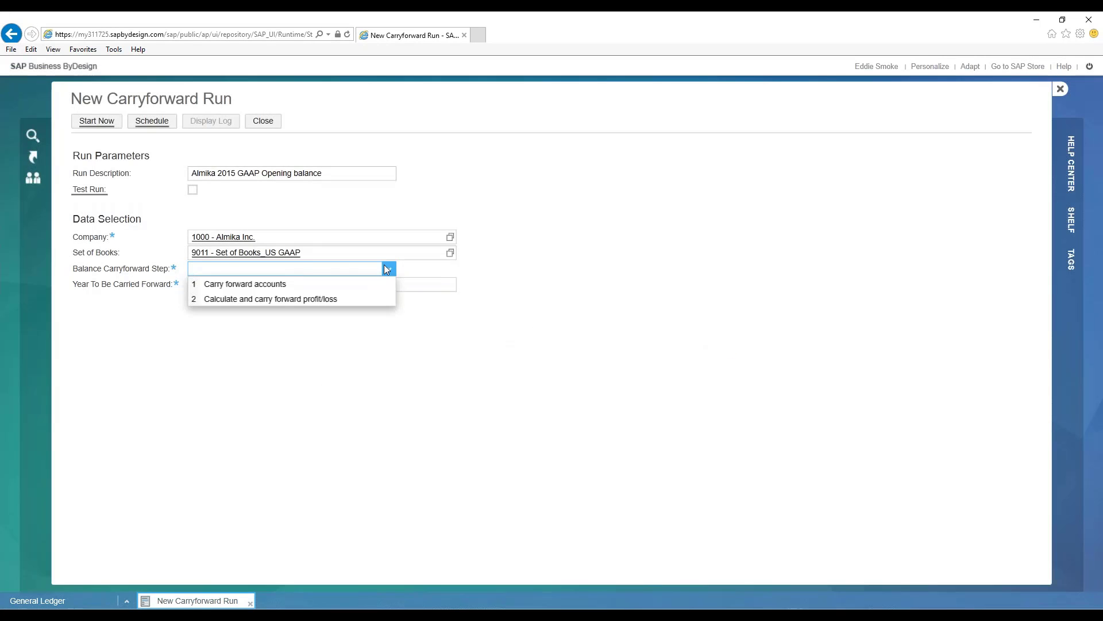
{"action": "left_click", "coordinate": [212, 298]}
{"action": "left_click", "coordinate": [219, 284]}
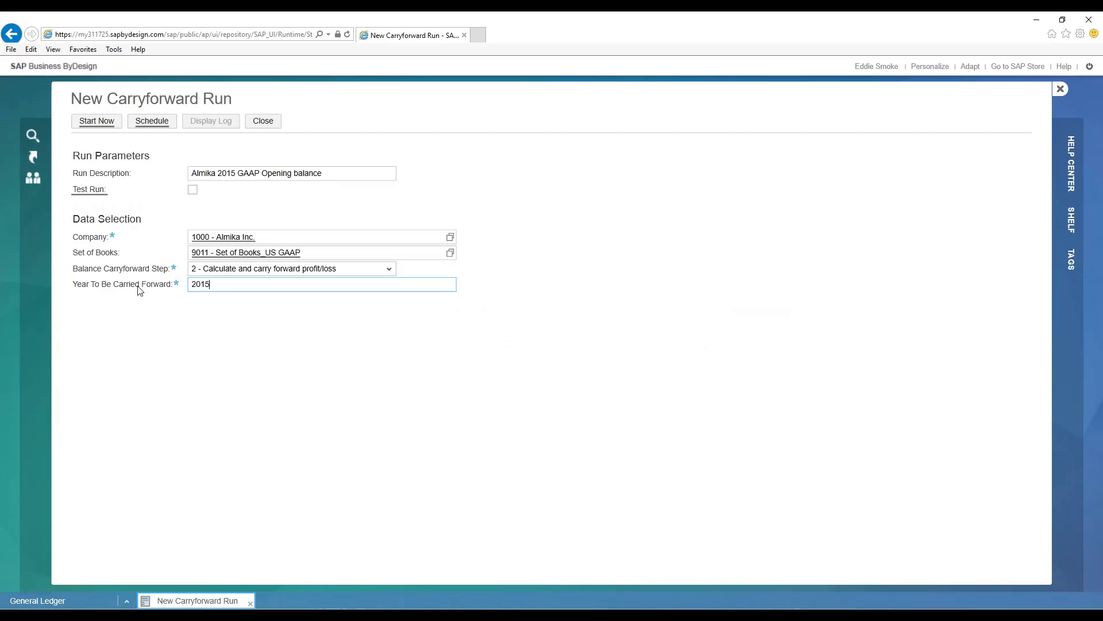
{"action": "left_click", "coordinate": [96, 121]}
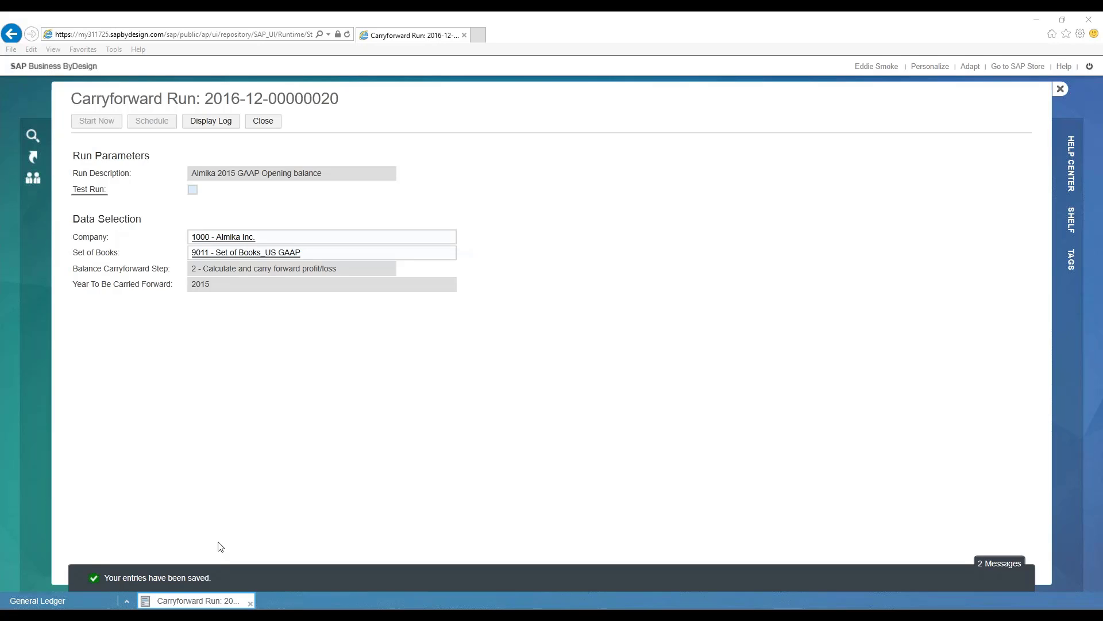
- Review the opening balance run's log, including its general results, profit and loss account postings and journal entries, and close the log and the run
{"action": "left_click", "coordinate": [255, 201]}
{"action": "left_click", "coordinate": [215, 122]}
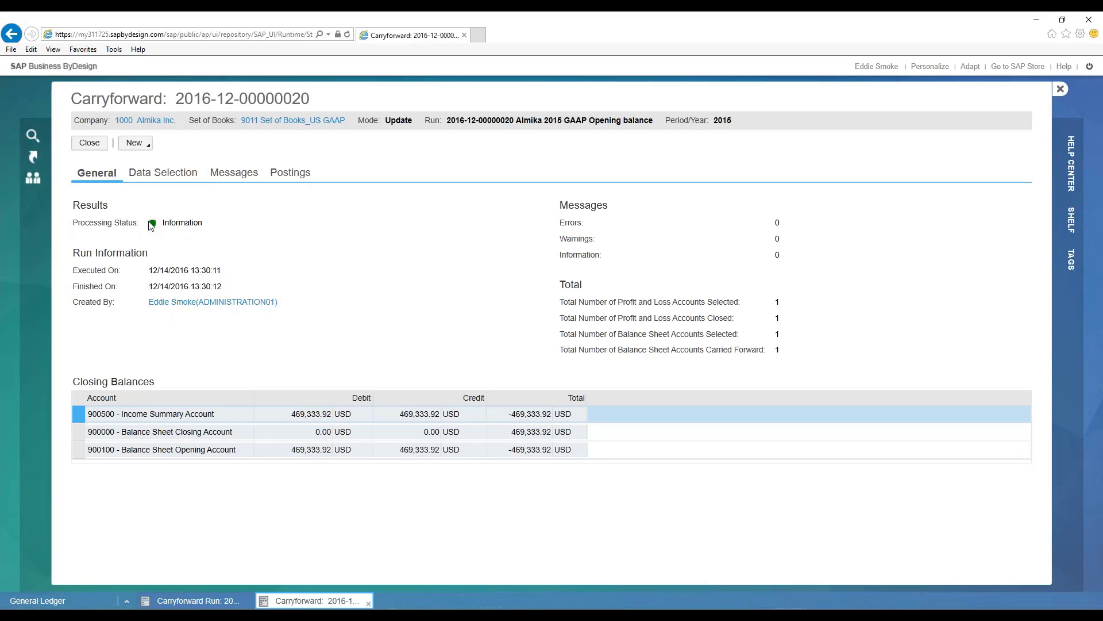
{"action": "left_click", "coordinate": [292, 173]}
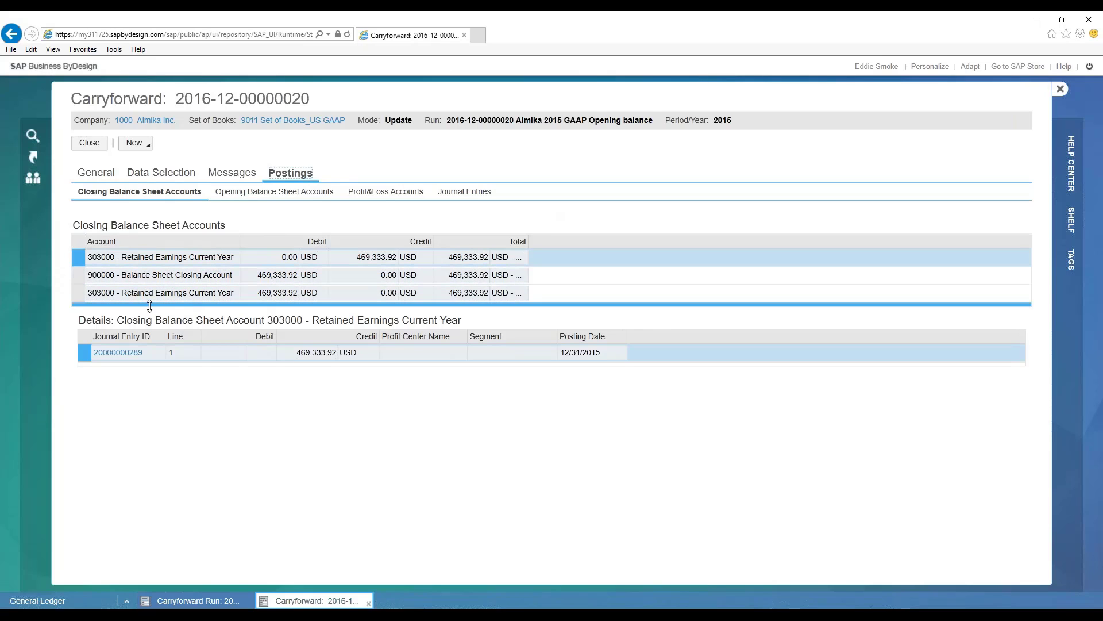
{"action": "left_click", "coordinate": [386, 195]}
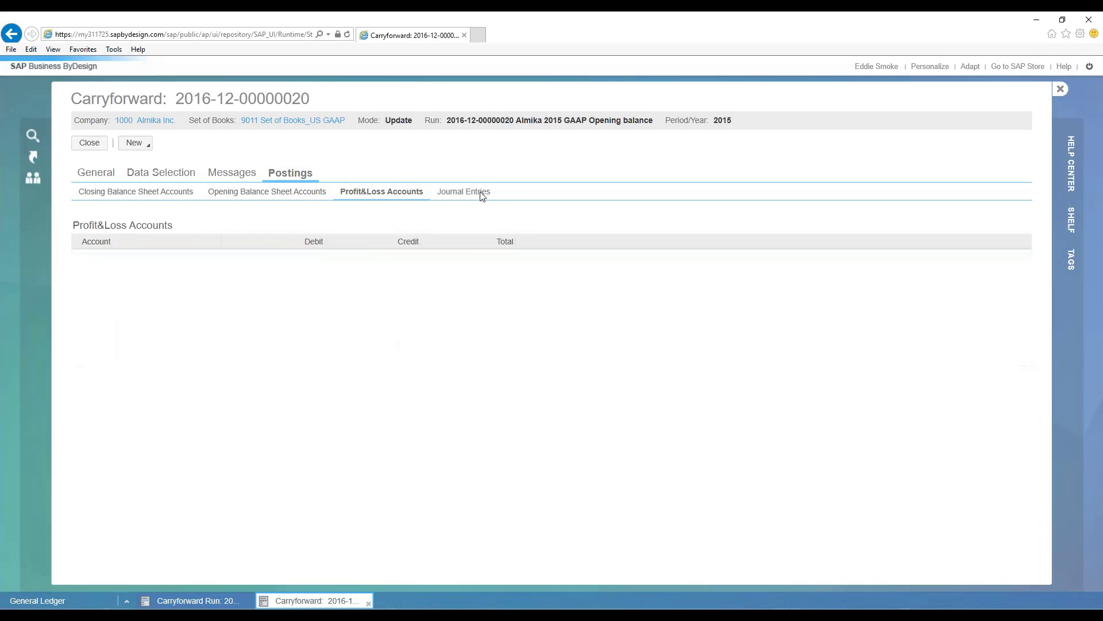
{"action": "left_click", "coordinate": [470, 192]}
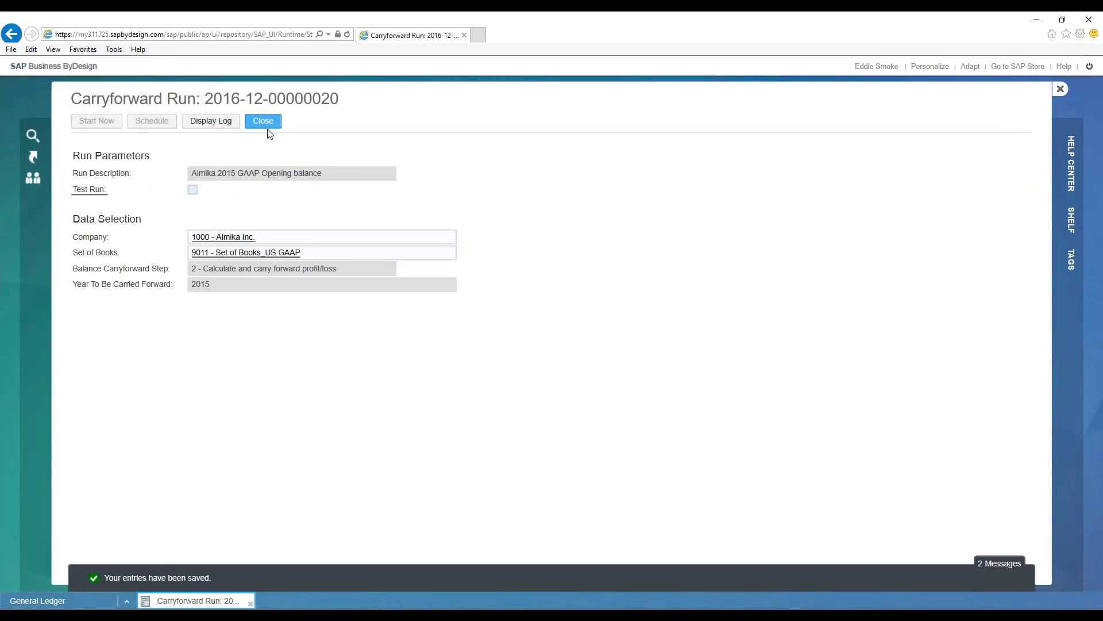
{"action": "left_click", "coordinate": [263, 121]}
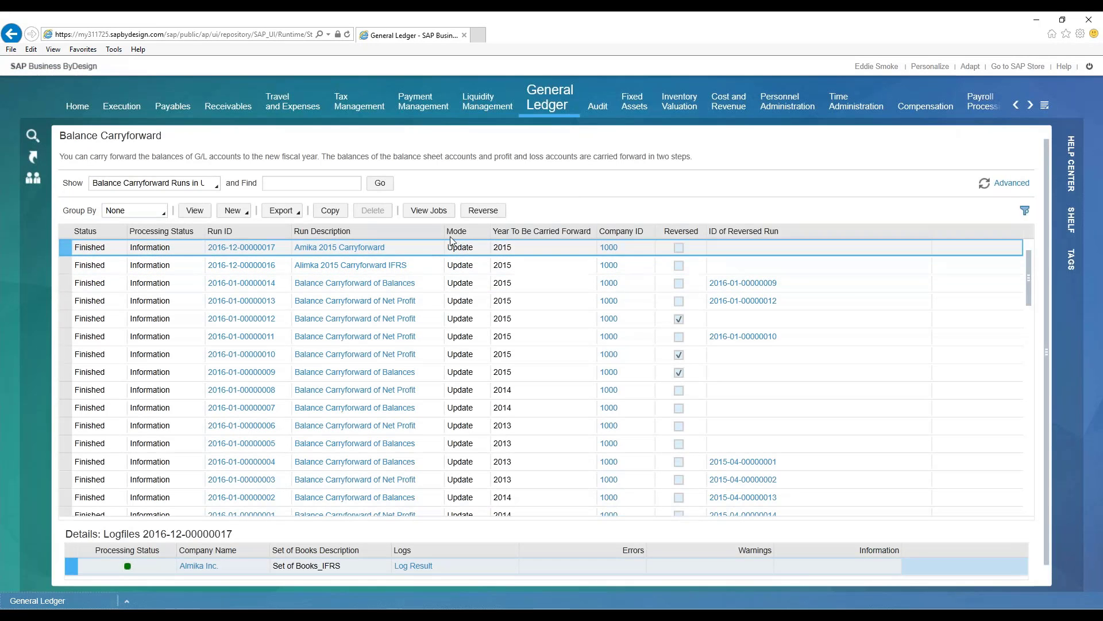
- Widen the Run Description column and look through the list of balance carryforward runs
{"action": "left_click_drag", "start_coordinate": [468, 231], "coordinate": [499, 230]}
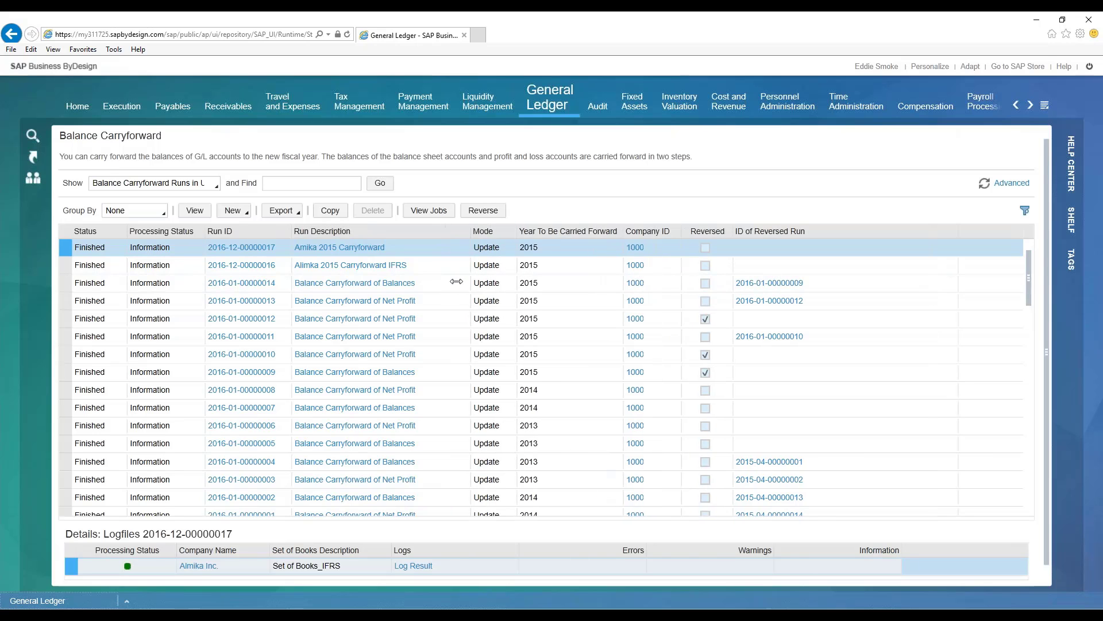
{"action": "scroll", "coordinate": [444, 340], "scroll_direction": "down", "scroll_amount": 4}
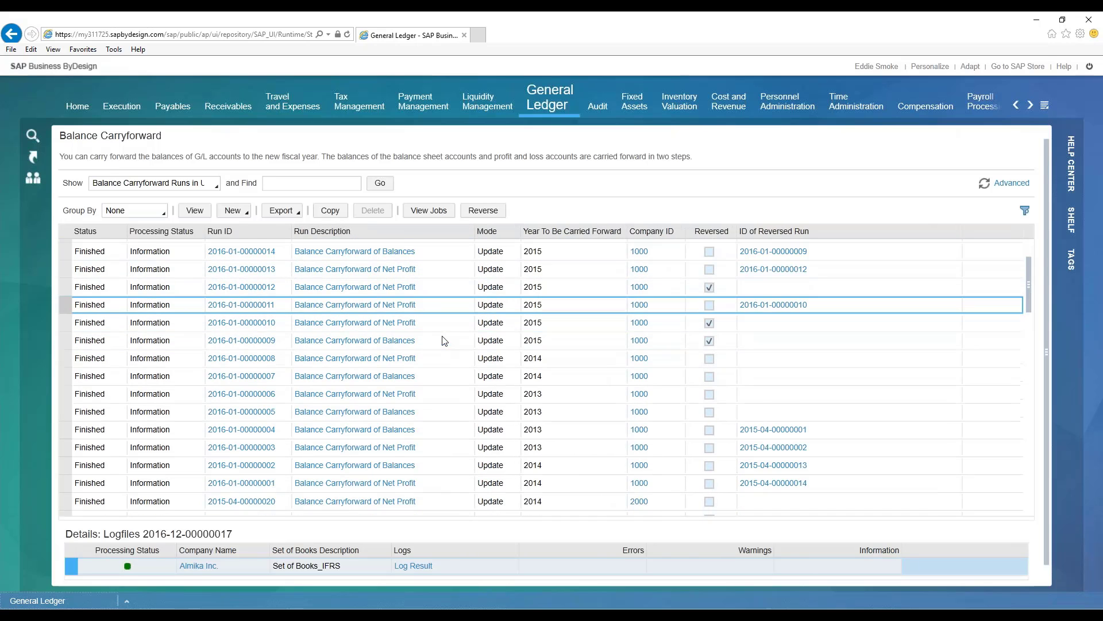
{"action": "scroll", "coordinate": [453, 339], "scroll_direction": "up", "scroll_amount": 5}
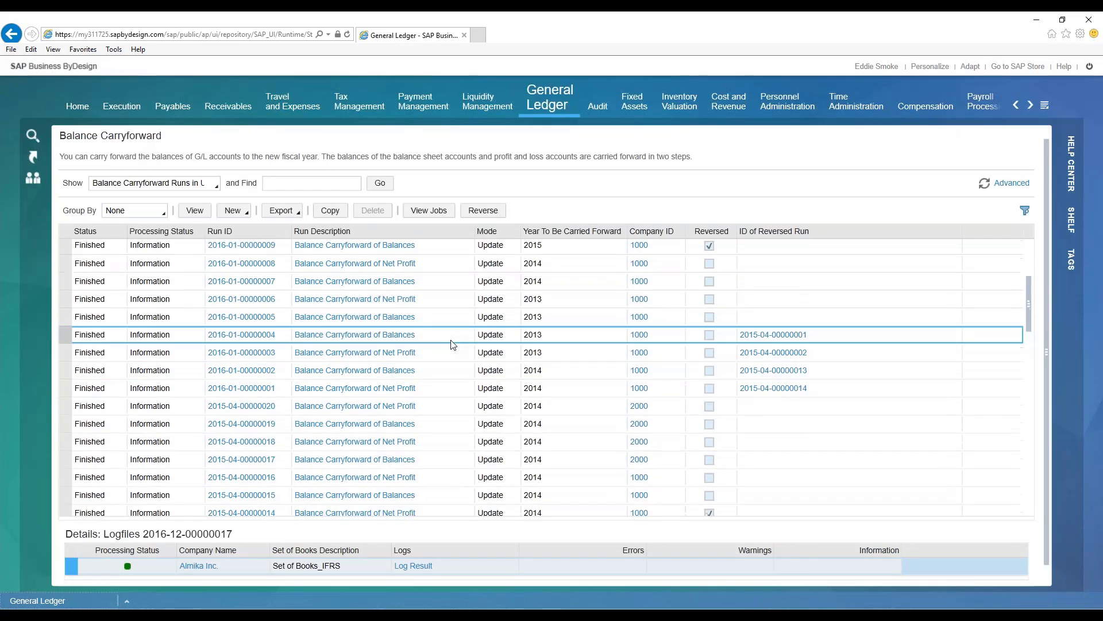
{"action": "scroll", "coordinate": [459, 293], "scroll_direction": "up", "scroll_amount": 2}
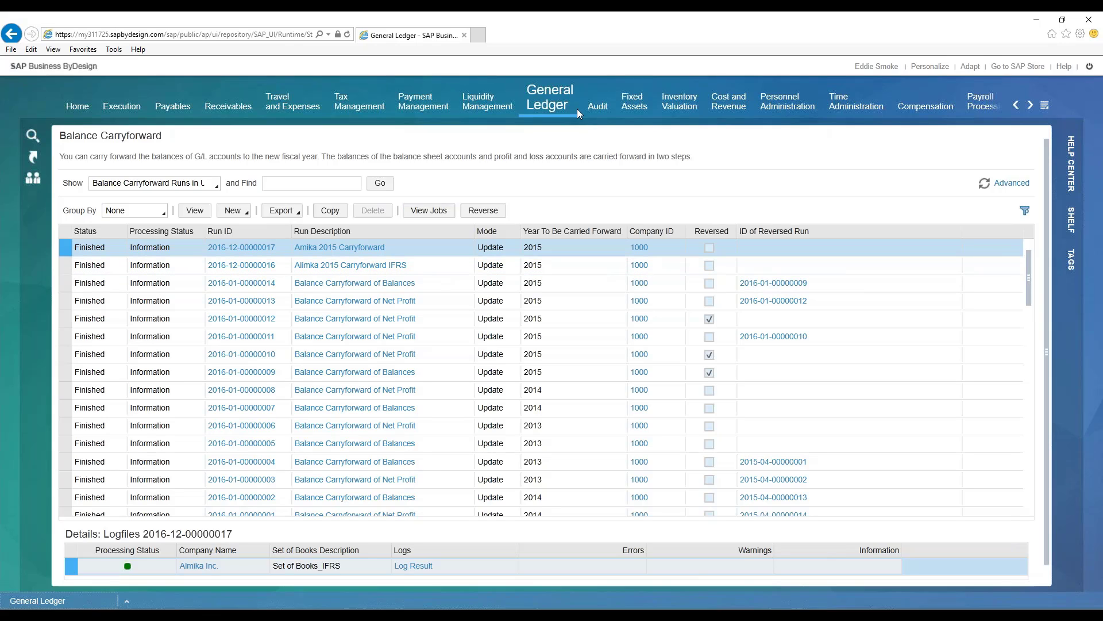
- Check the Audit work center's source documents for unposted source documents
{"action": "mouse_move", "coordinate": [545, 99]}
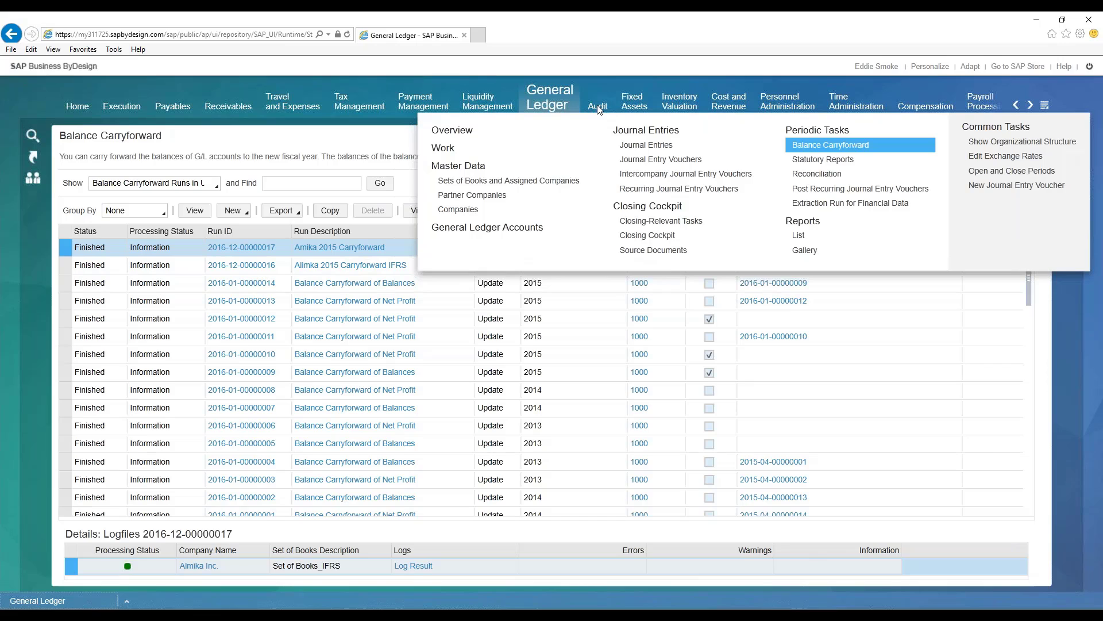
{"action": "mouse_move", "coordinate": [599, 104]}
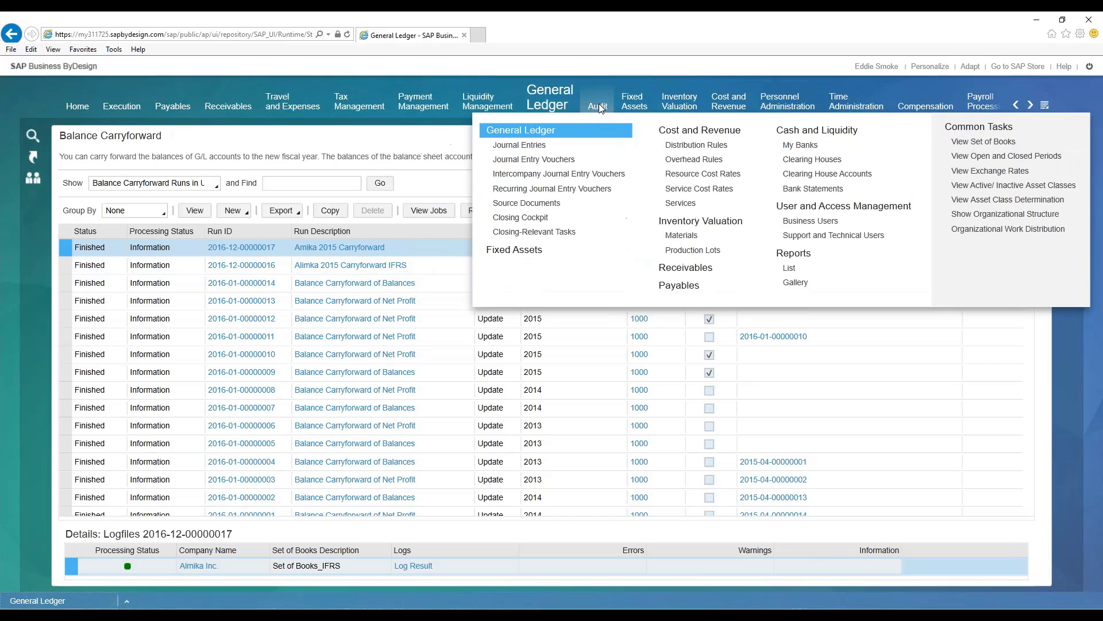
{"action": "left_click", "coordinate": [537, 204]}
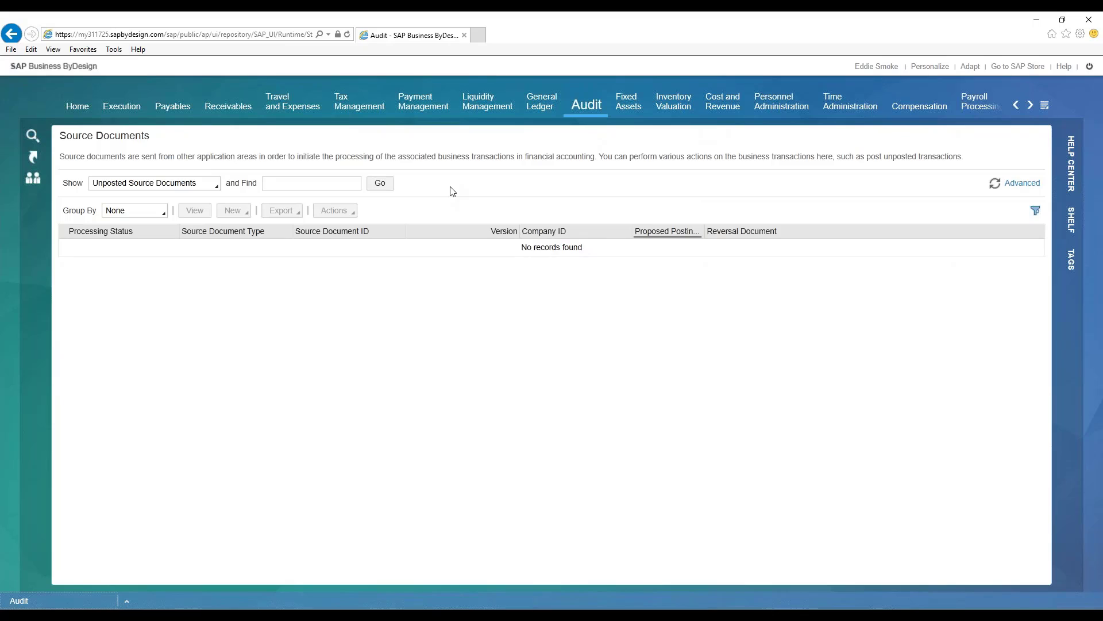
{"action": "left_click", "coordinate": [184, 184]}
{"action": "left_click", "coordinate": [383, 183]}
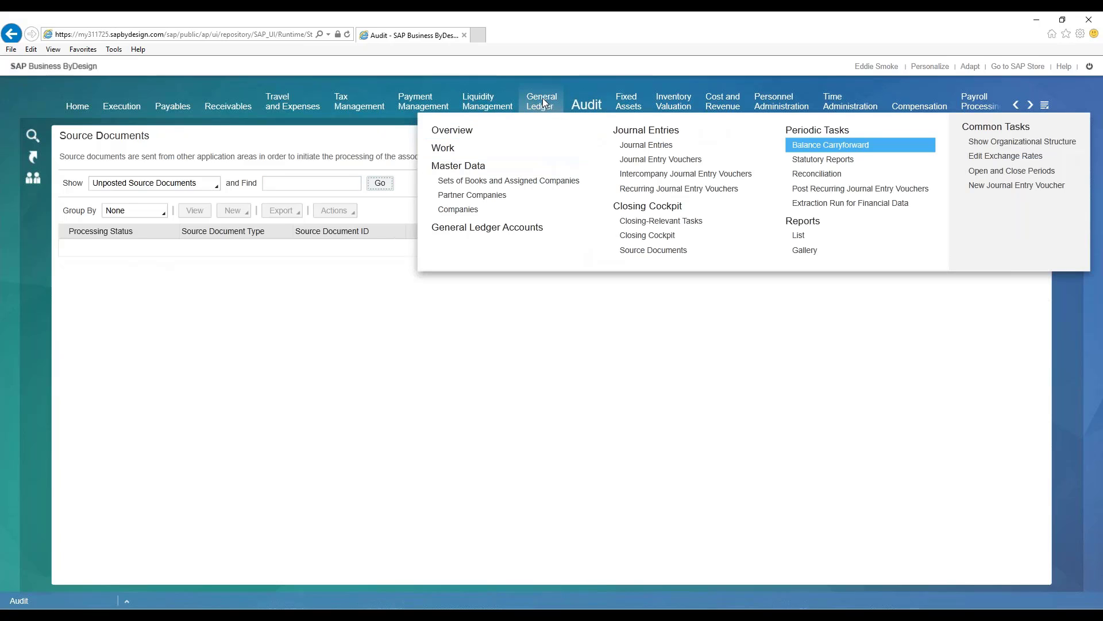
- Show the open closing-relevant tasks in General Ledger and read the details of the Process Check Deposit 16 with Overdue Bank Confirmation task
{"action": "left_click", "coordinate": [667, 220]}
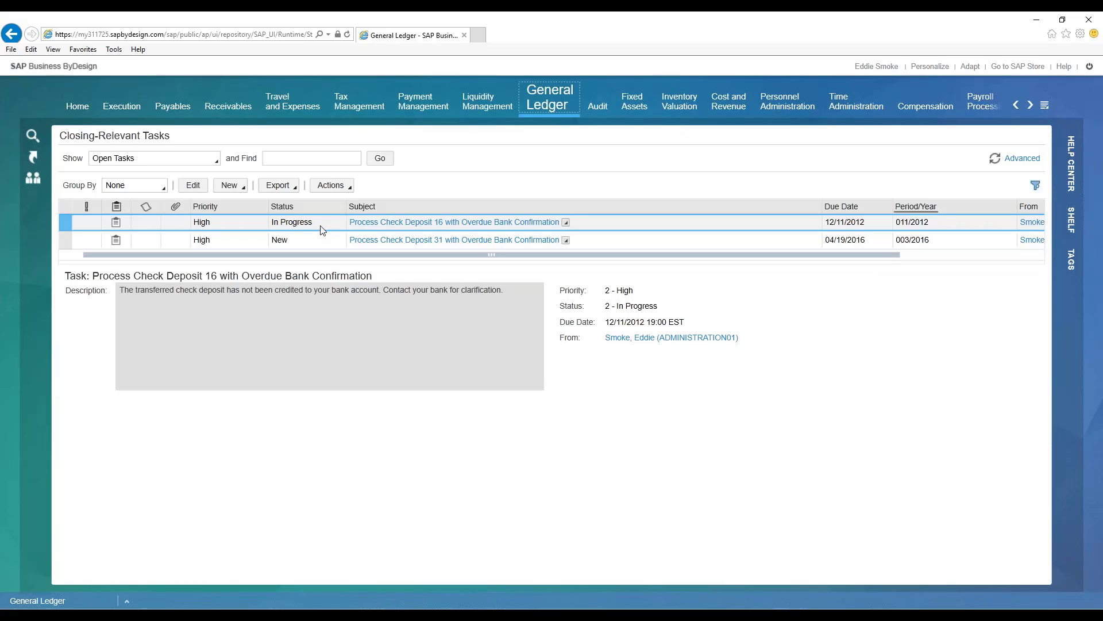
{"action": "left_click", "coordinate": [566, 226]}
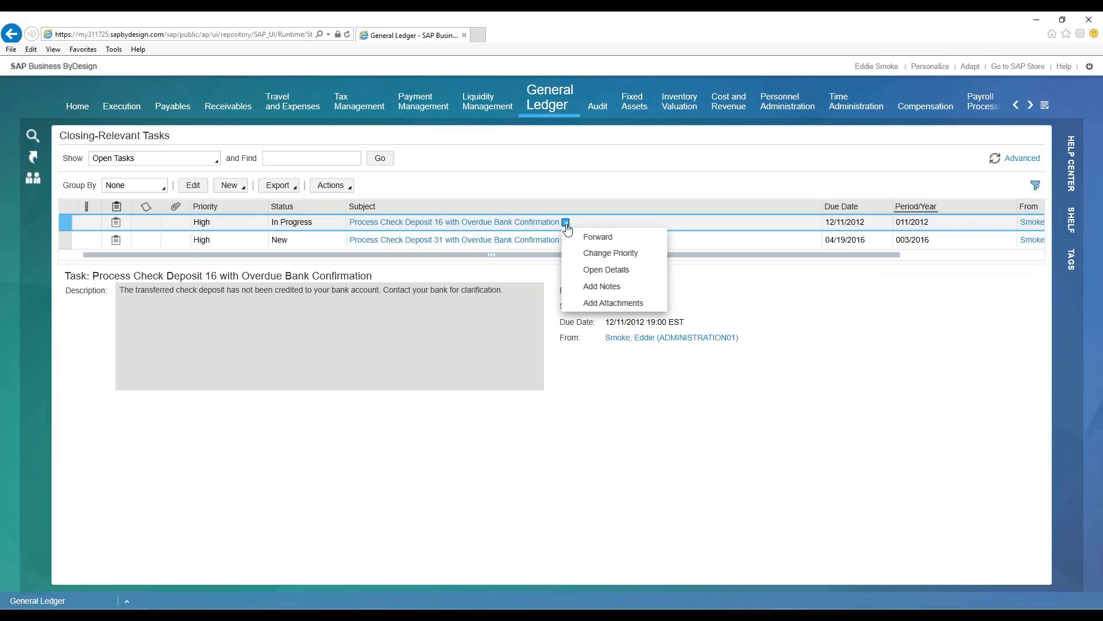
{"action": "left_click", "coordinate": [602, 267]}
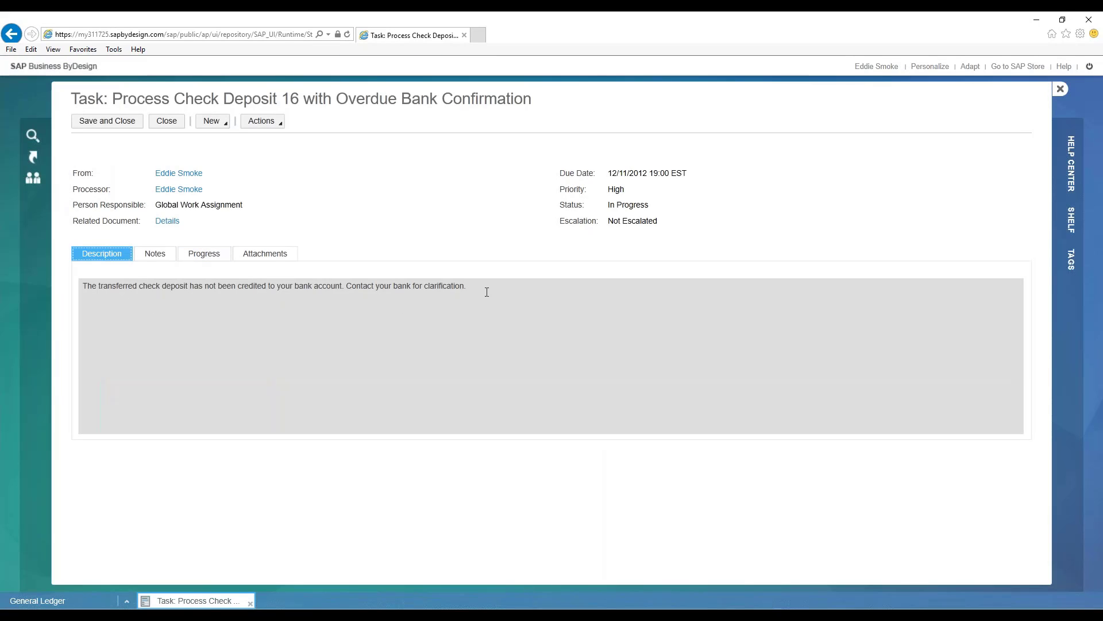
{"action": "left_click_drag", "start_coordinate": [486, 292], "coordinate": [35, 295]}
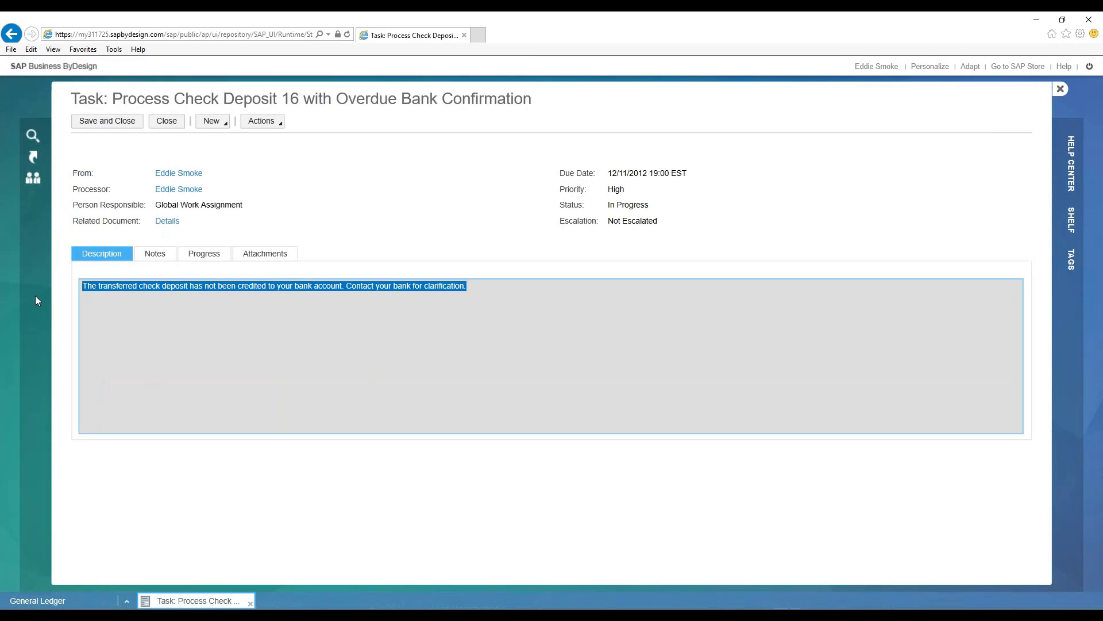
{"action": "left_click", "coordinate": [170, 312]}
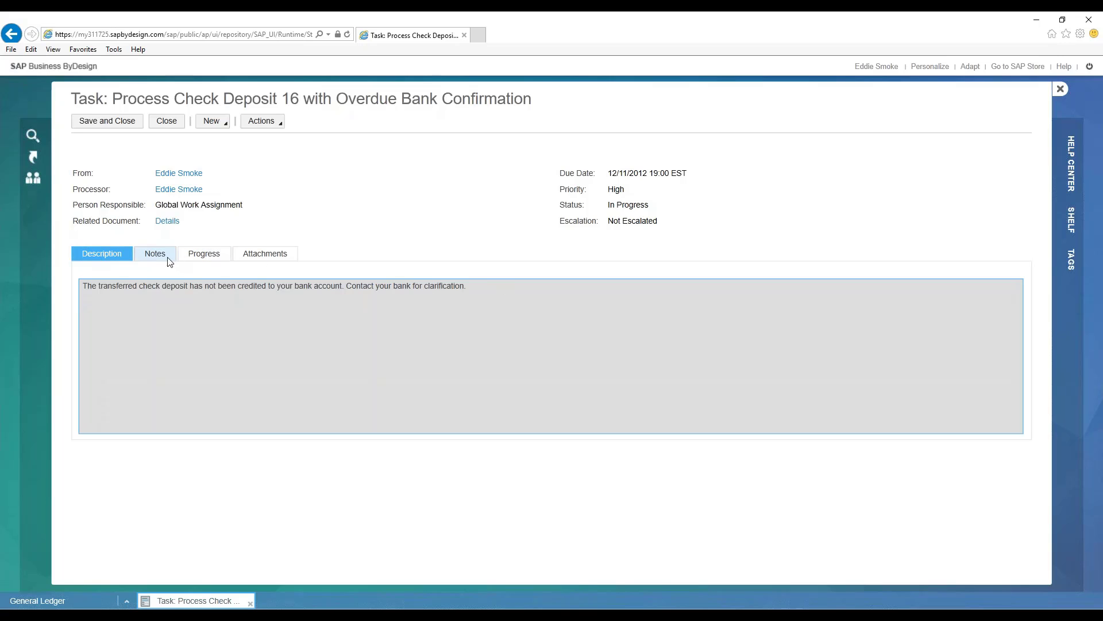
- Inspect the task's related check deposit in full detail, and close both the deposit and the task
{"action": "left_click", "coordinate": [167, 222]}
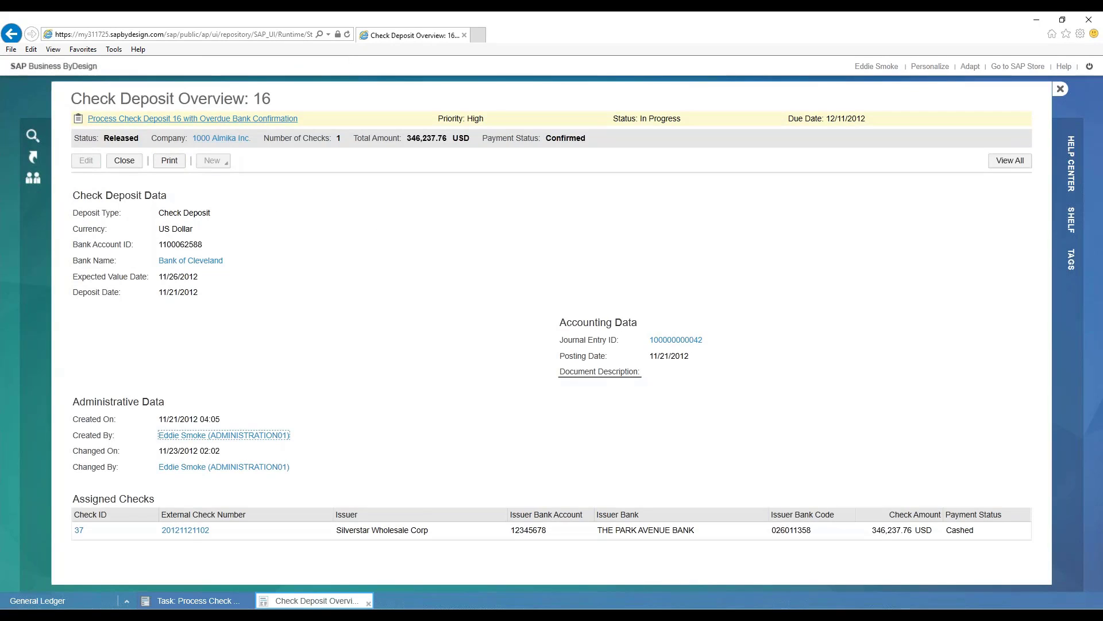
{"action": "left_click", "coordinate": [1023, 155]}
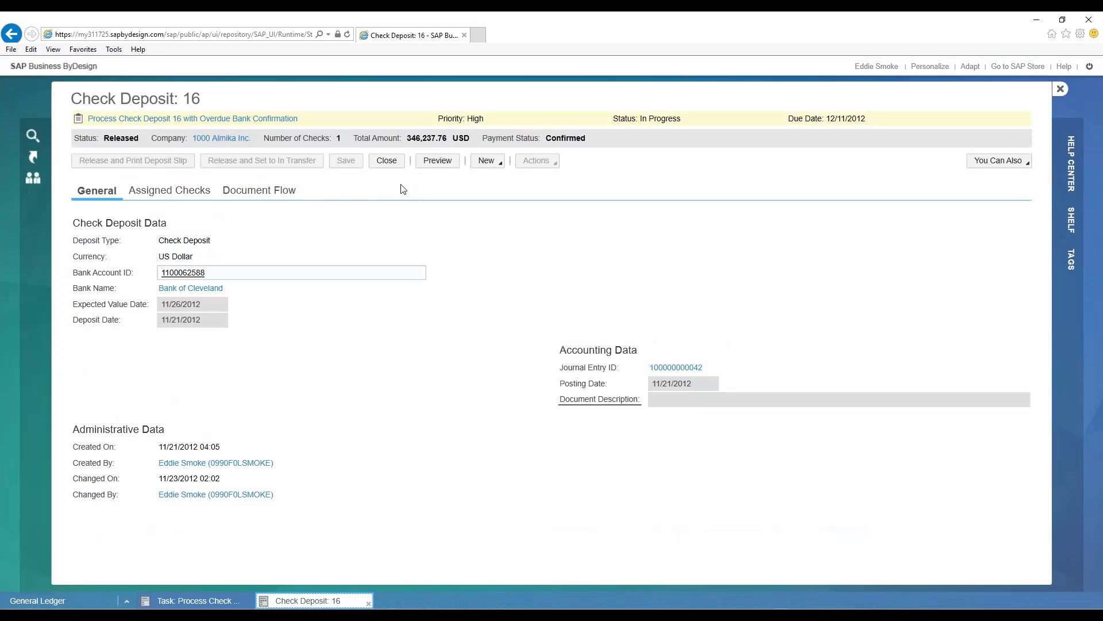
{"action": "left_click", "coordinate": [391, 162]}
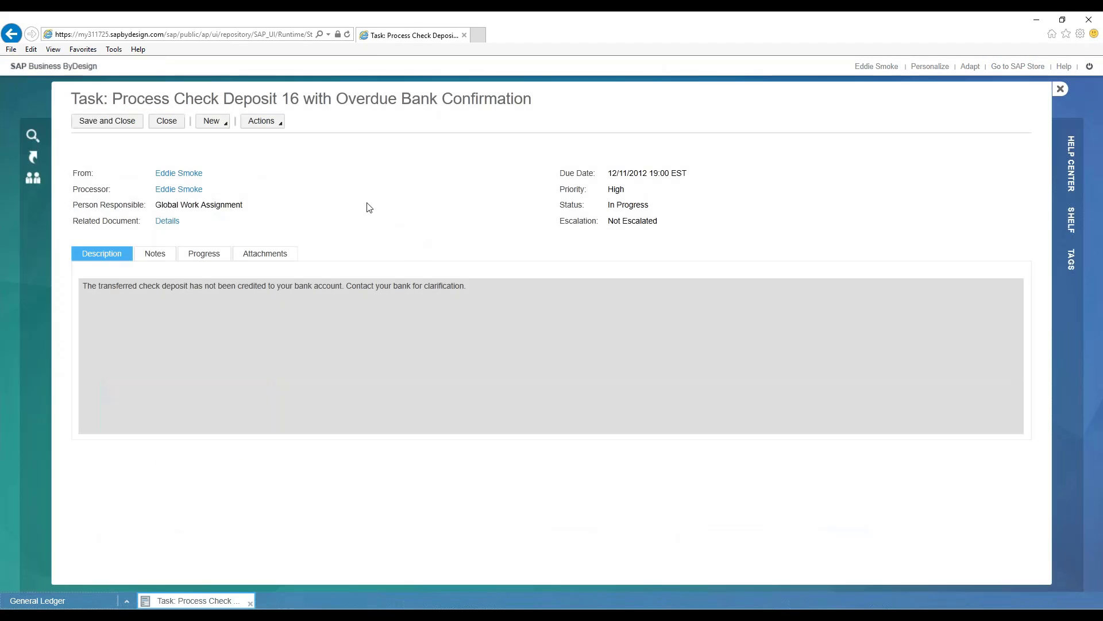
{"action": "left_click", "coordinate": [173, 120]}
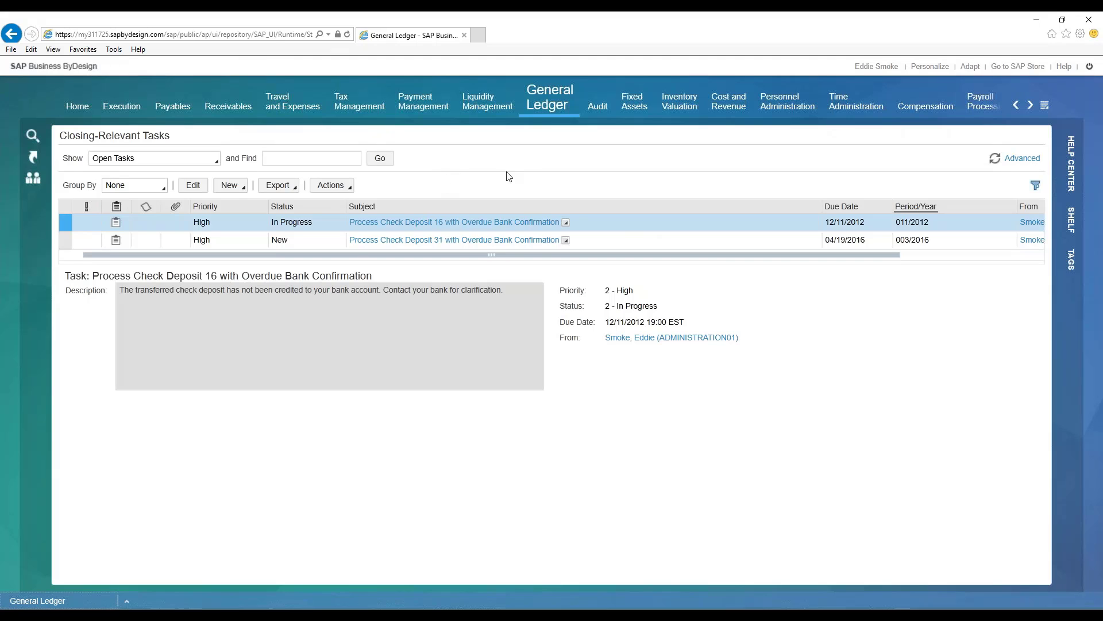
- Return to the unposted source documents in the Audit work center
{"action": "mouse_move", "coordinate": [601, 98]}
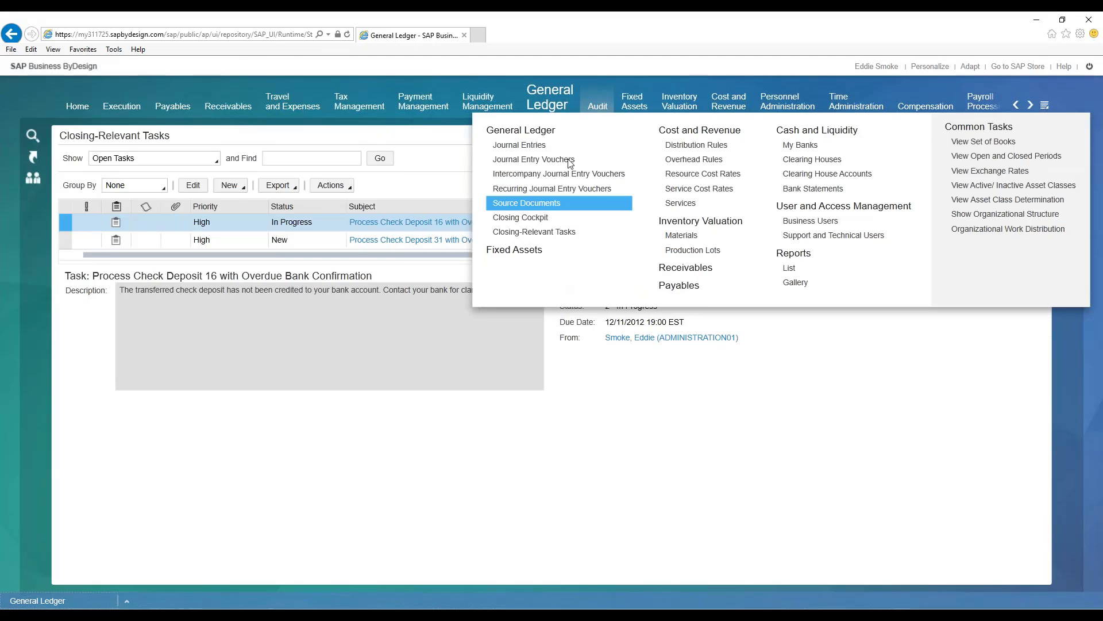
{"action": "left_click", "coordinate": [538, 204]}
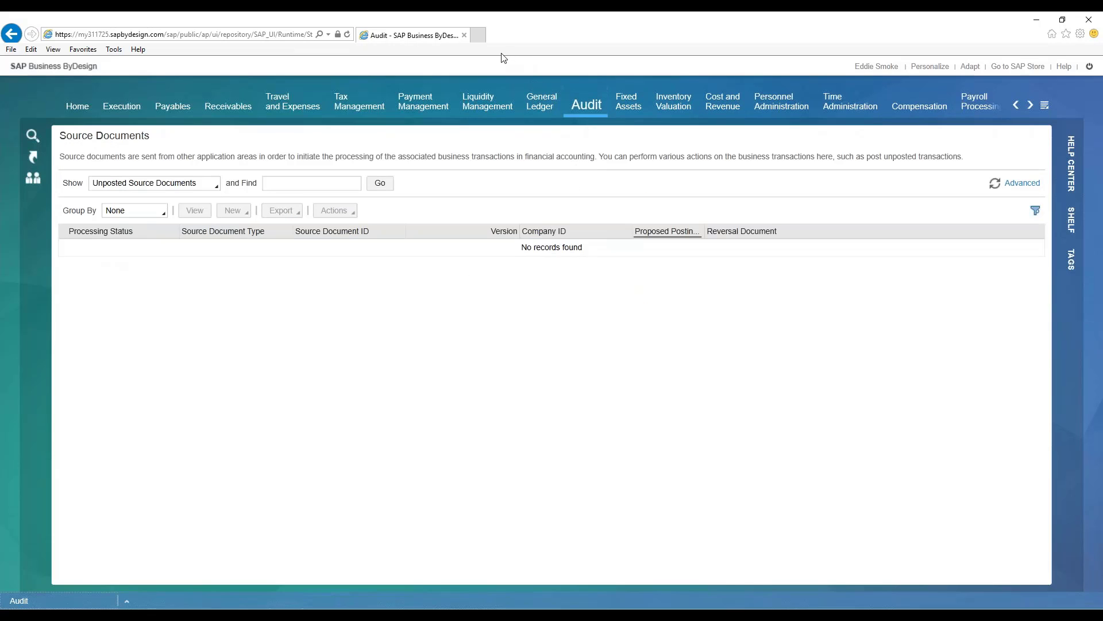
{"action": "left_click", "coordinate": [477, 35]}
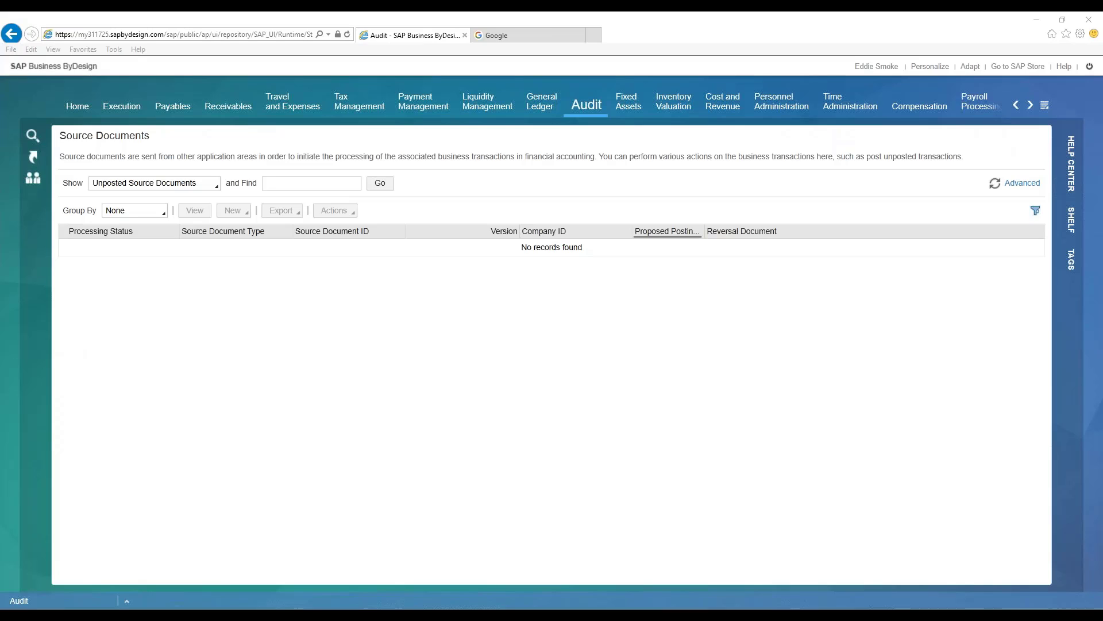
{"action": "left_click_drag", "start_coordinate": [727, 606], "coordinate": [556, 93]}
{"action": "double_click", "coordinate": [556, 93]}
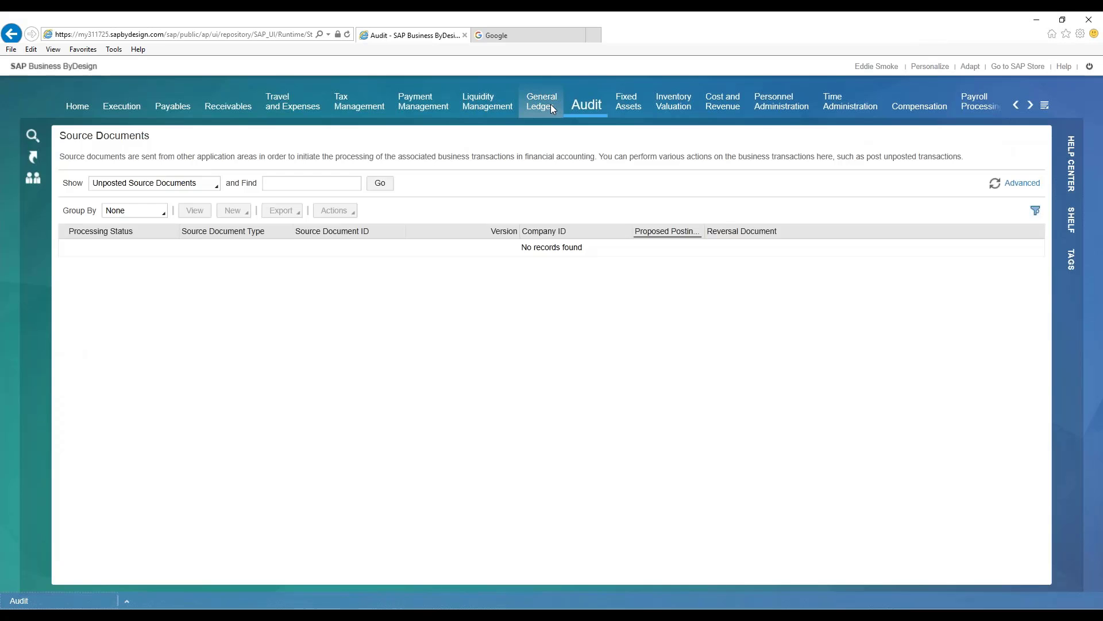
- Open the Open and Close Periods task and examine the 2015 periods of company 1000's Set of Books_IFRS, selecting December 2015
{"action": "mouse_move", "coordinate": [551, 104]}
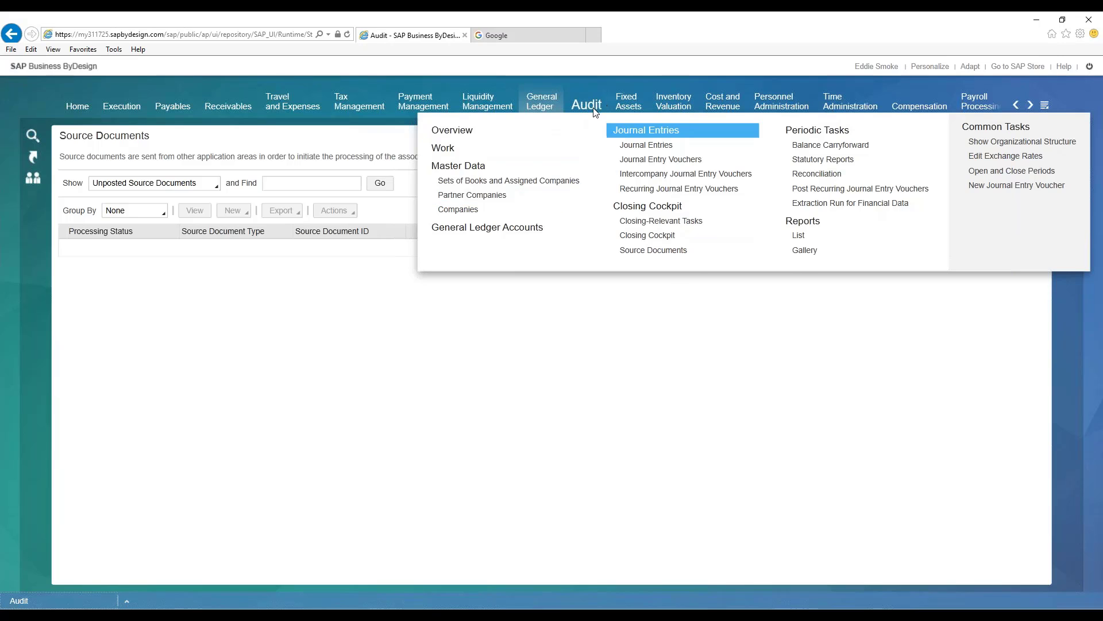
{"action": "mouse_move", "coordinate": [592, 104]}
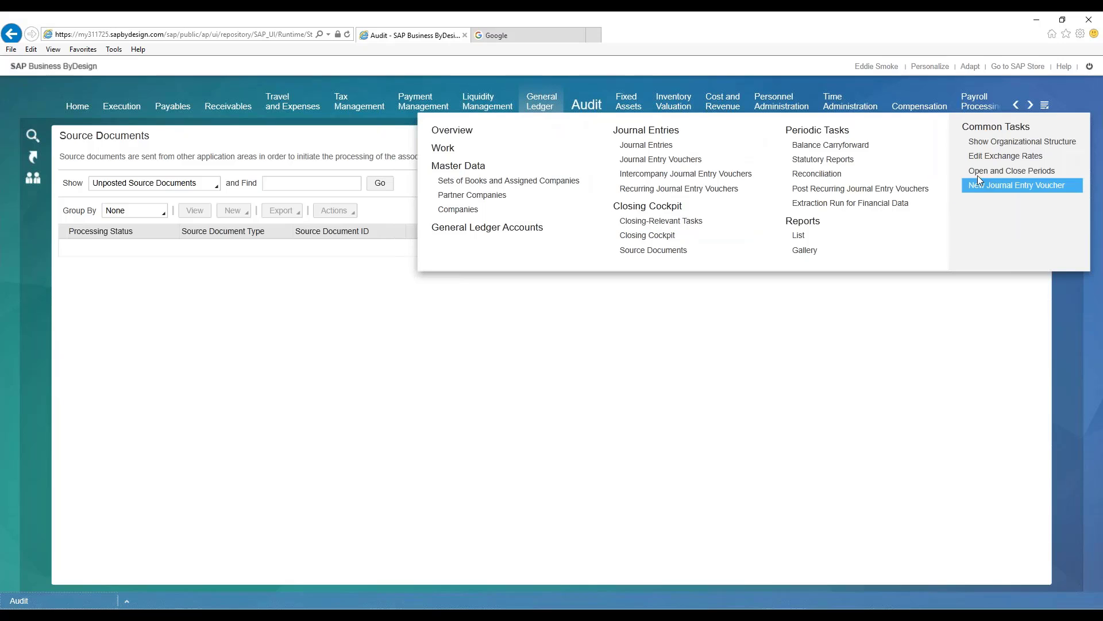
{"action": "left_click", "coordinate": [995, 170]}
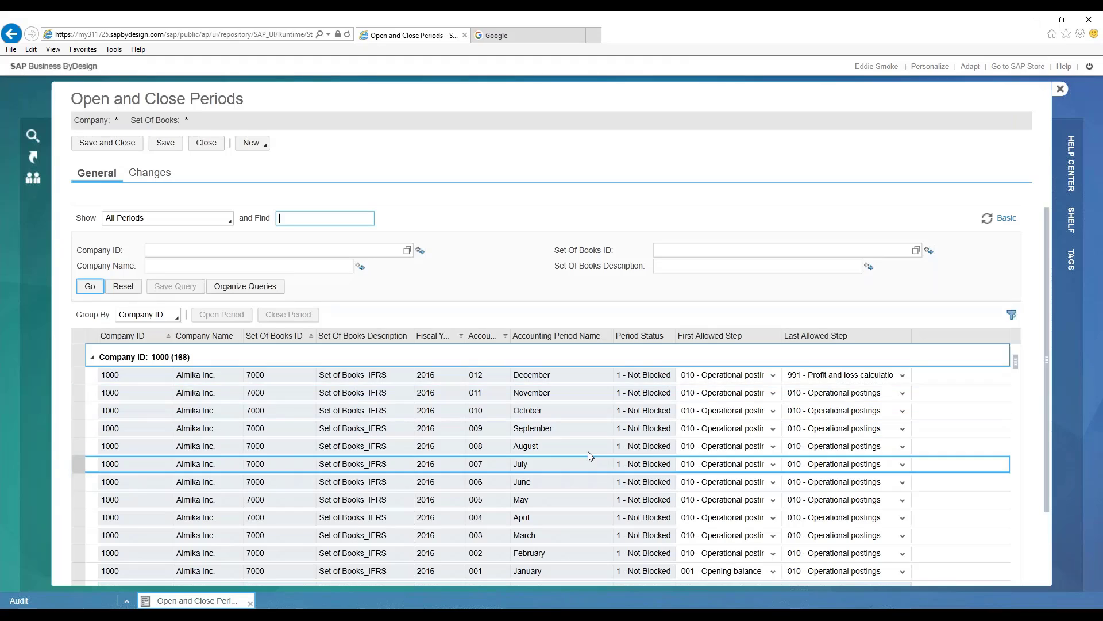
{"action": "left_click", "coordinate": [557, 381]}
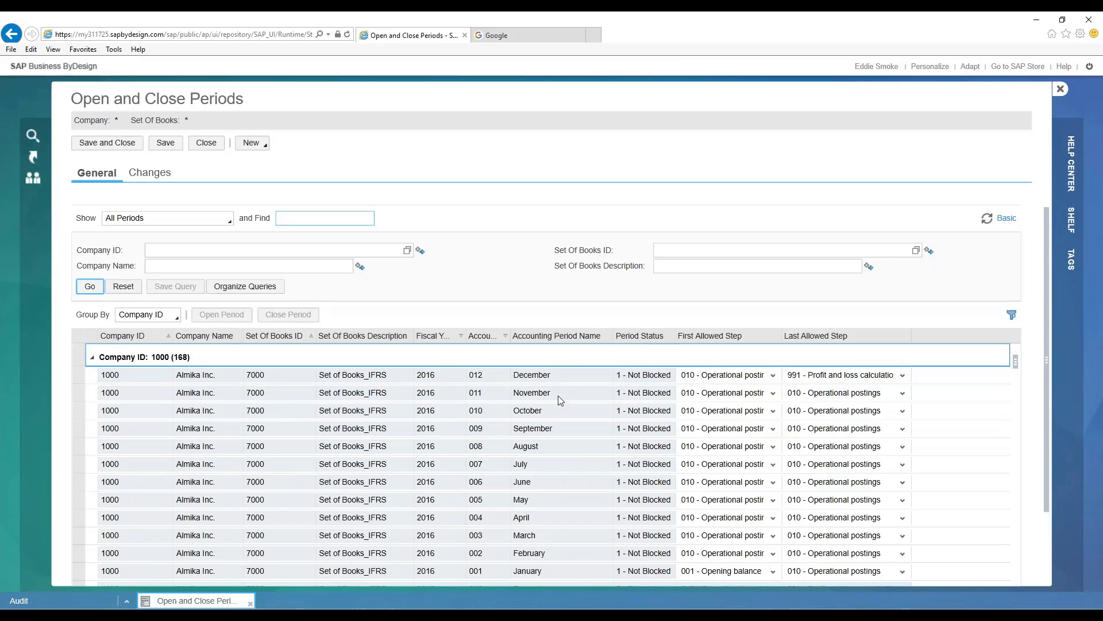
{"action": "left_click", "coordinate": [580, 447]}
{"action": "key", "text": "Down"}
{"action": "key", "text": "Down"}
{"action": "key", "text": "Down"}
{"action": "key", "text": "Down"}
{"action": "key", "text": "Down"}
{"action": "key", "text": "Down"}
{"action": "key", "text": "Down"}
{"action": "key", "text": "Down"}
{"action": "key", "text": "Down"}
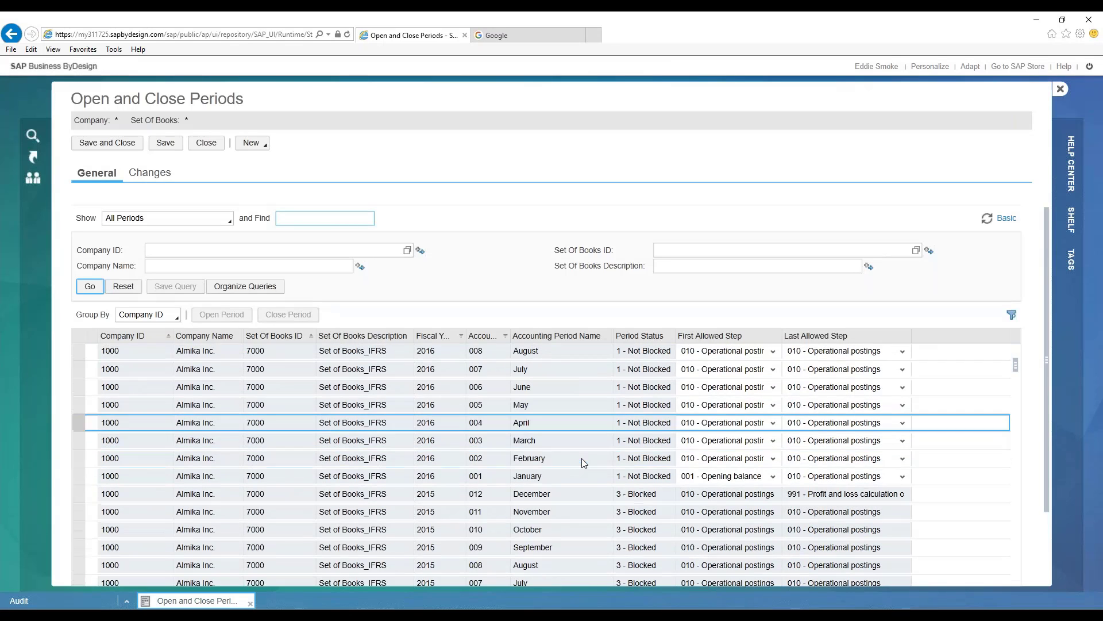
{"action": "key", "text": "Up"}
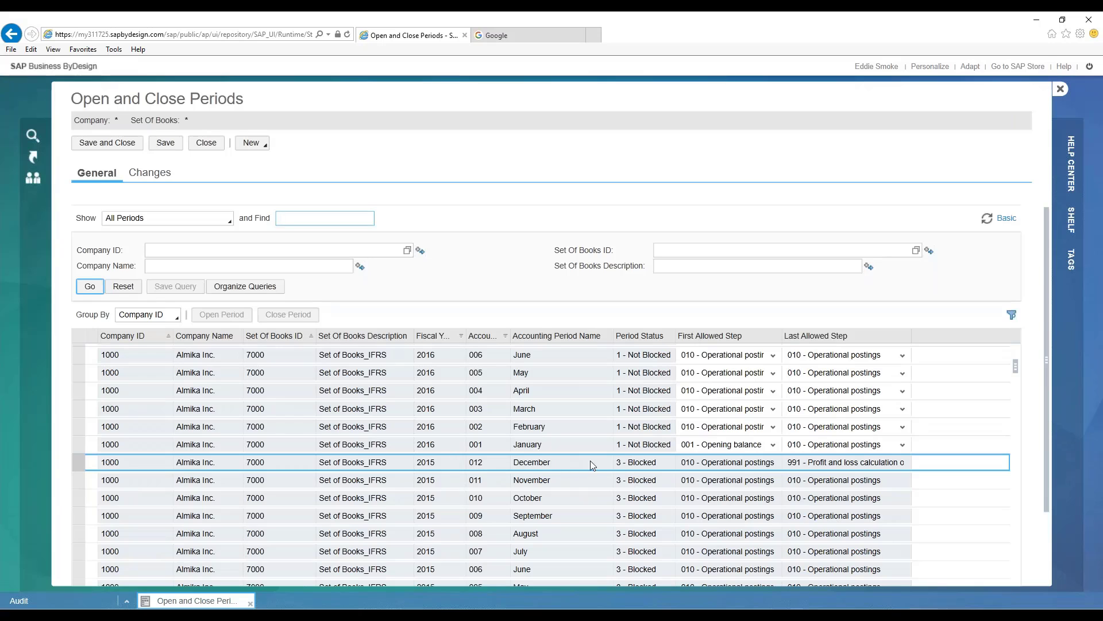
{"action": "left_click", "coordinate": [572, 467]}
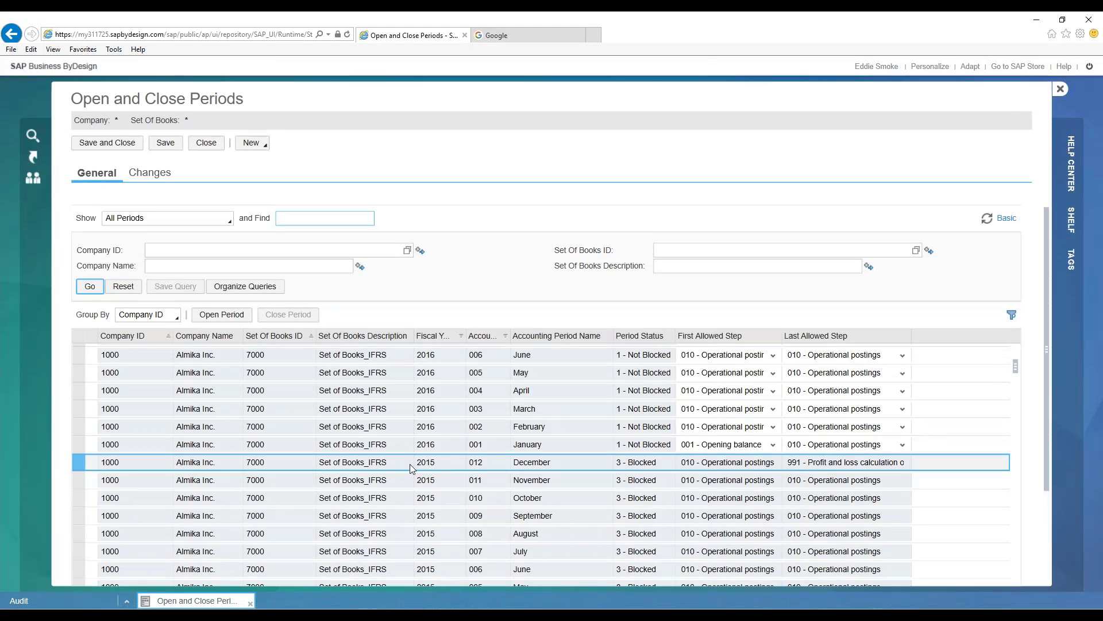
{"action": "left_click", "coordinate": [595, 465]}
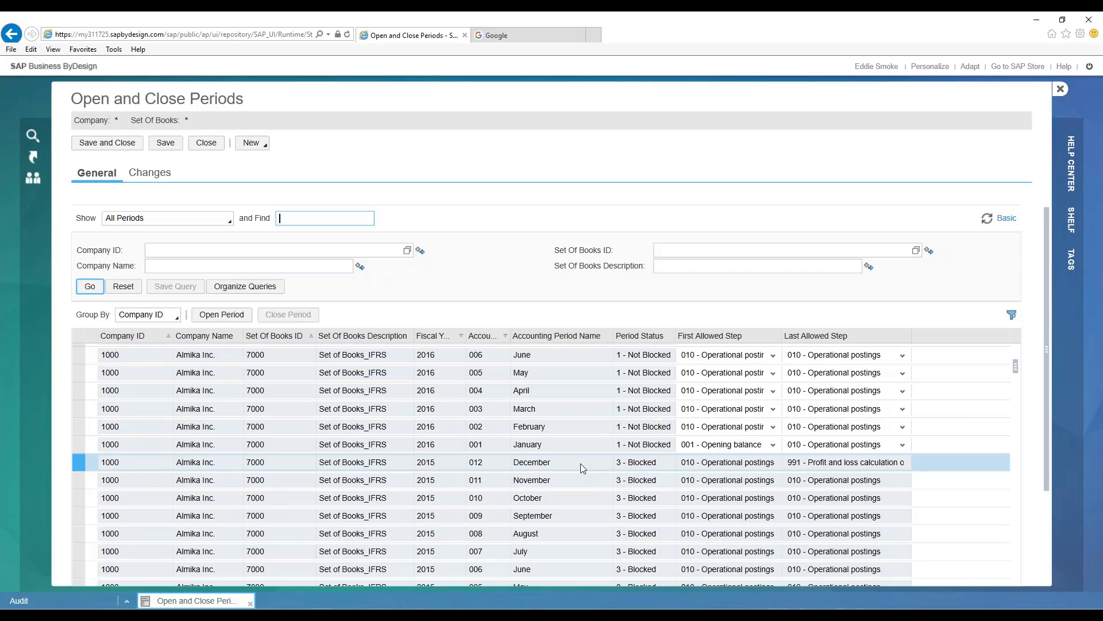
{"action": "left_click", "coordinate": [591, 502], "text": "ctrl"}
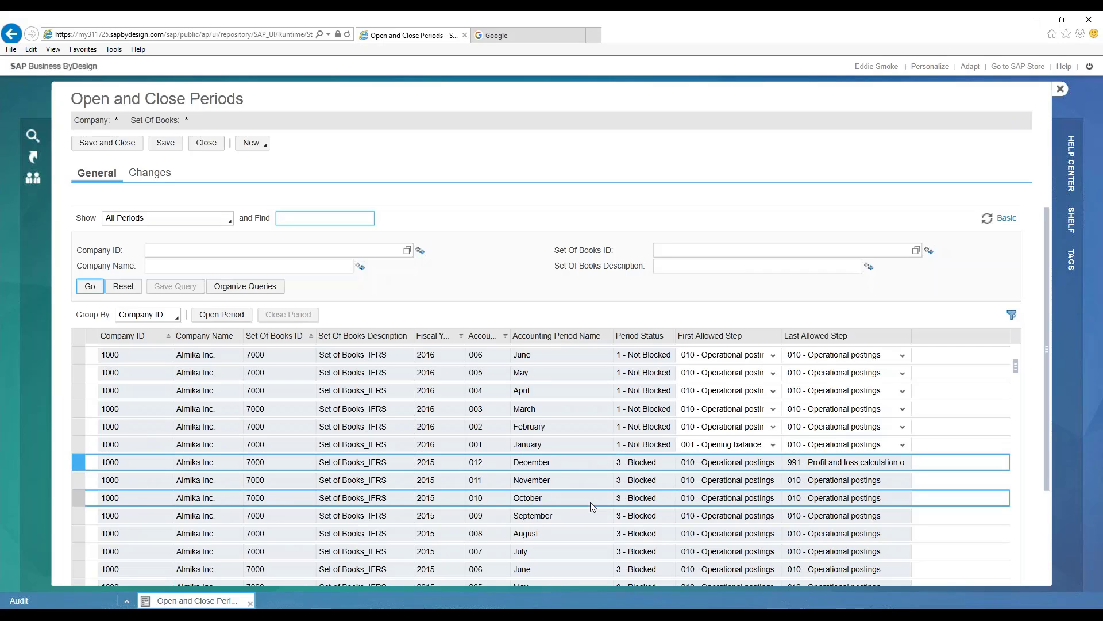
- Examine the period status and allowed steps of Set of Books_IFRS for company 1000 across fiscal years 2016 back to 2011
{"action": "scroll", "coordinate": [589, 503], "scroll_direction": "down", "scroll_amount": 1}
{"action": "scroll", "coordinate": [588, 500], "scroll_direction": "down", "scroll_amount": 4}
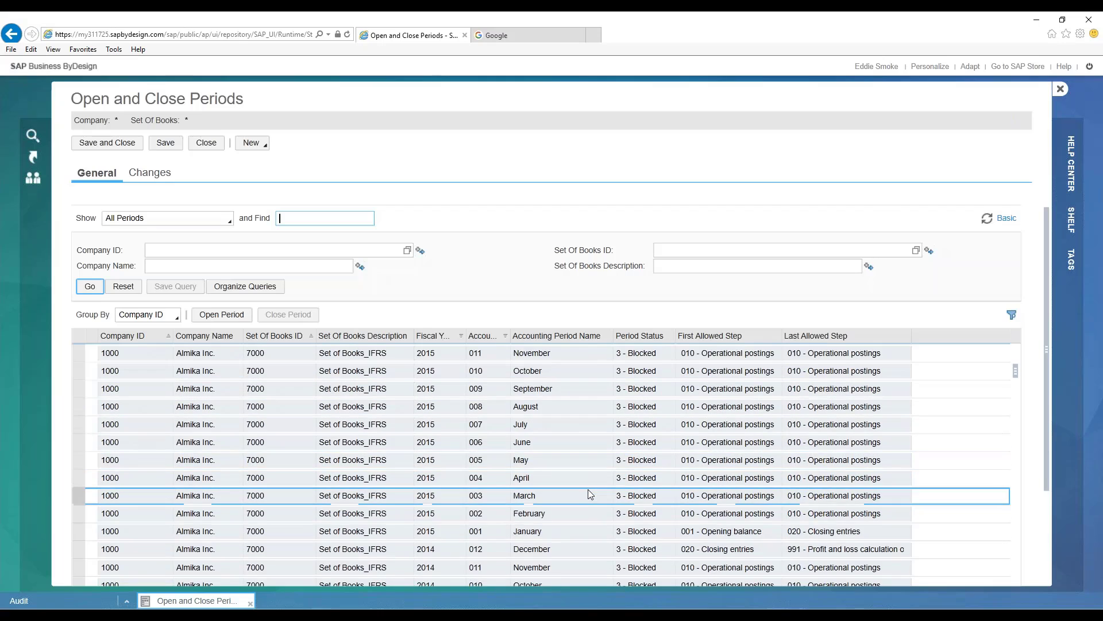
{"action": "scroll", "coordinate": [589, 493], "scroll_direction": "down", "scroll_amount": 6}
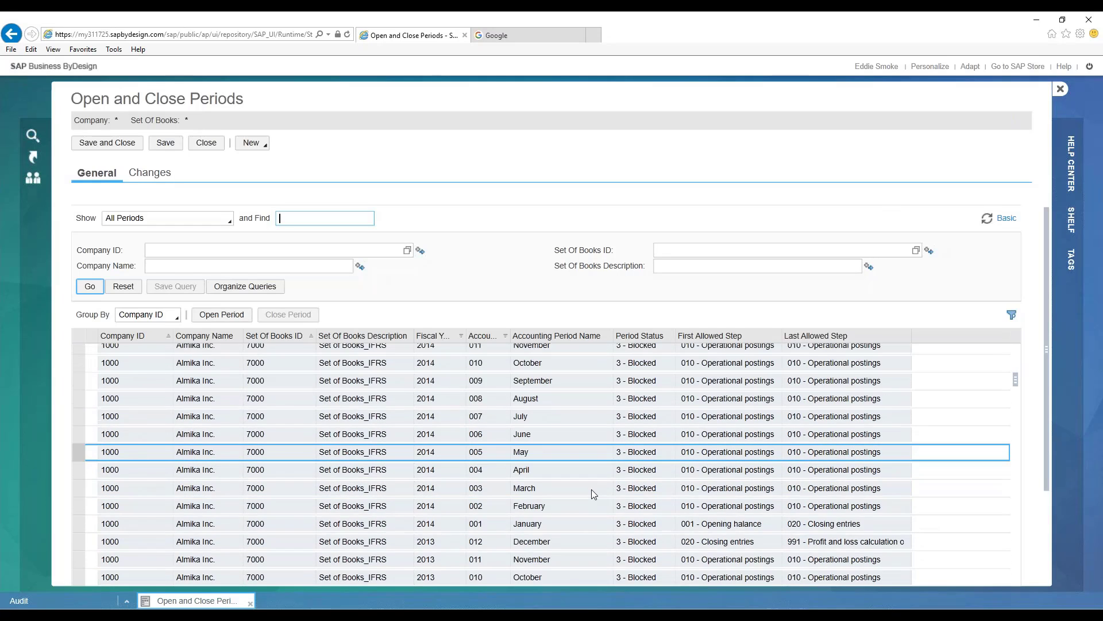
{"action": "scroll", "coordinate": [601, 487], "scroll_direction": "up", "scroll_amount": 7}
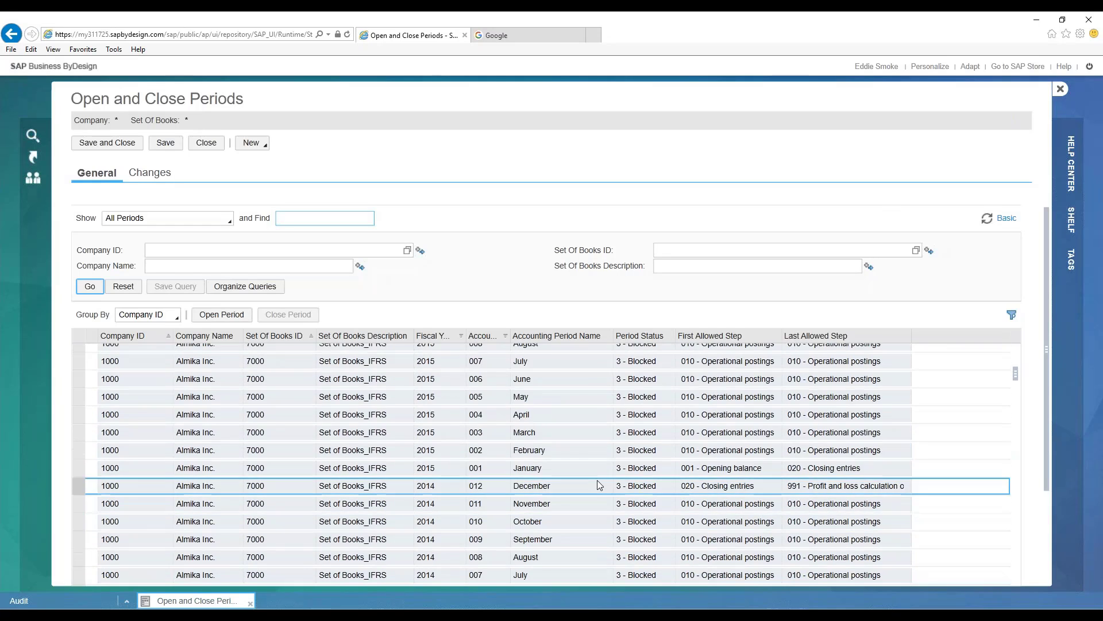
{"action": "scroll", "coordinate": [606, 480], "scroll_direction": "up", "scroll_amount": 5}
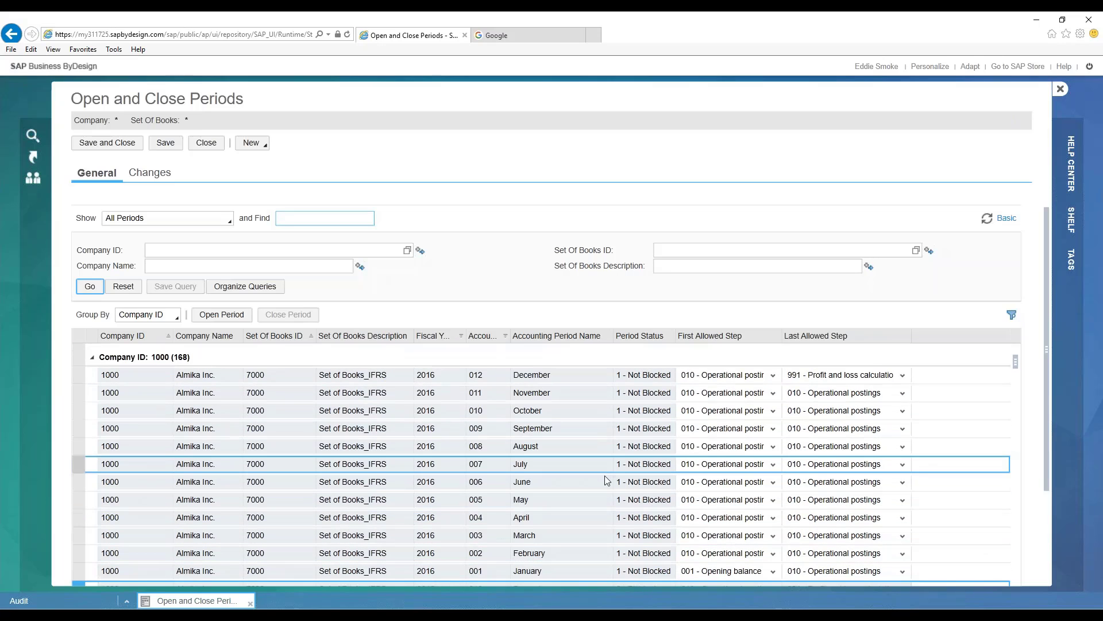
{"action": "scroll", "coordinate": [607, 478], "scroll_direction": "down", "scroll_amount": 10}
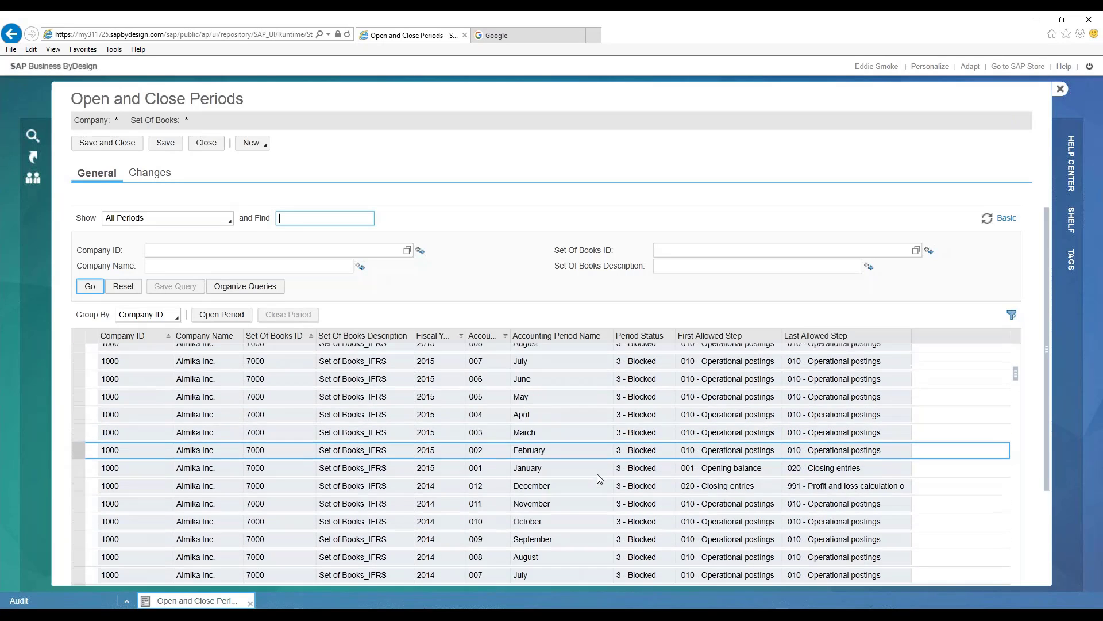
{"action": "scroll", "coordinate": [597, 473], "scroll_direction": "down", "scroll_amount": 5}
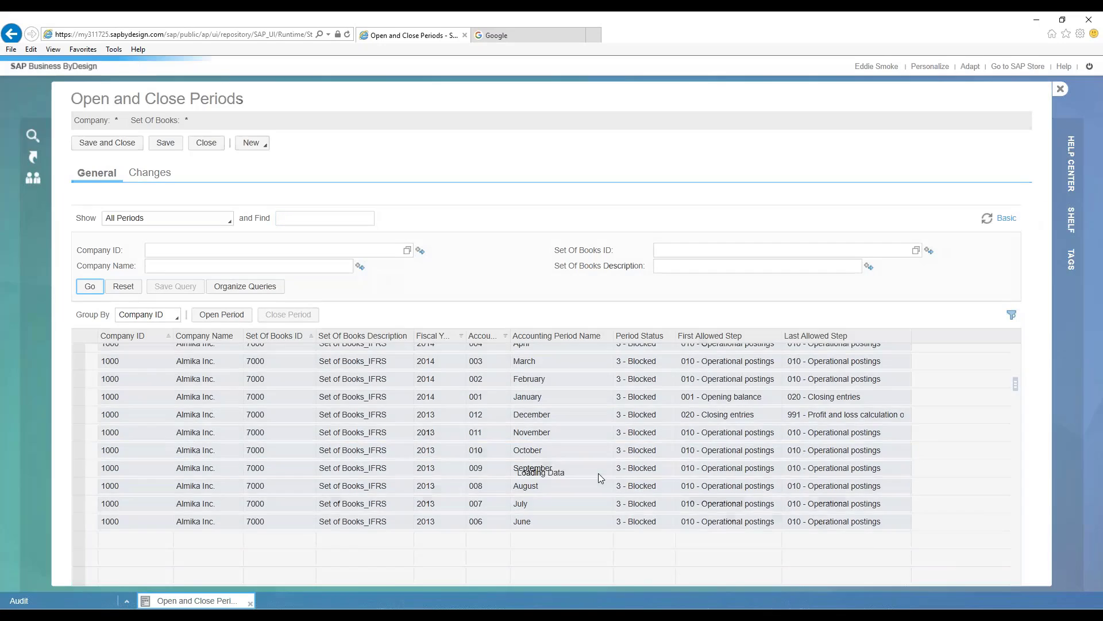
{"action": "scroll", "coordinate": [606, 476], "scroll_direction": "down", "scroll_amount": 8}
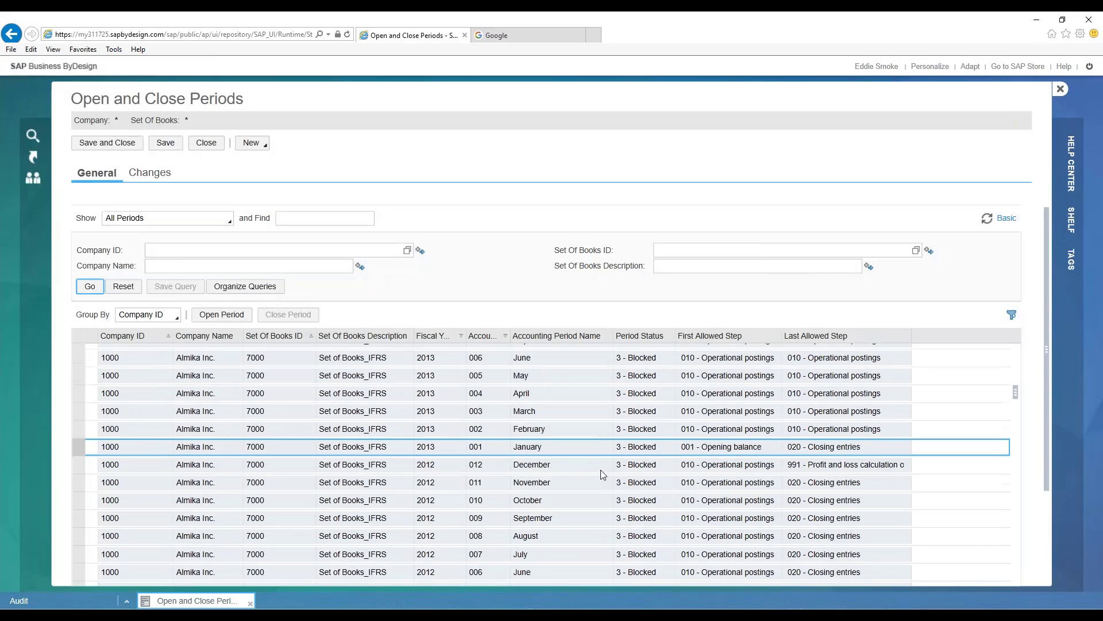
{"action": "scroll", "coordinate": [604, 474], "scroll_direction": "down", "scroll_amount": 8}
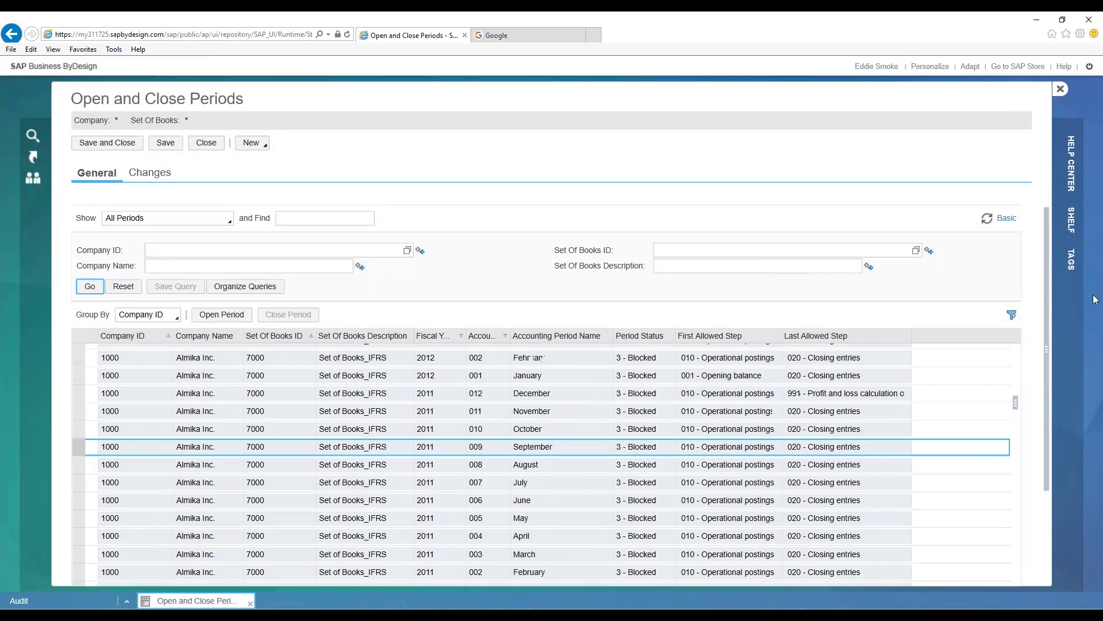
- Filter the periods list to set of books descriptions matching *GAAP*
{"action": "left_click", "coordinate": [1011, 314]}
{"action": "left_click", "coordinate": [361, 349]}
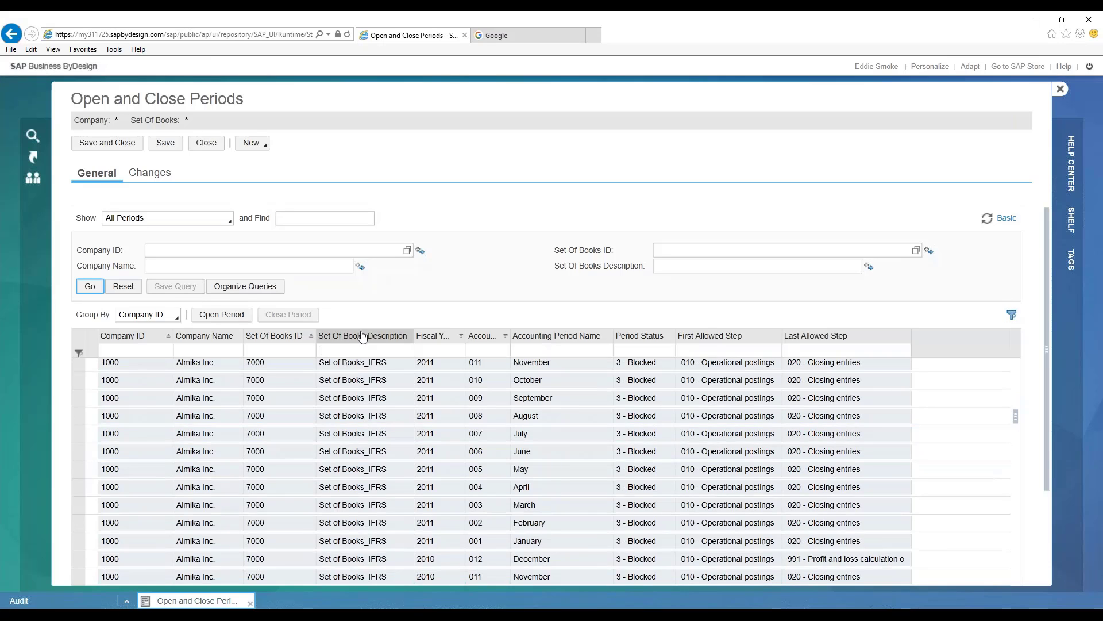
{"action": "key", "text": "Return"}
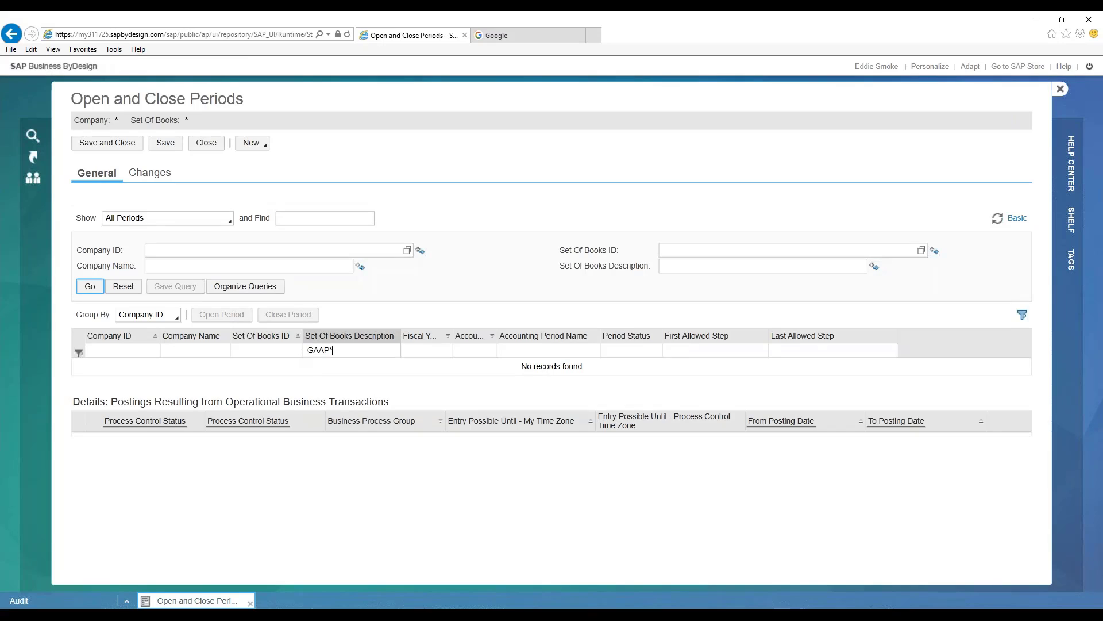
{"action": "key", "text": "Return"}
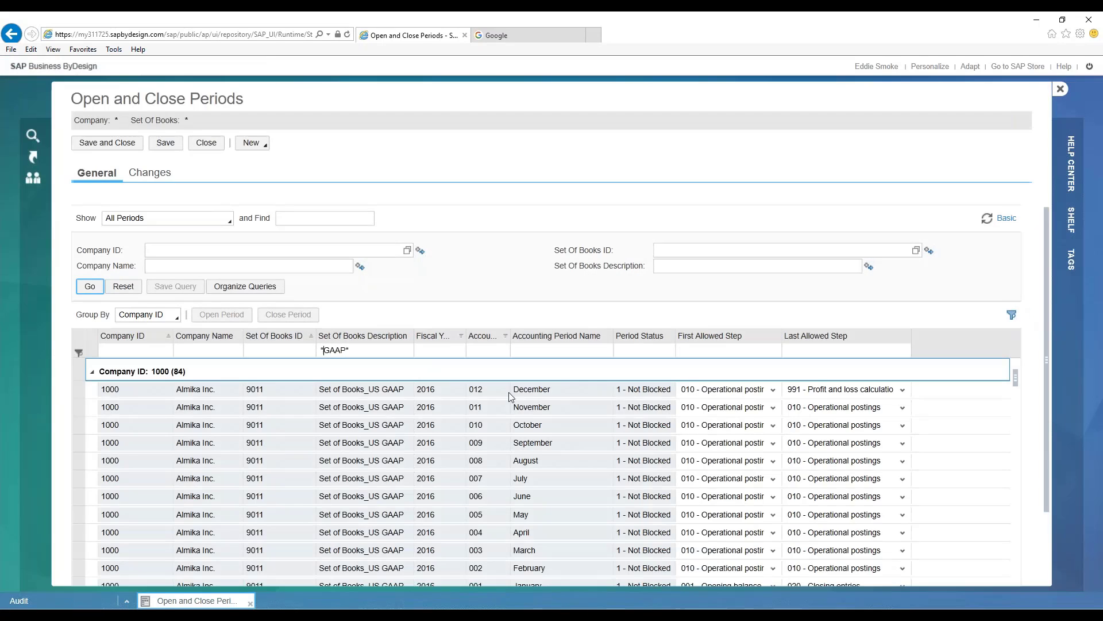
- Open the November 2015 period of company 1000's Set of Books_US GAAP
{"action": "scroll", "coordinate": [588, 437], "scroll_direction": "down", "scroll_amount": 3}
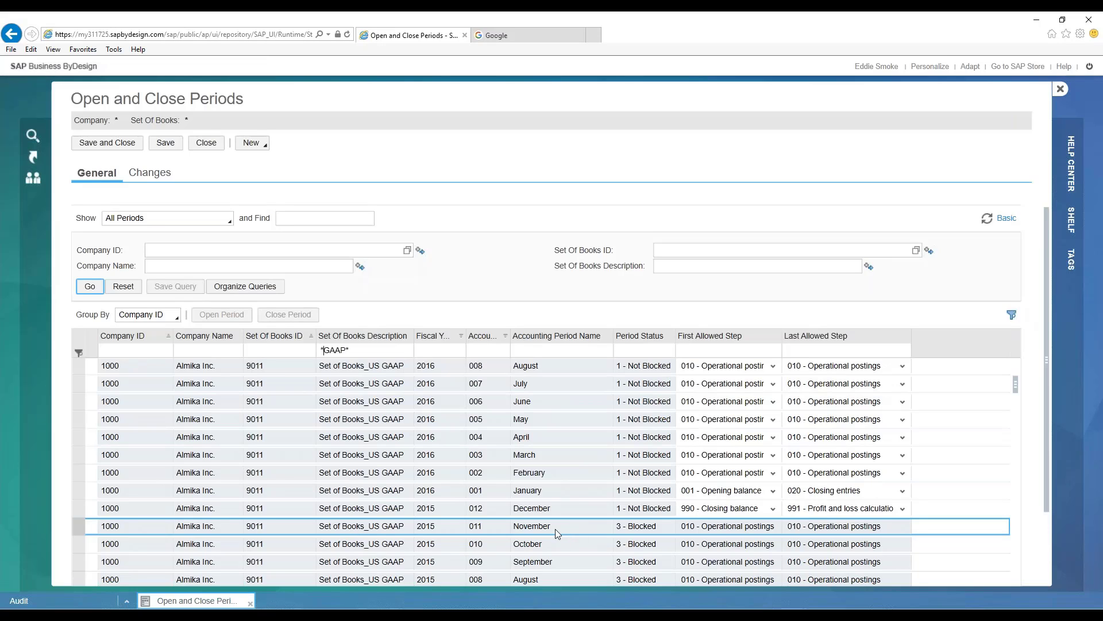
{"action": "left_click", "coordinate": [556, 529]}
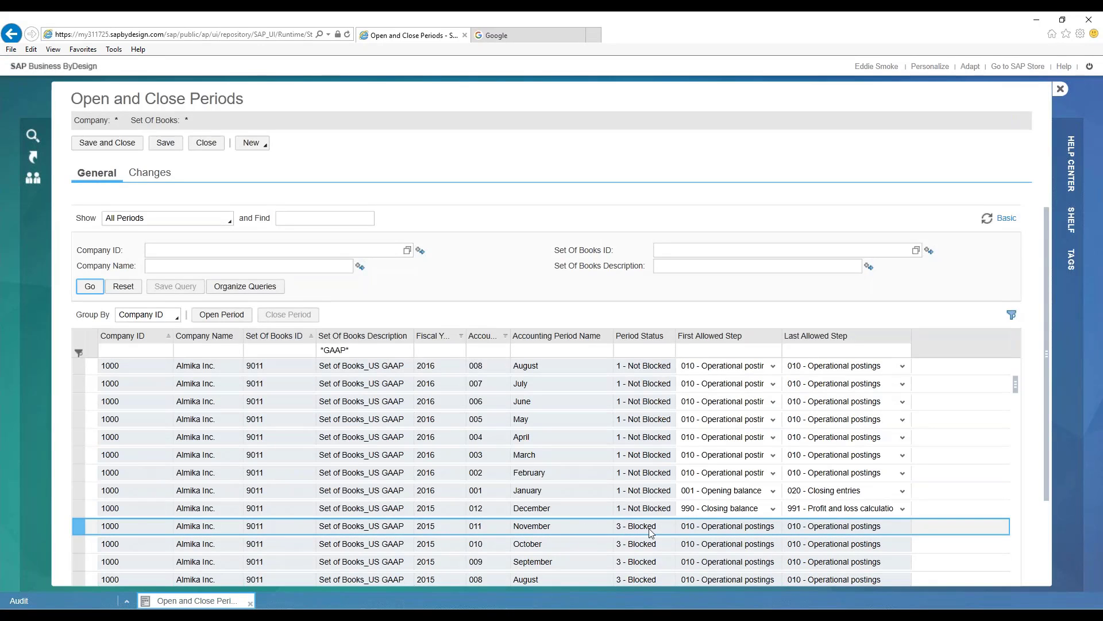
{"action": "left_click", "coordinate": [594, 524]}
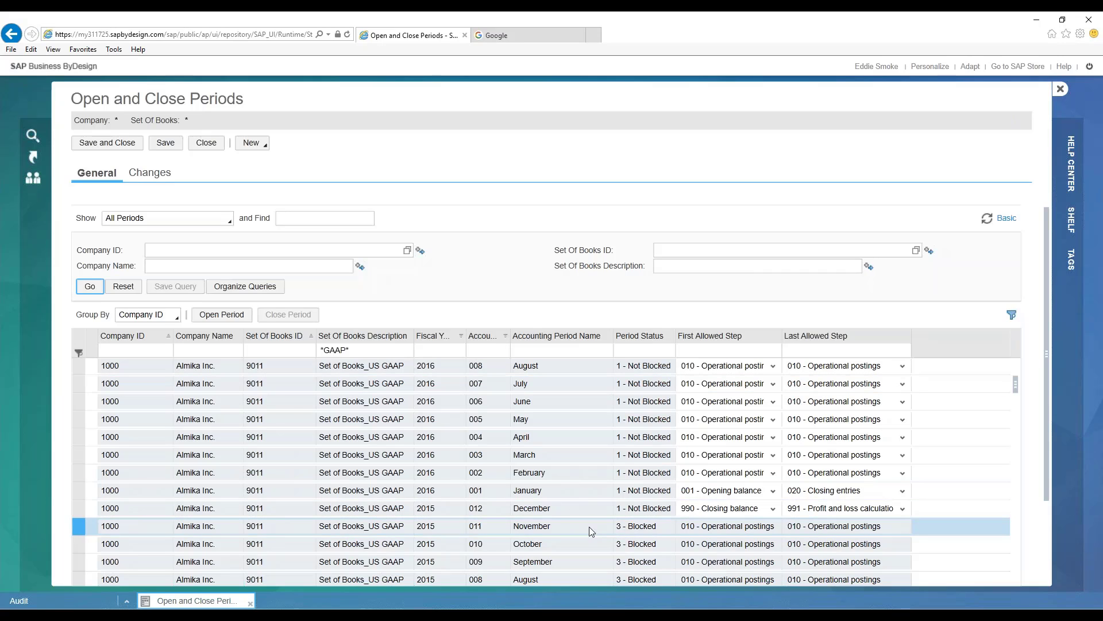
{"action": "left_click", "coordinate": [220, 317]}
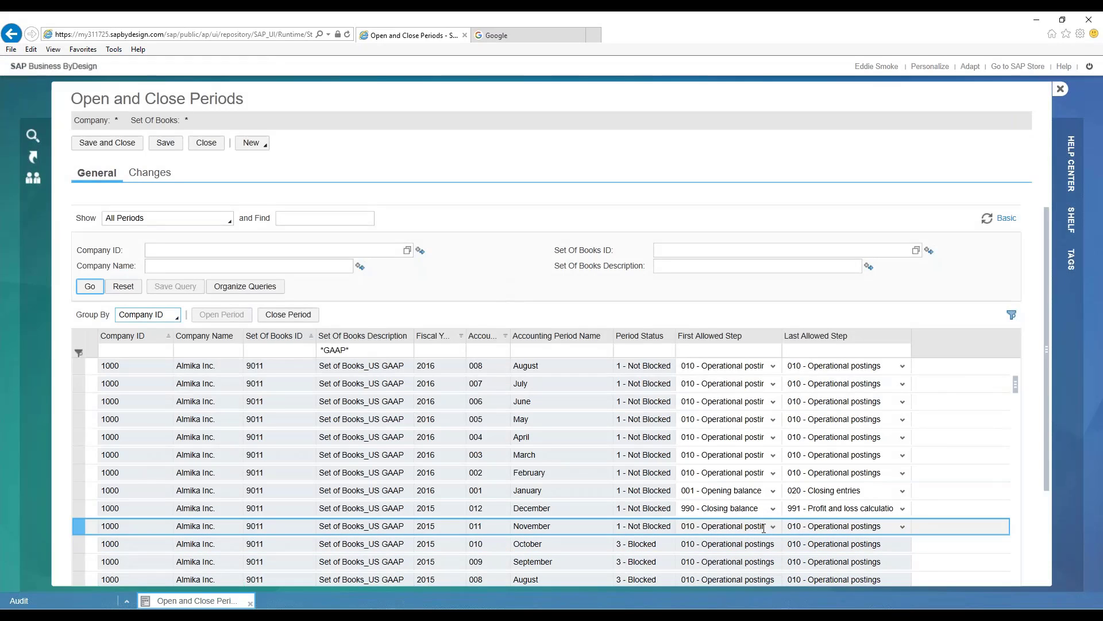
- Widen the First Allowed Step column and review November 2015's allowed steps and the options available for its last allowed step
{"action": "left_click_drag", "start_coordinate": [782, 336], "coordinate": [799, 336]}
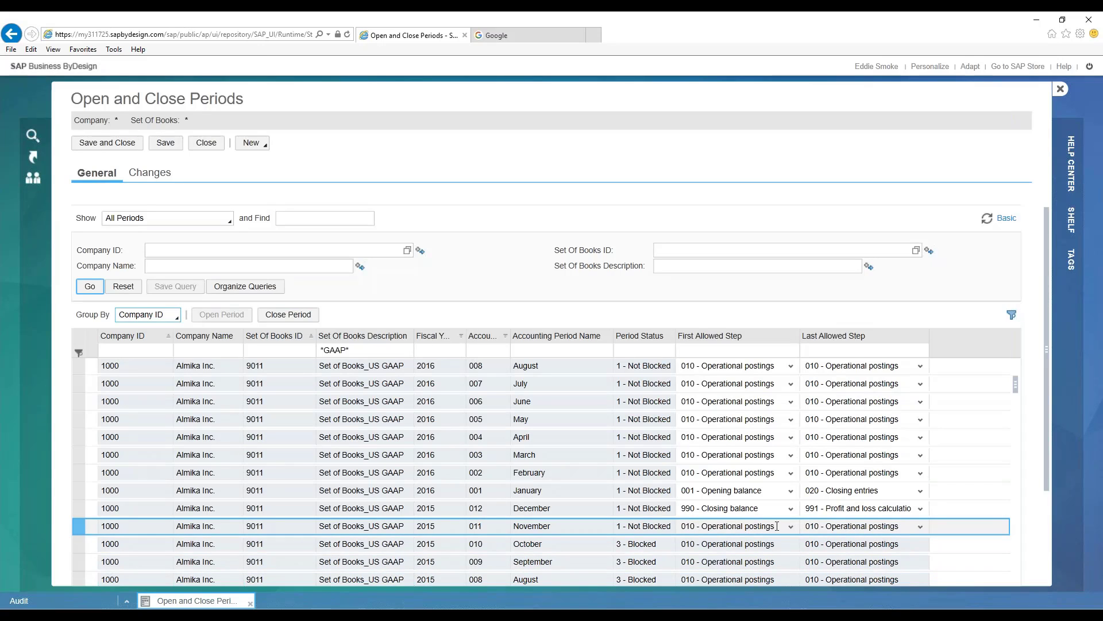
{"action": "left_click", "coordinate": [777, 526]}
{"action": "left_click", "coordinate": [778, 526]}
{"action": "left_click", "coordinate": [860, 528]}
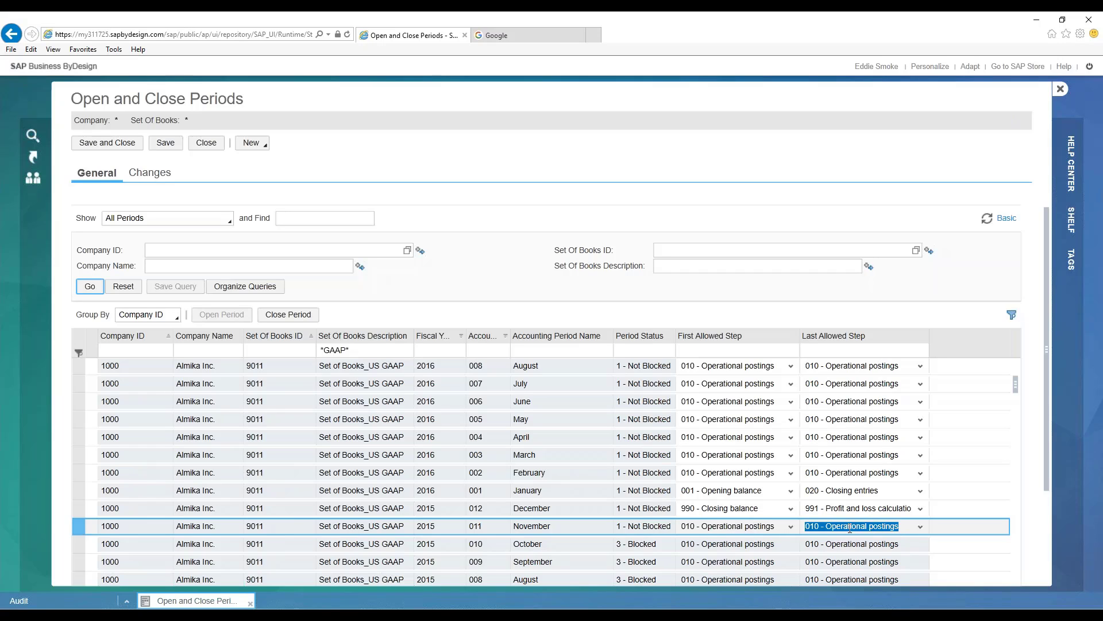
{"action": "left_click", "coordinate": [901, 529]}
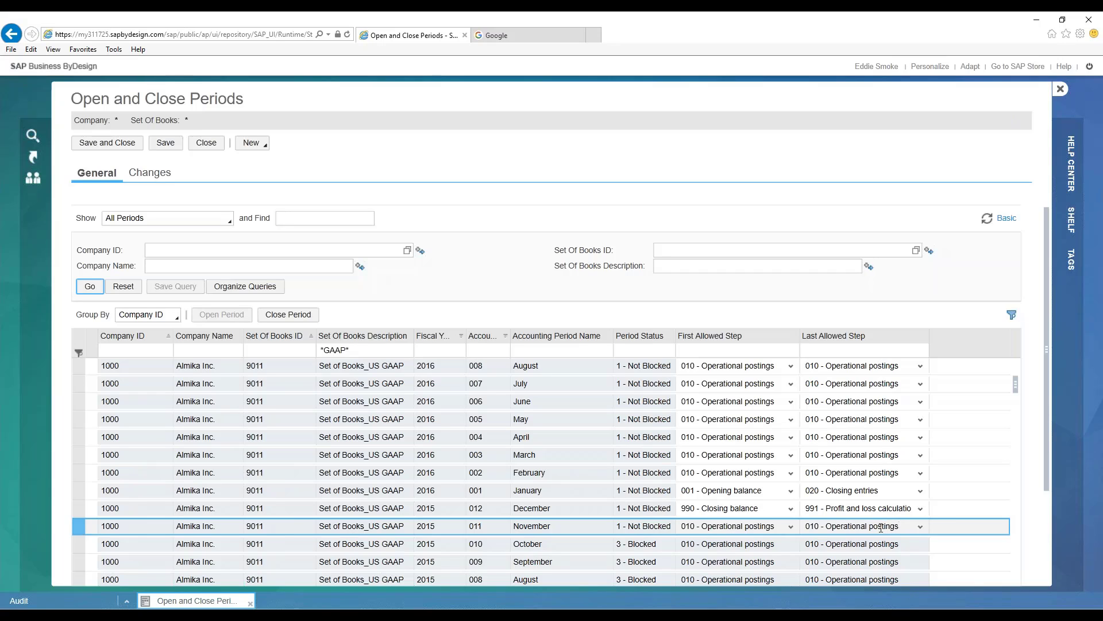
{"action": "left_click", "coordinate": [920, 528]}
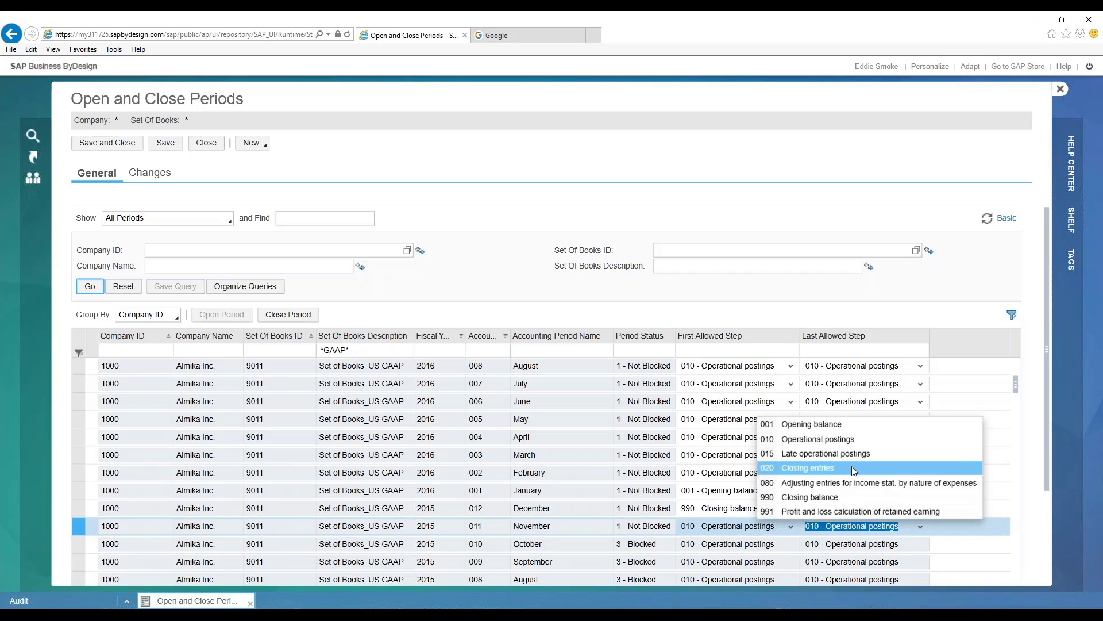
{"action": "left_click", "coordinate": [722, 315]}
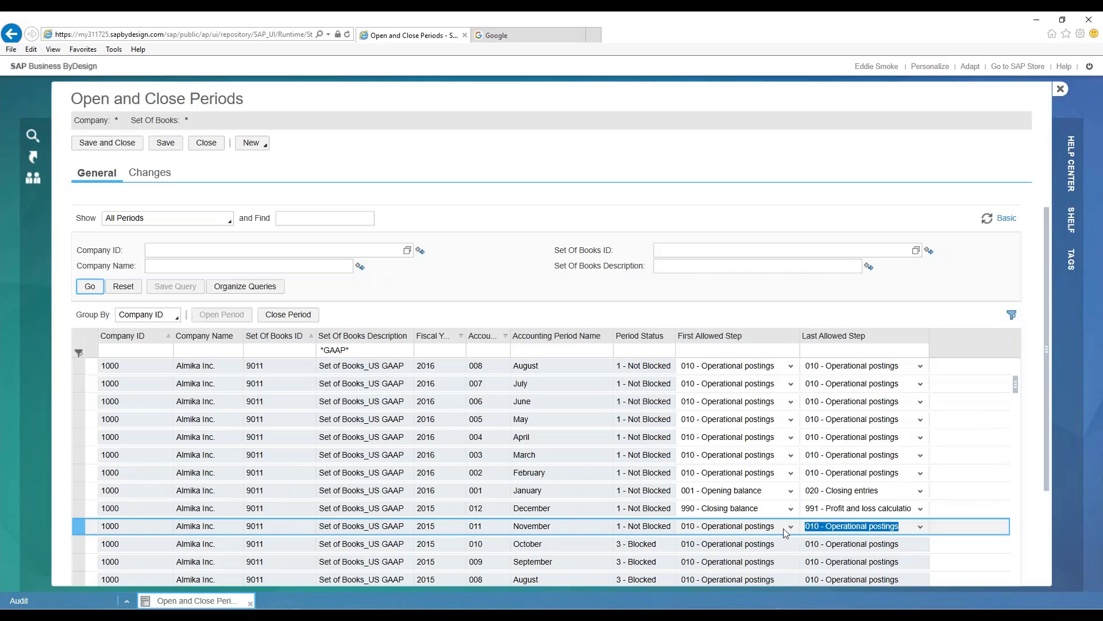
{"action": "left_click", "coordinate": [908, 526]}
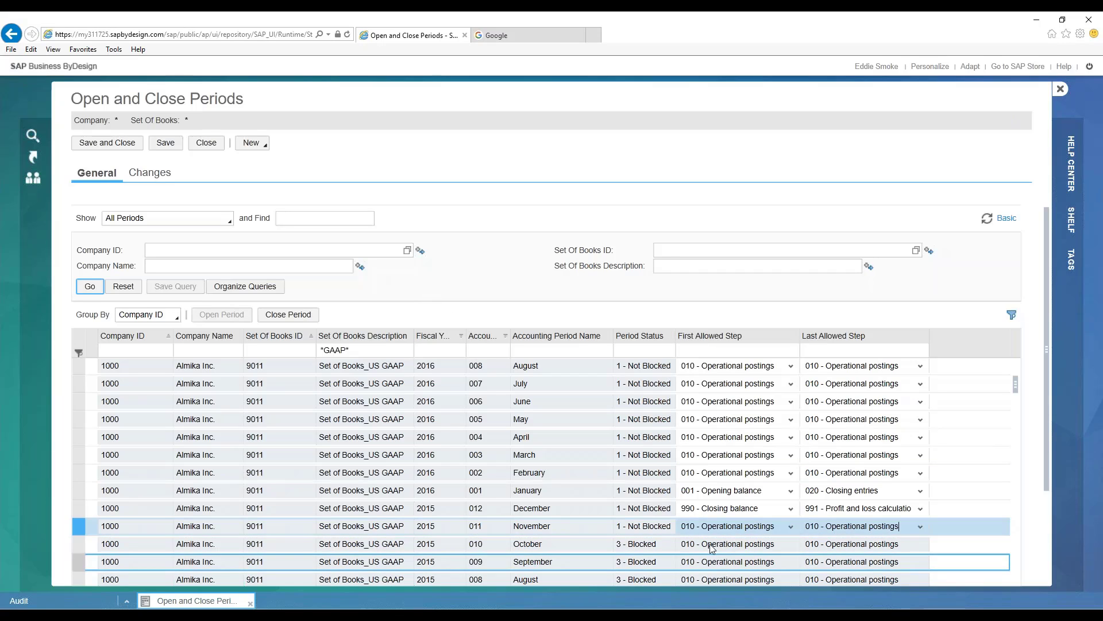
- Save the November 2015 period change and close the Open and Close Periods task
{"action": "left_click", "coordinate": [570, 523]}
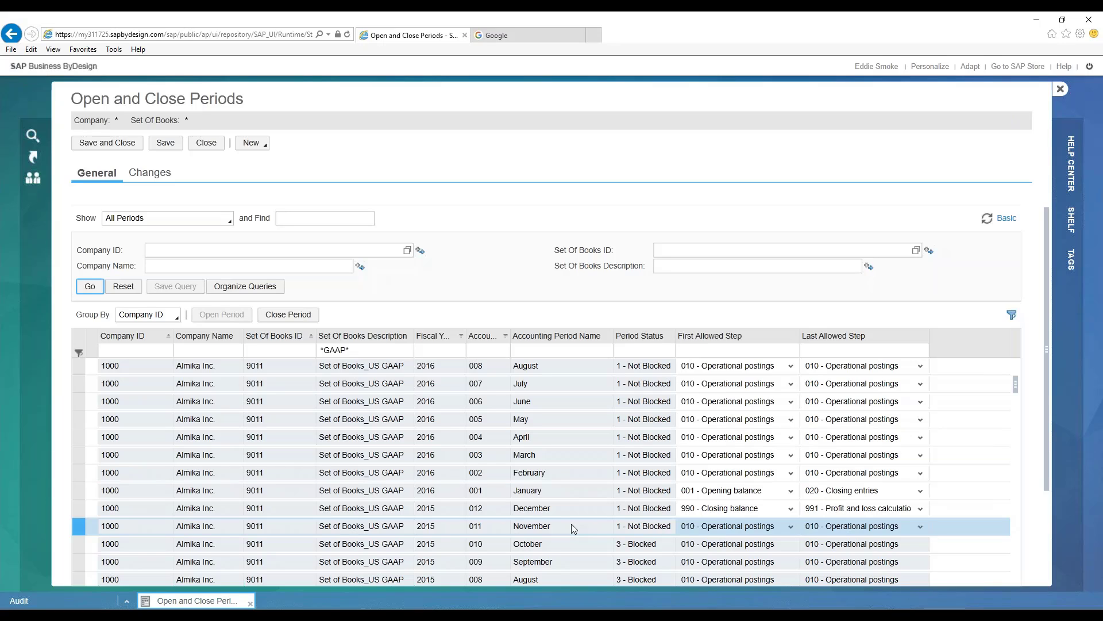
{"action": "left_click", "coordinate": [159, 143]}
{"action": "left_click", "coordinate": [131, 144]}
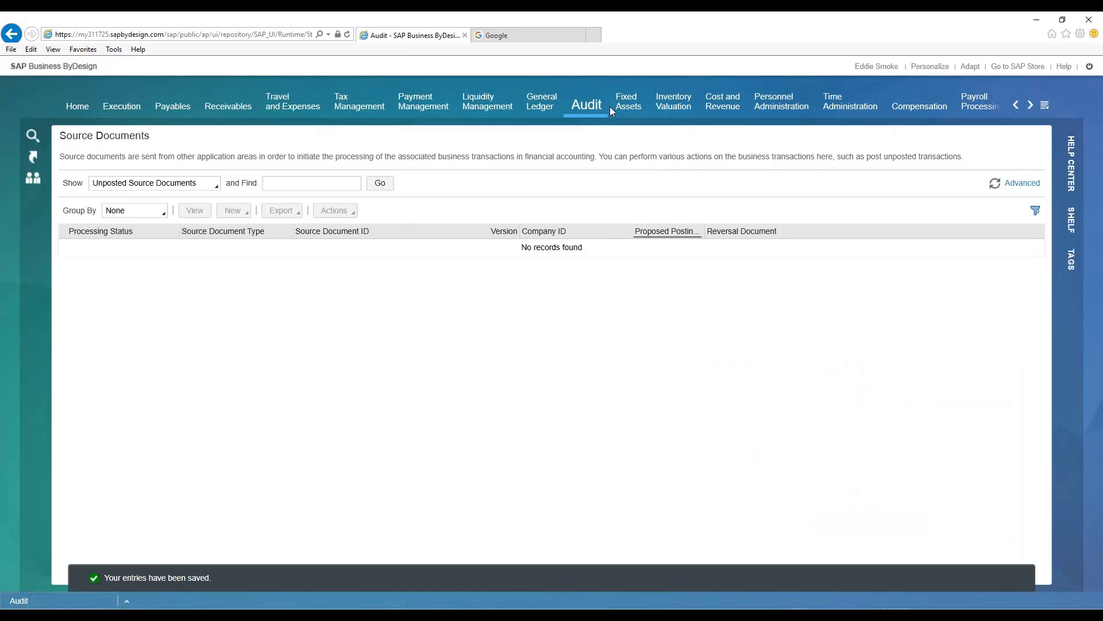
- Go to the Companies master data in the General Ledger work center
{"action": "mouse_move", "coordinate": [538, 102]}
{"action": "mouse_move", "coordinate": [119, 604]}
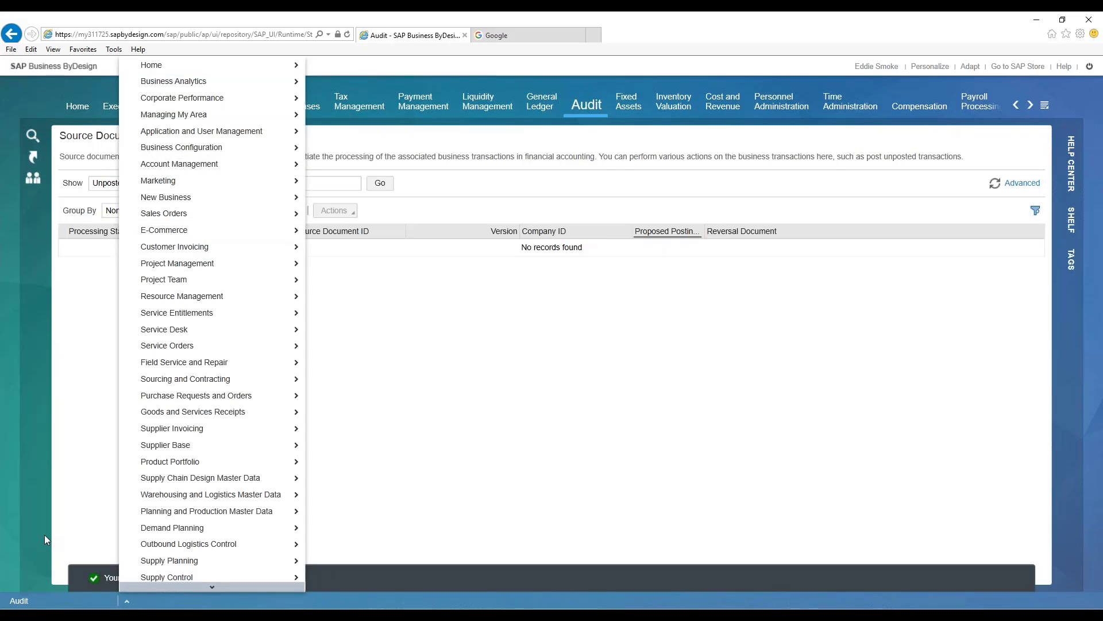
{"action": "left_click", "coordinate": [536, 98]}
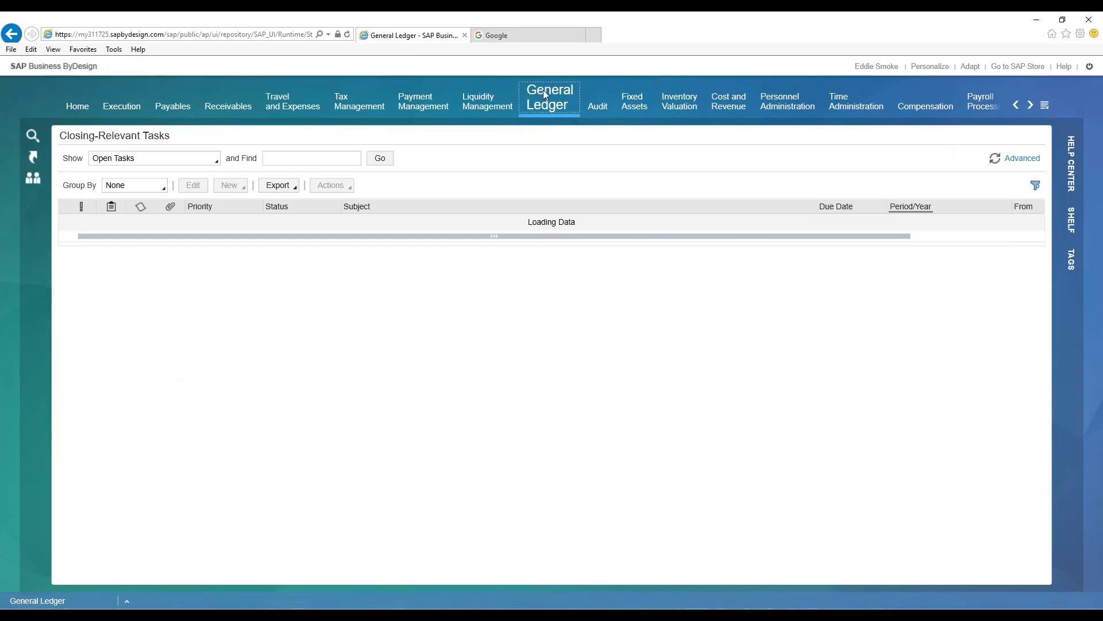
{"action": "mouse_move", "coordinate": [547, 93]}
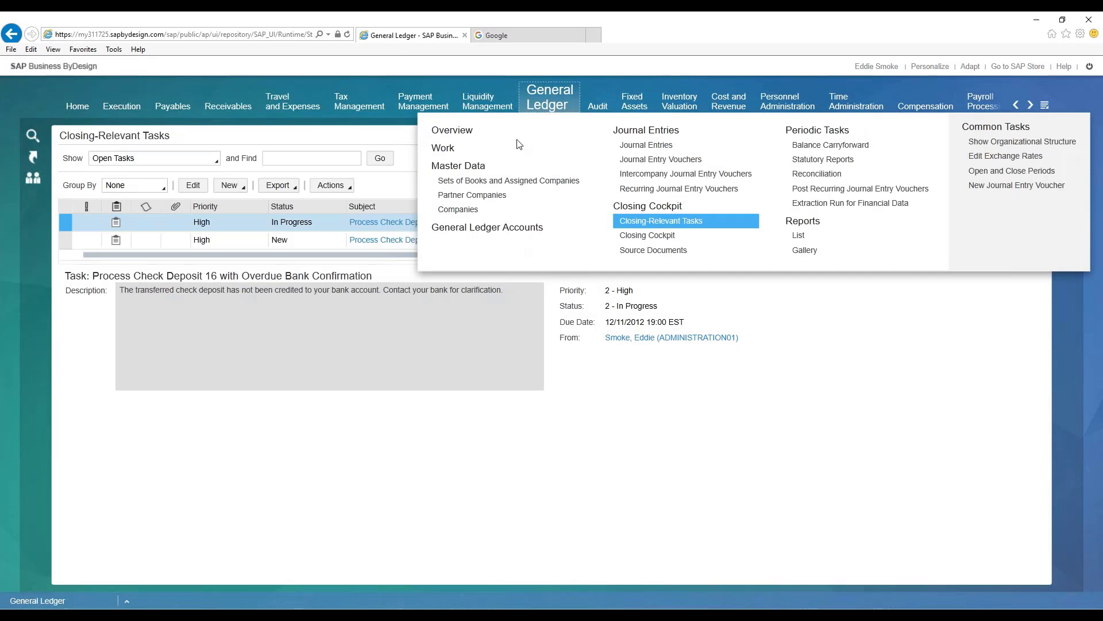
{"action": "left_click", "coordinate": [474, 195]}
{"action": "mouse_move", "coordinate": [538, 103]}
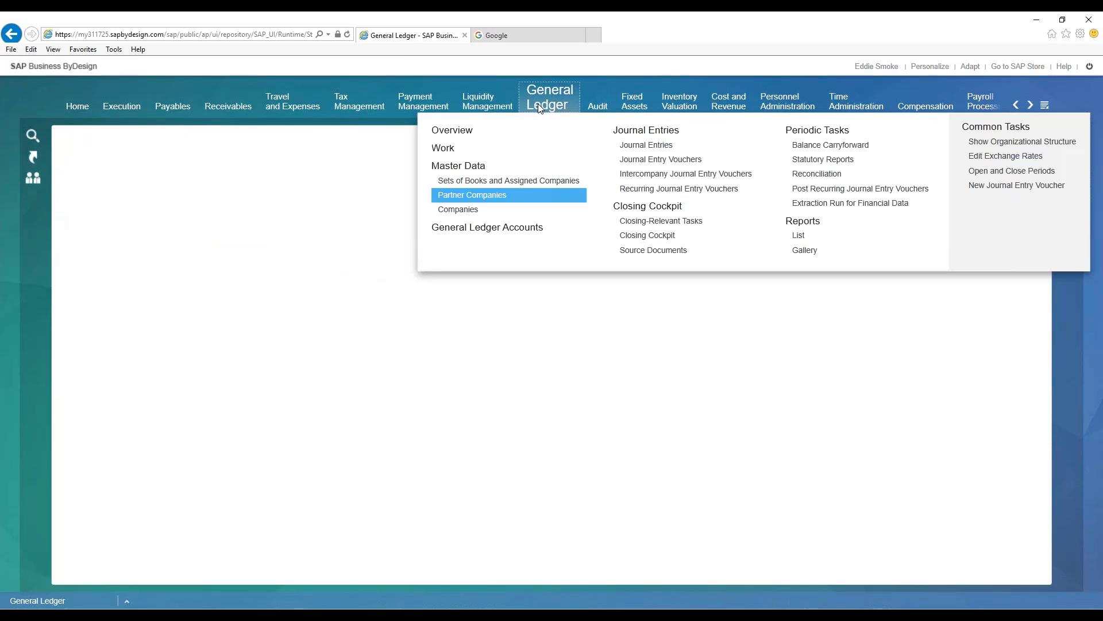
{"action": "left_click", "coordinate": [460, 210]}
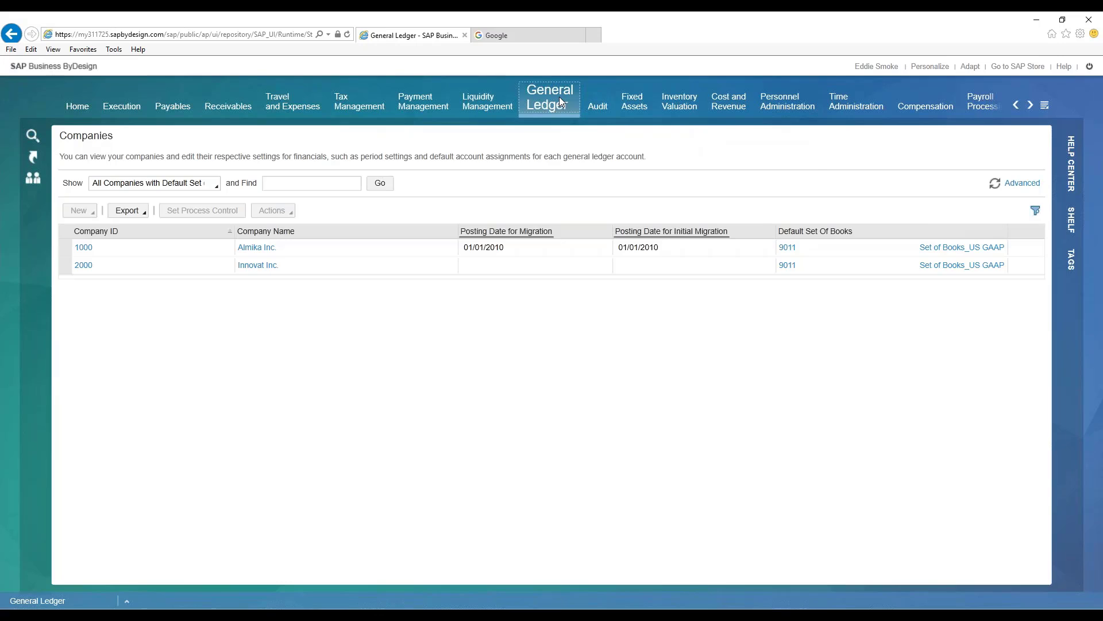
- Open the process control settings for company 1000, Almika Inc
{"action": "mouse_move", "coordinate": [560, 97]}
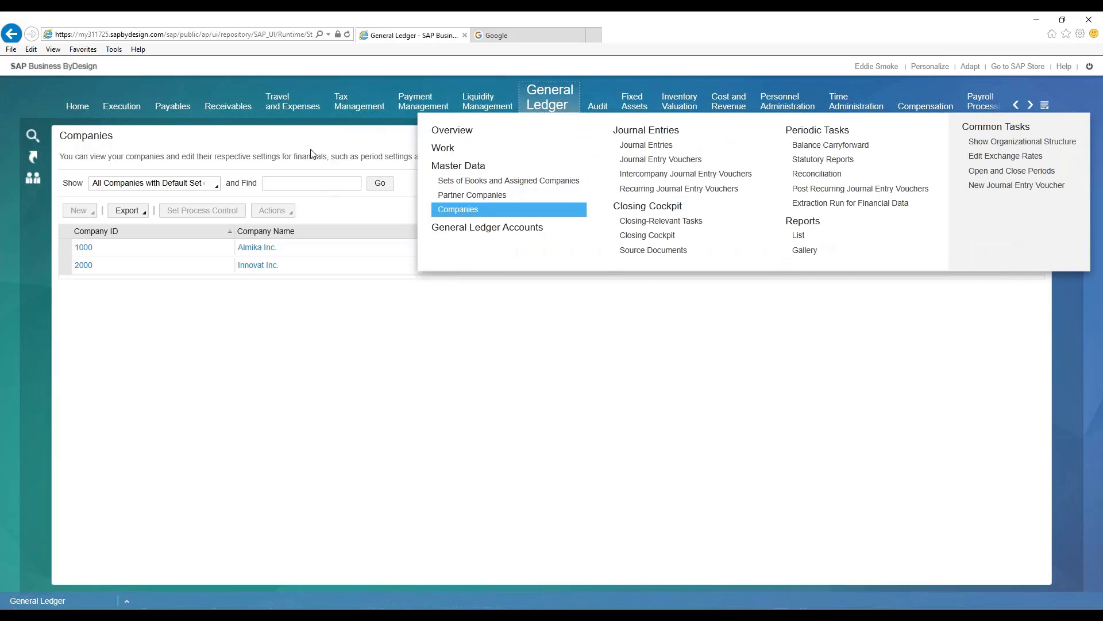
{"action": "left_click", "coordinate": [179, 251]}
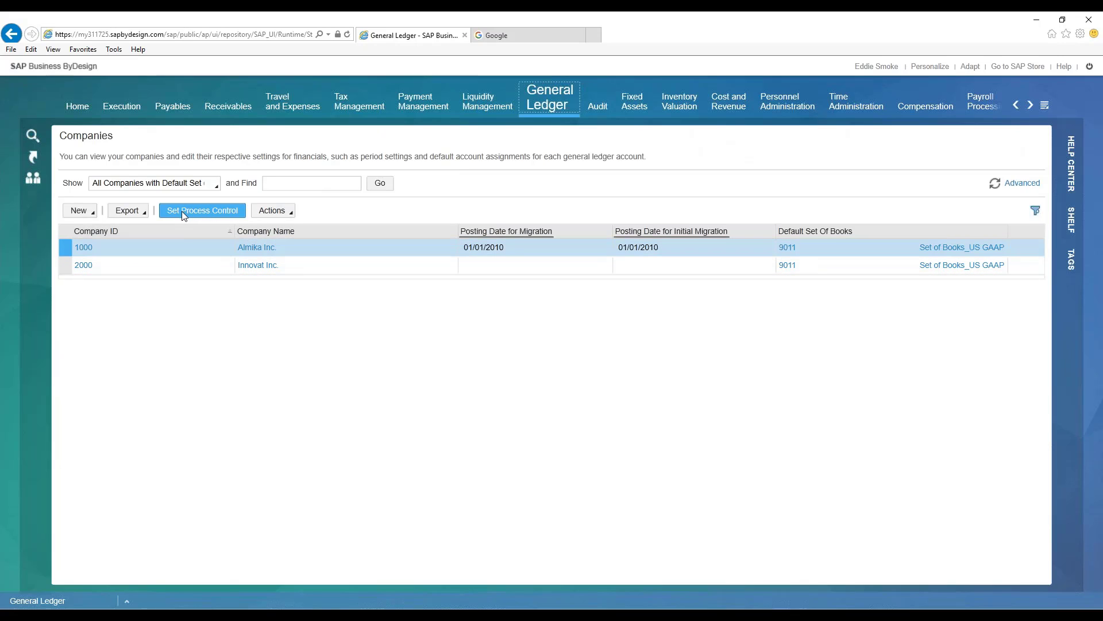
{"action": "left_click", "coordinate": [201, 209]}
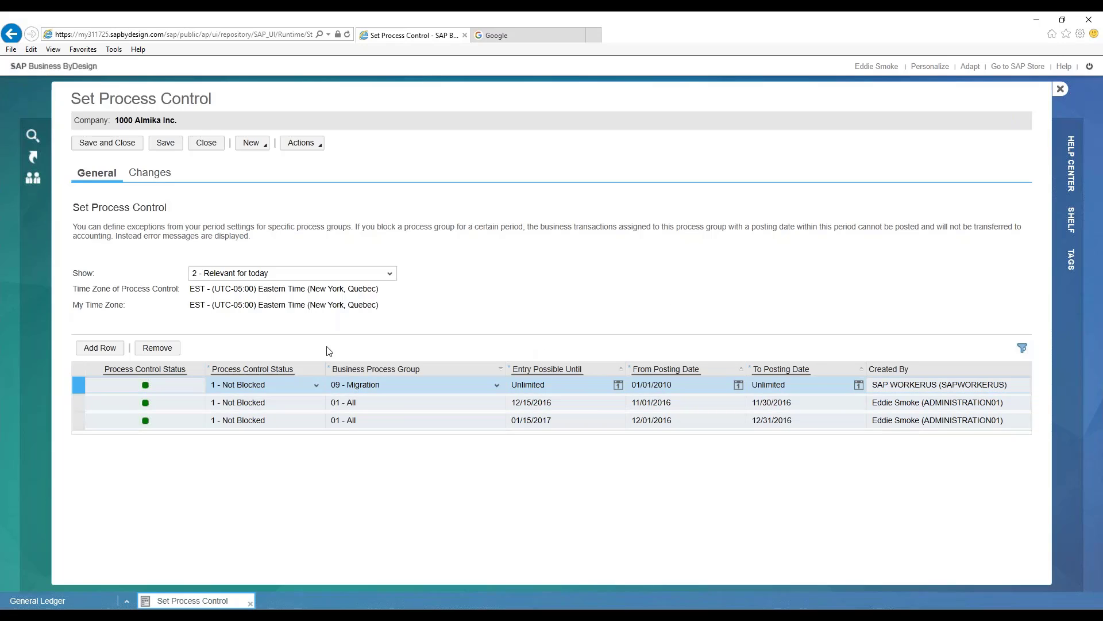
- Add a process control row for company 1000 with the status 1 - Not Blocked
{"action": "left_click", "coordinate": [80, 354]}
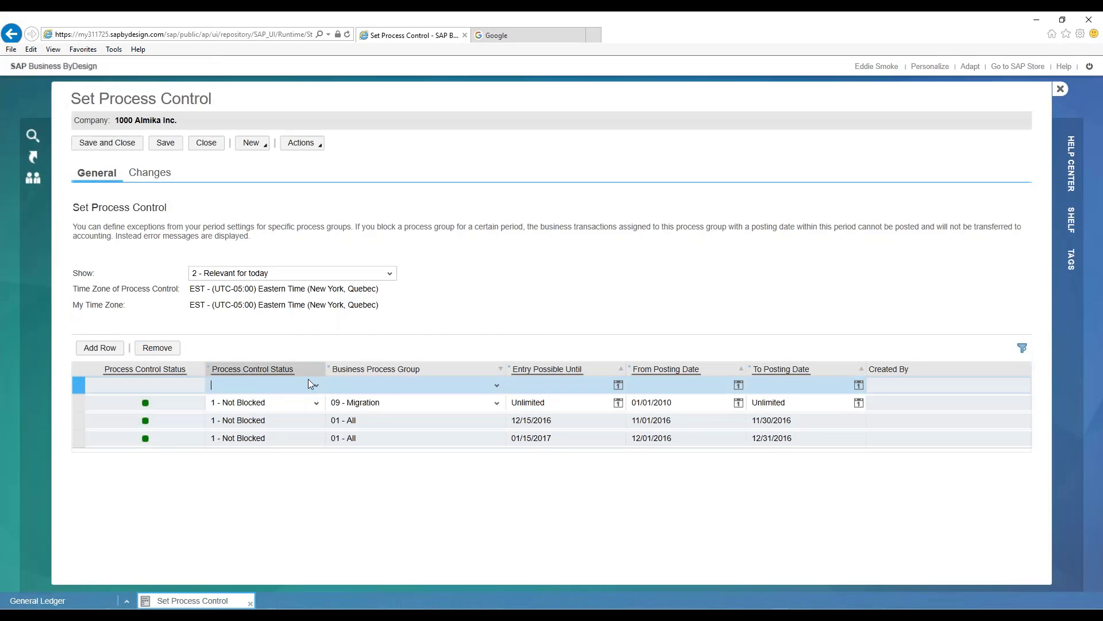
{"action": "left_click", "coordinate": [316, 389]}
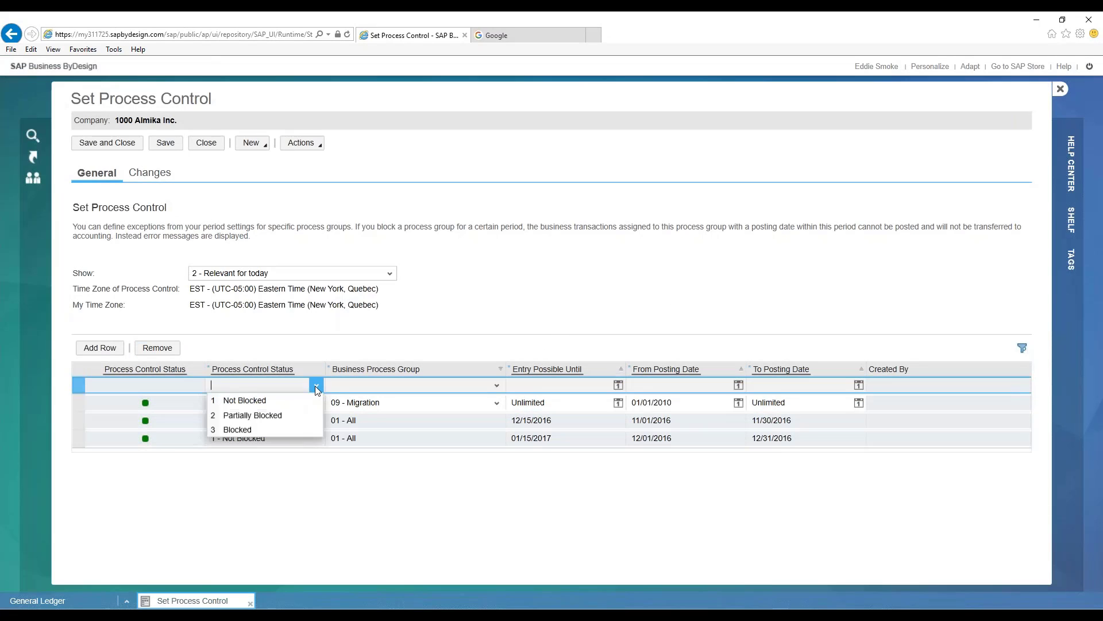
{"action": "left_click", "coordinate": [255, 402]}
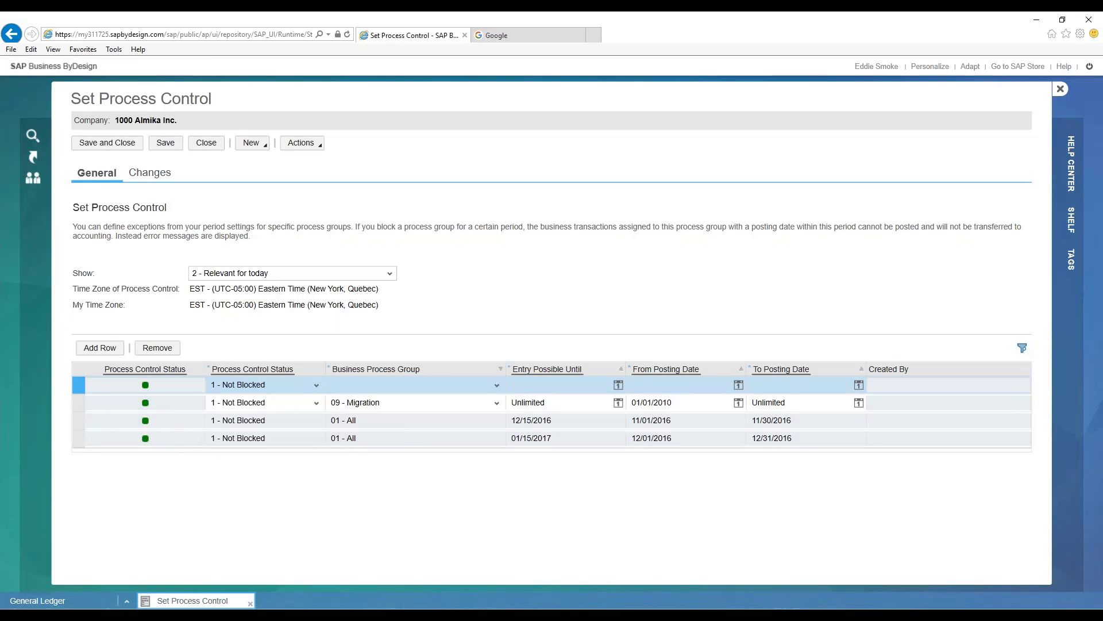
- Review the available business process groups and assign 01 - All to the new process control row
{"action": "left_click", "coordinate": [495, 385]}
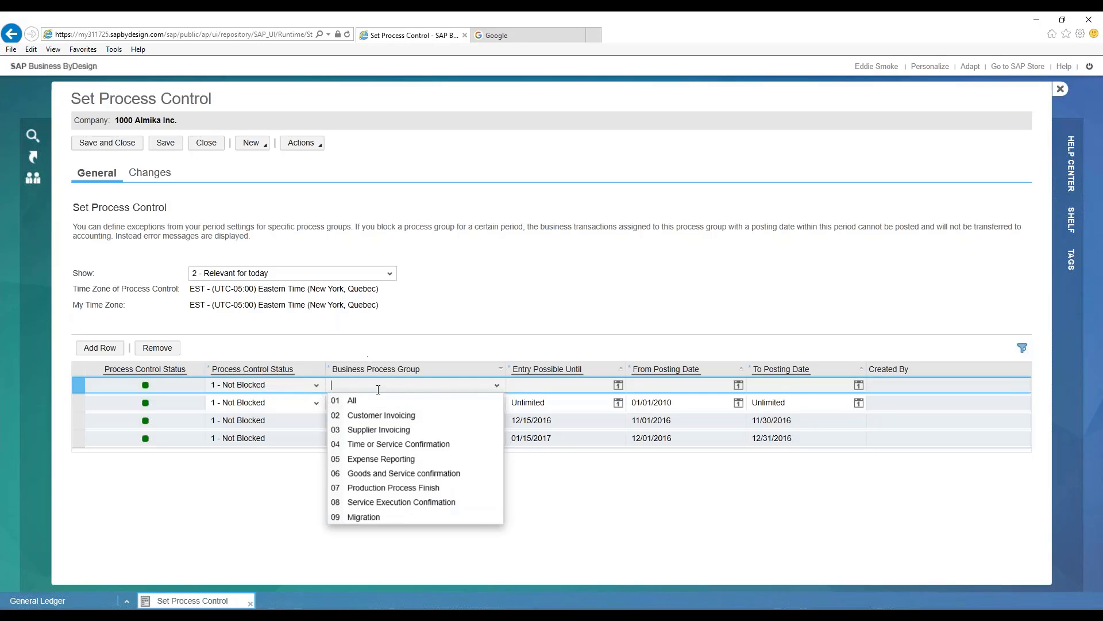
{"action": "left_click", "coordinate": [402, 345]}
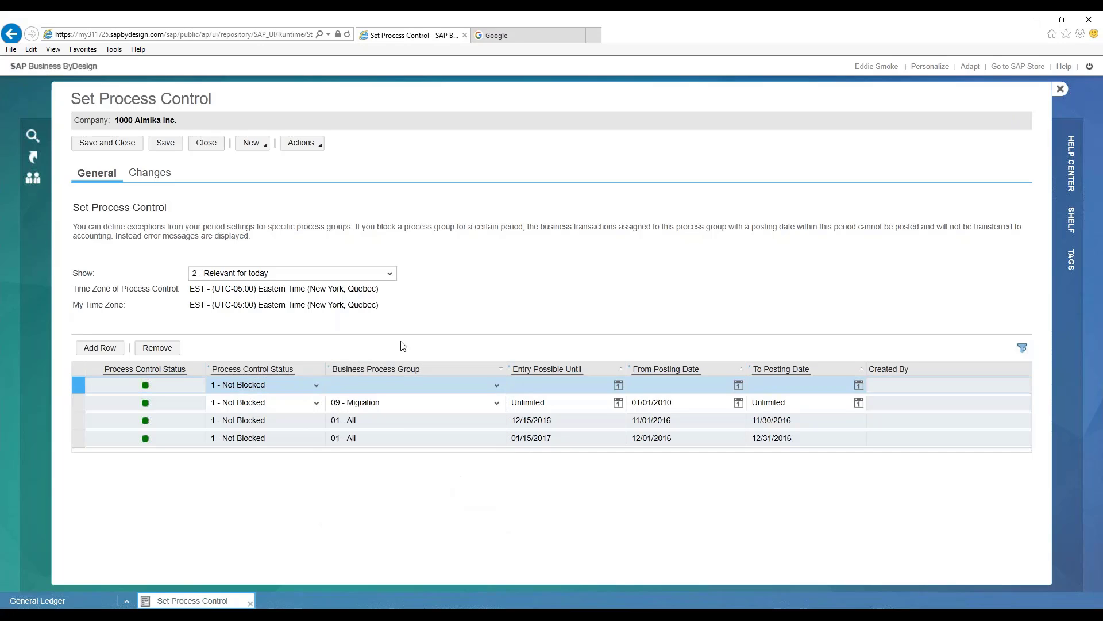
{"action": "left_click", "coordinate": [316, 385]}
{"action": "left_click", "coordinate": [470, 328]}
{"action": "left_click", "coordinate": [495, 385]}
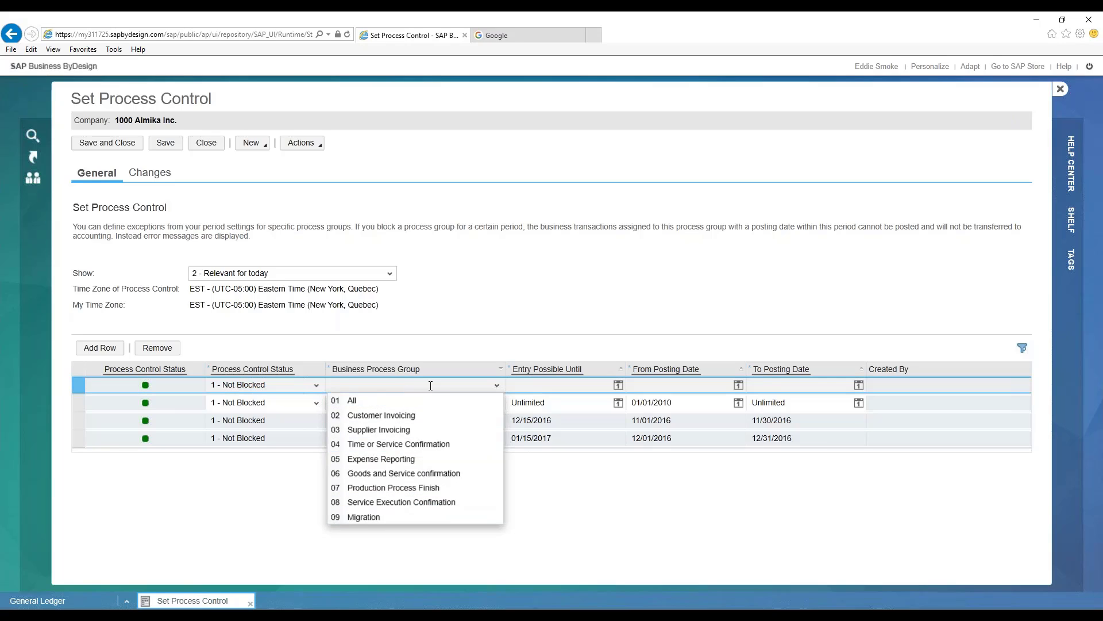
{"action": "left_click", "coordinate": [467, 328]}
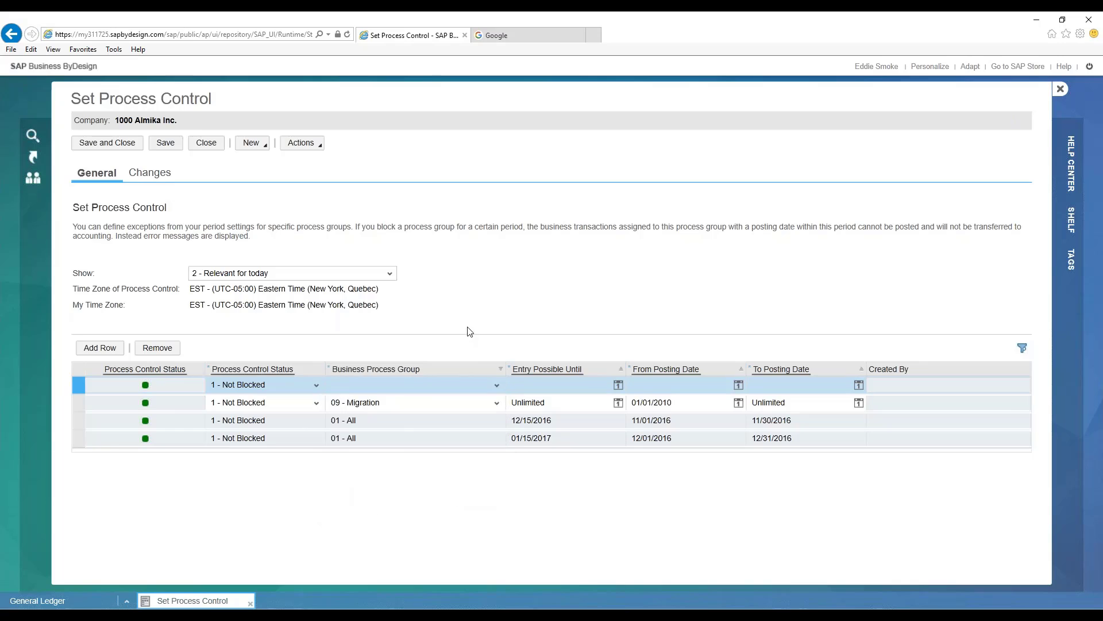
{"action": "left_click", "coordinate": [496, 385]}
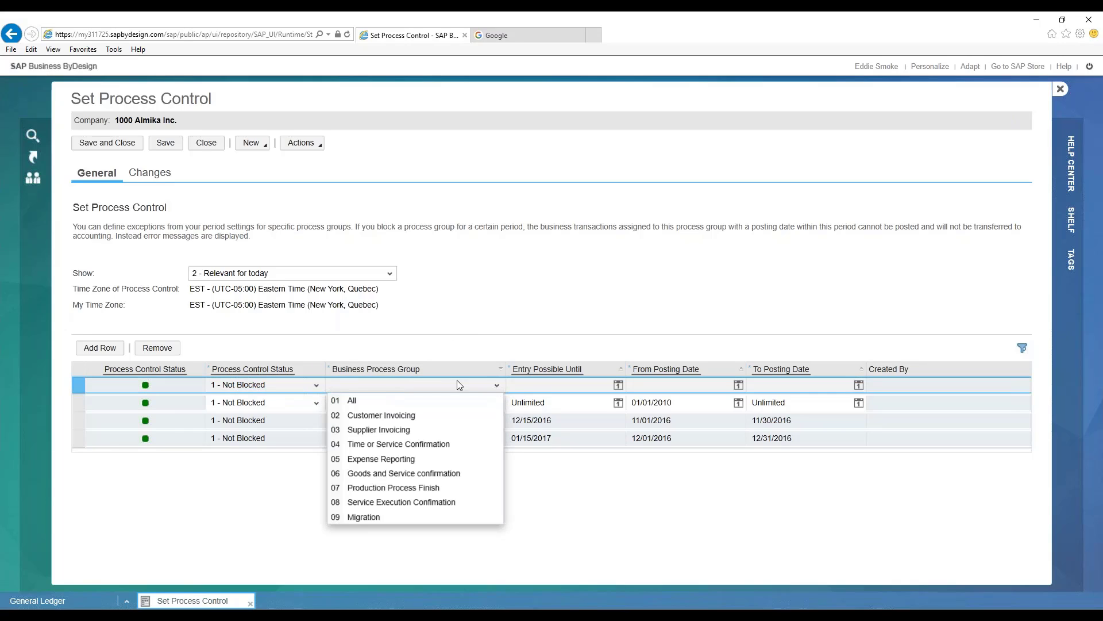
{"action": "left_click", "coordinate": [431, 402]}
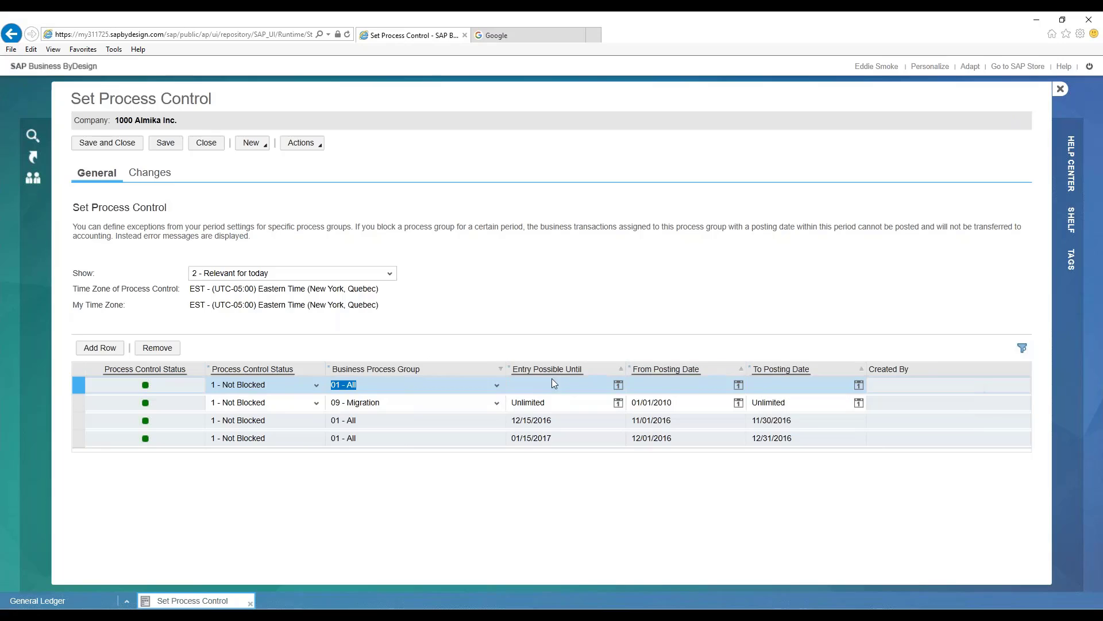
- Go through the new row's entry and posting date fields, leaving them empty, and close Set Process Control without saving
{"action": "left_click", "coordinate": [614, 386]}
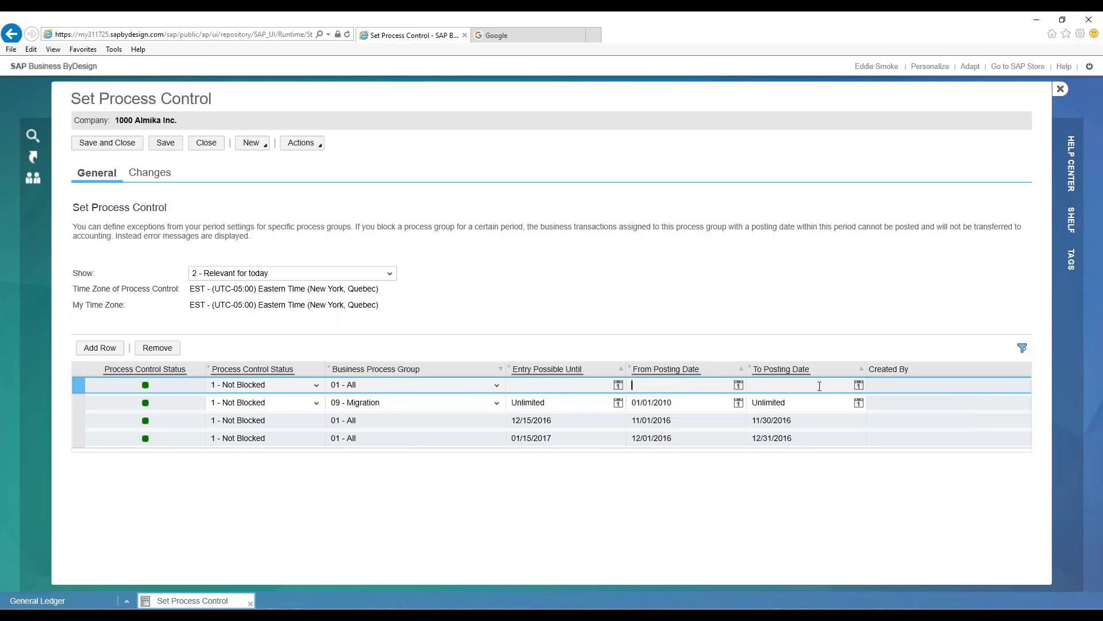
{"action": "left_click", "coordinate": [766, 388]}
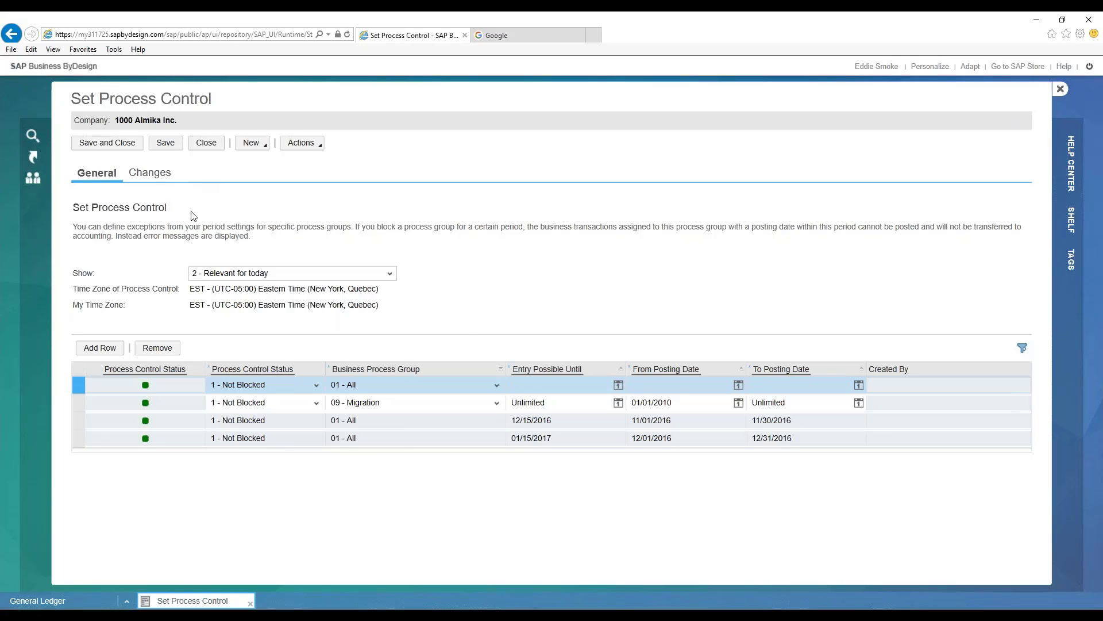
{"action": "left_click", "coordinate": [206, 143]}
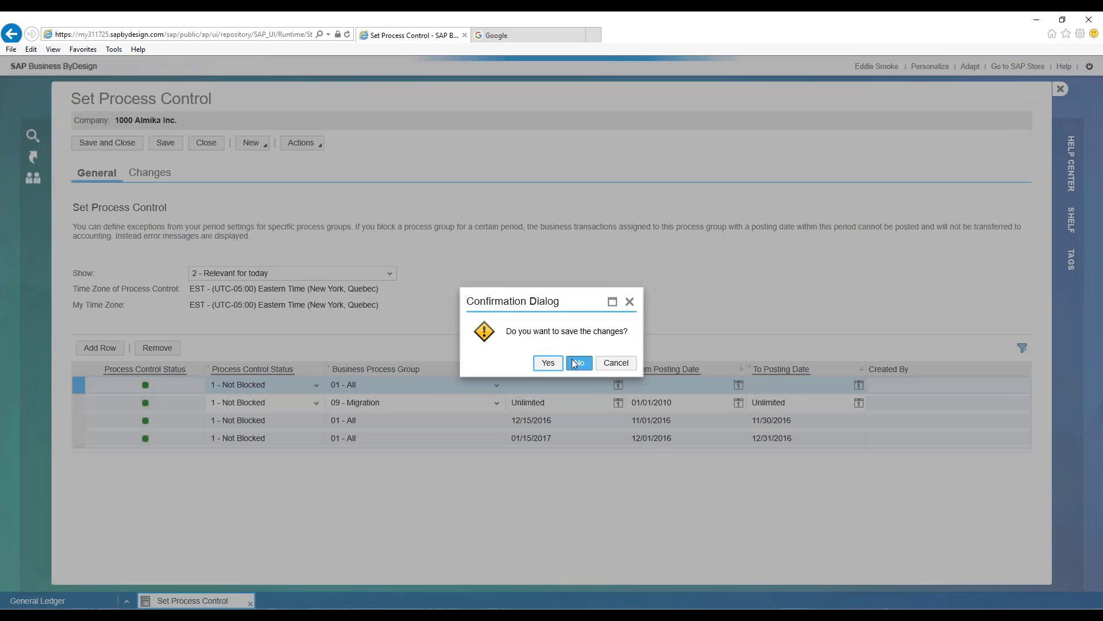
{"action": "left_click", "coordinate": [571, 359]}
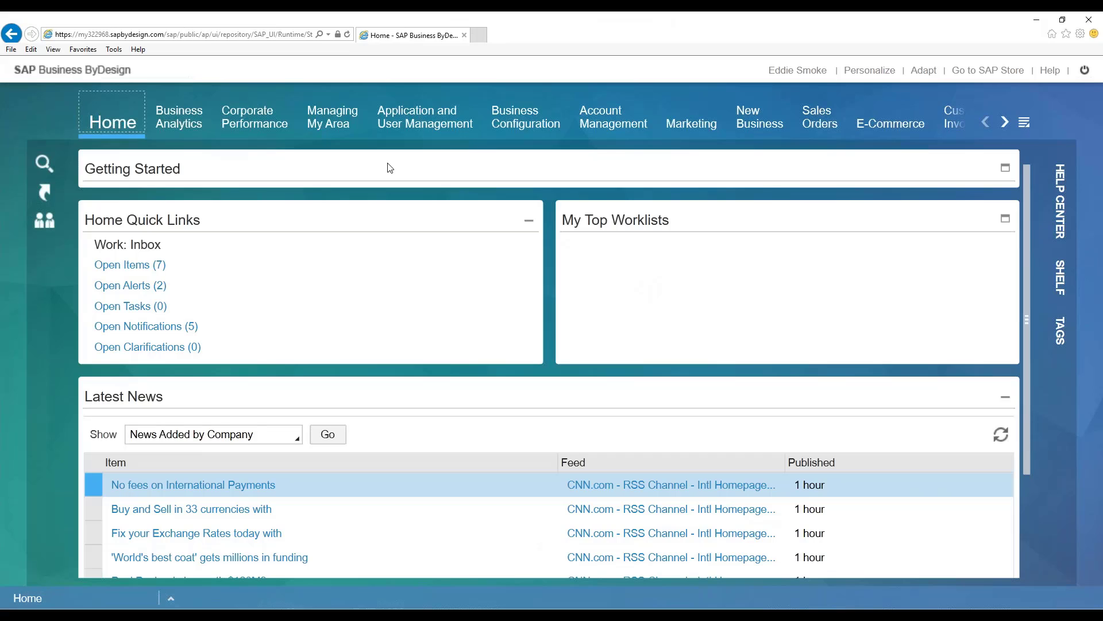
- Go to the General Ledger source documents in the Audit work center
{"action": "left_click", "coordinate": [1024, 124]}
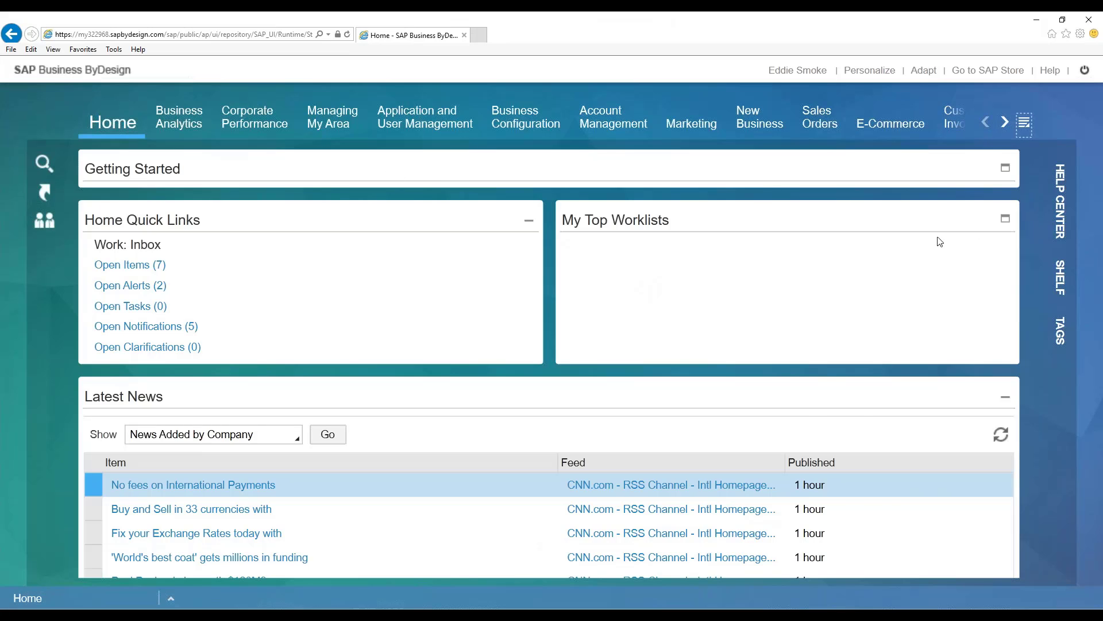
{"action": "scroll", "coordinate": [952, 281], "scroll_direction": "down", "scroll_amount": 6}
{"action": "scroll", "coordinate": [959, 279], "scroll_direction": "down", "scroll_amount": 10}
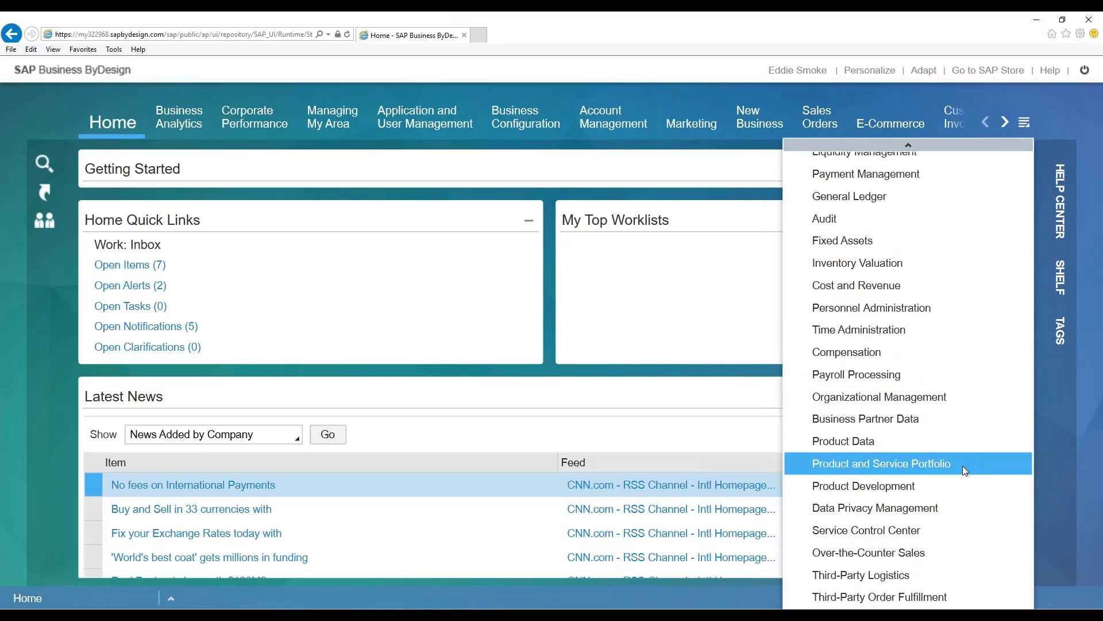
{"action": "scroll", "coordinate": [862, 345], "scroll_direction": "up", "scroll_amount": 3}
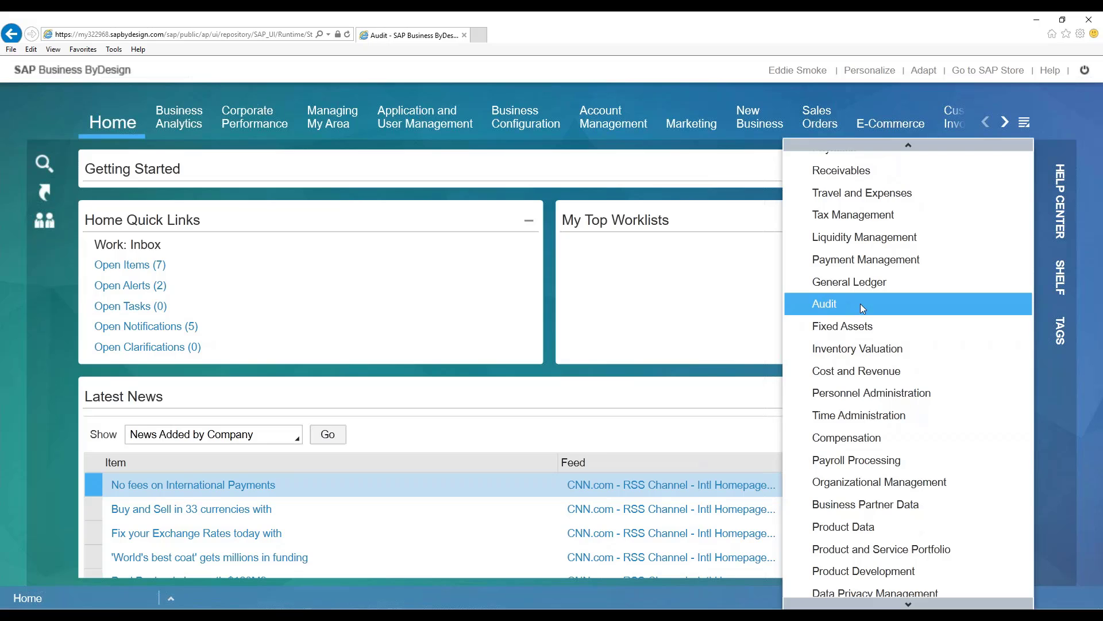
{"action": "left_click", "coordinate": [860, 304]}
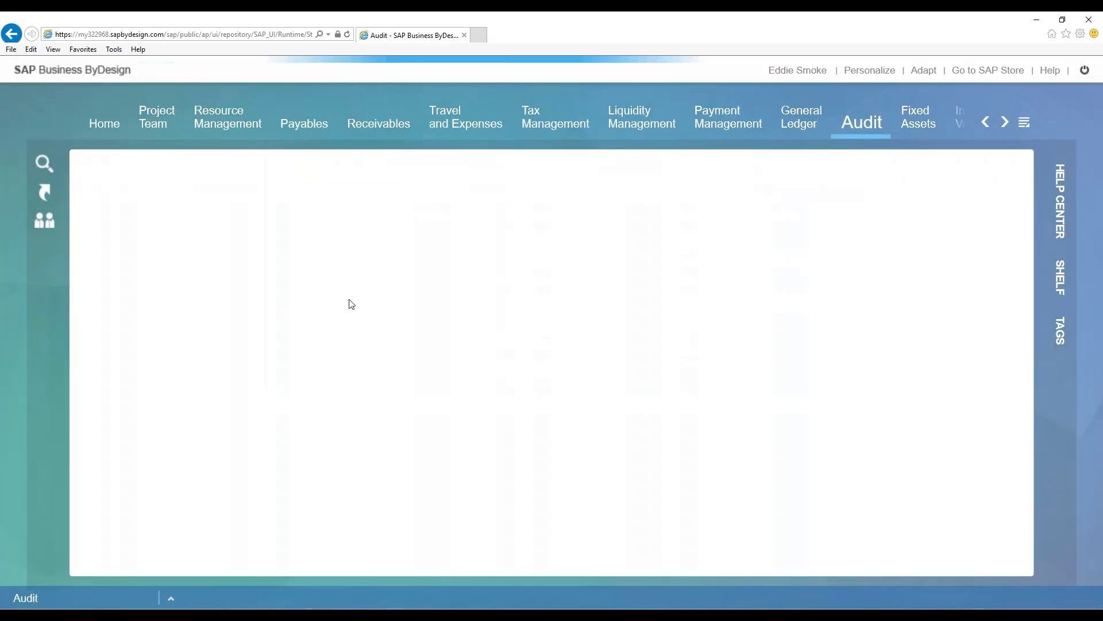
{"action": "left_click", "coordinate": [869, 123]}
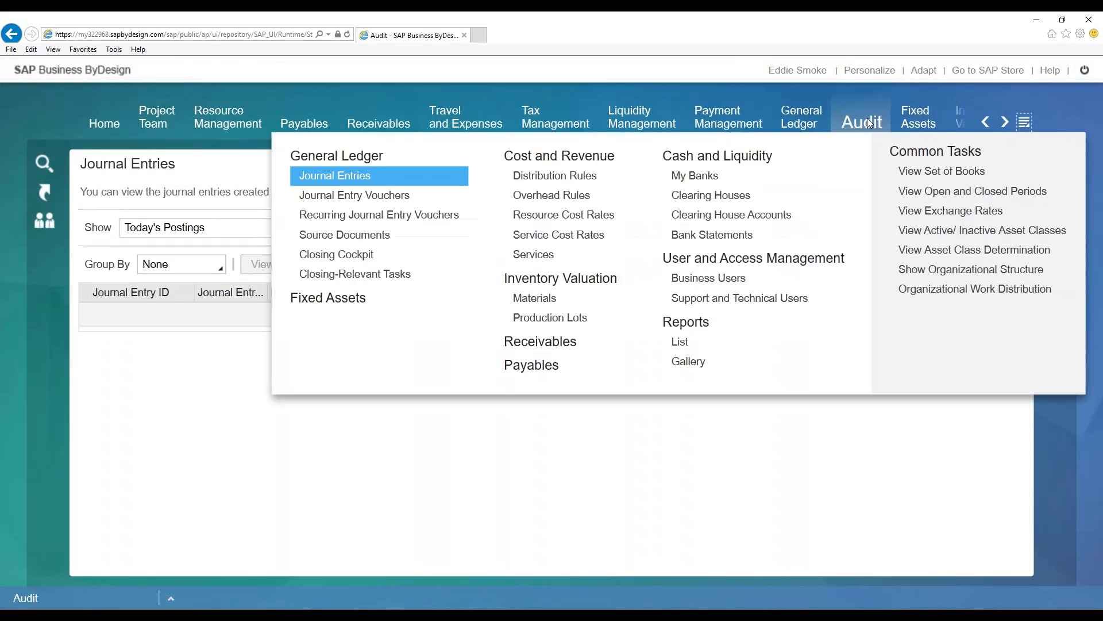
{"action": "left_click", "coordinate": [467, 235]}
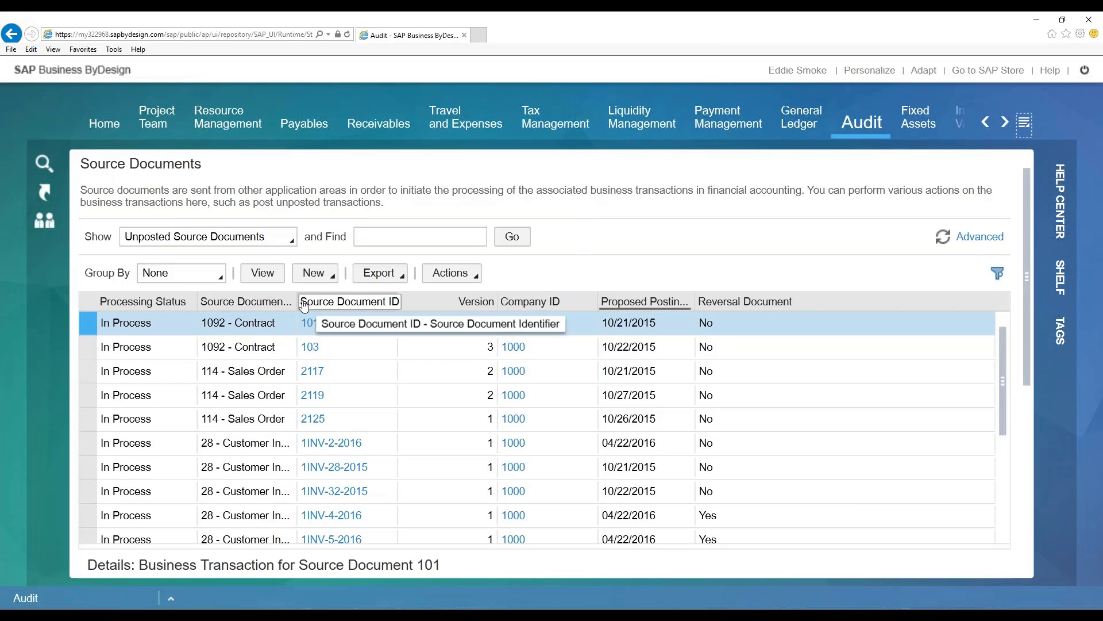
- Widen the Source Document Type column to show full names and examine the types of unposted source documents
{"action": "left_click_drag", "start_coordinate": [299, 305], "coordinate": [508, 302]}
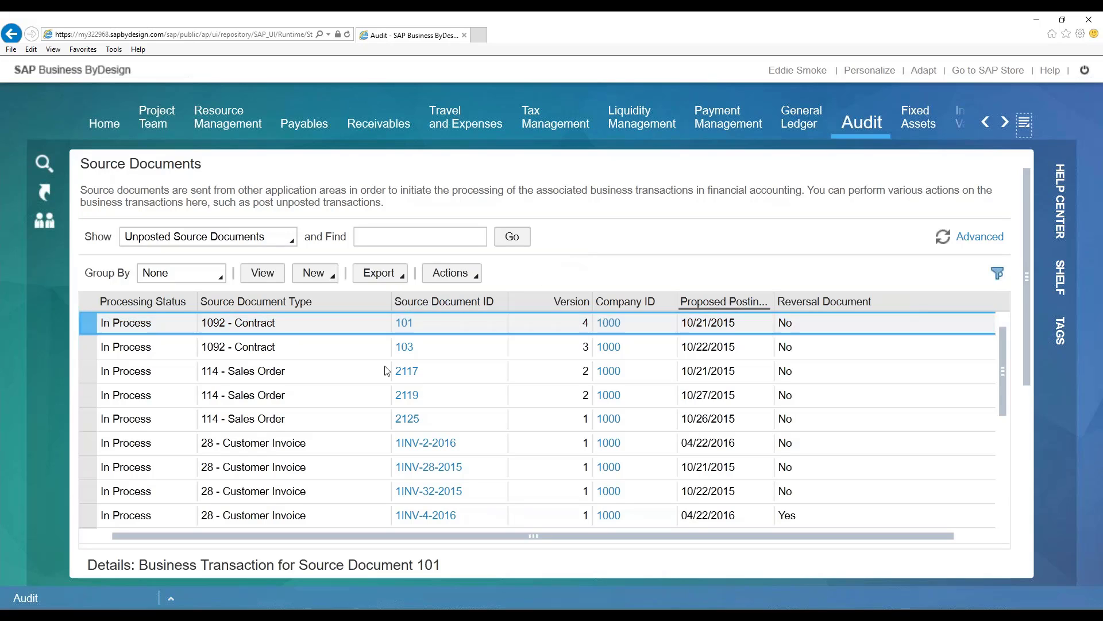
{"action": "scroll", "coordinate": [373, 444], "scroll_direction": "down", "scroll_amount": 1}
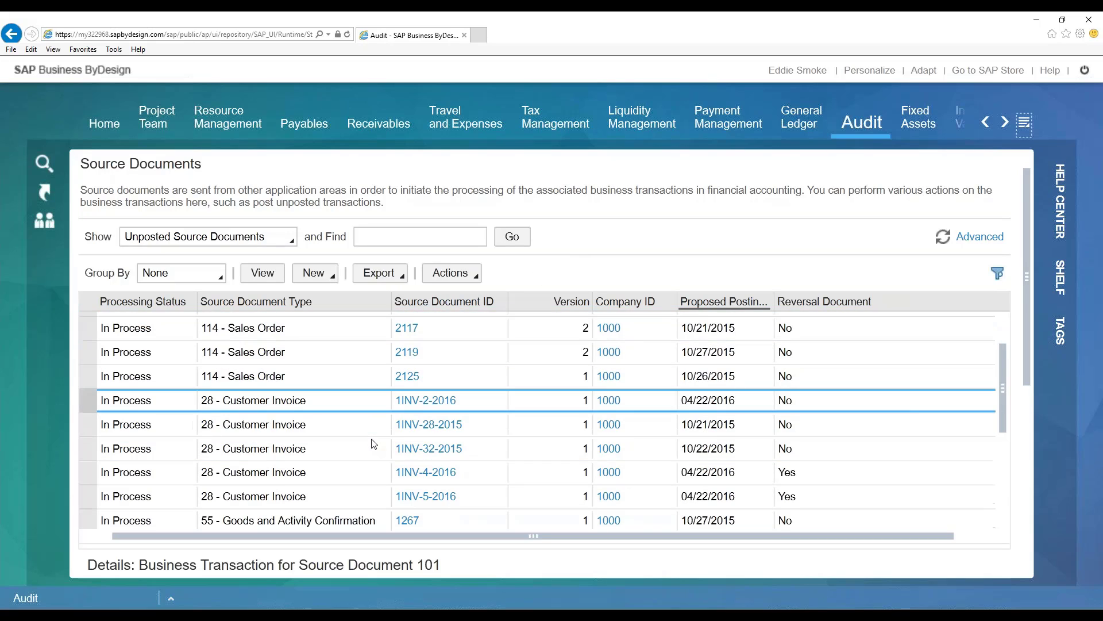
{"action": "scroll", "coordinate": [382, 399], "scroll_direction": "up", "scroll_amount": 1}
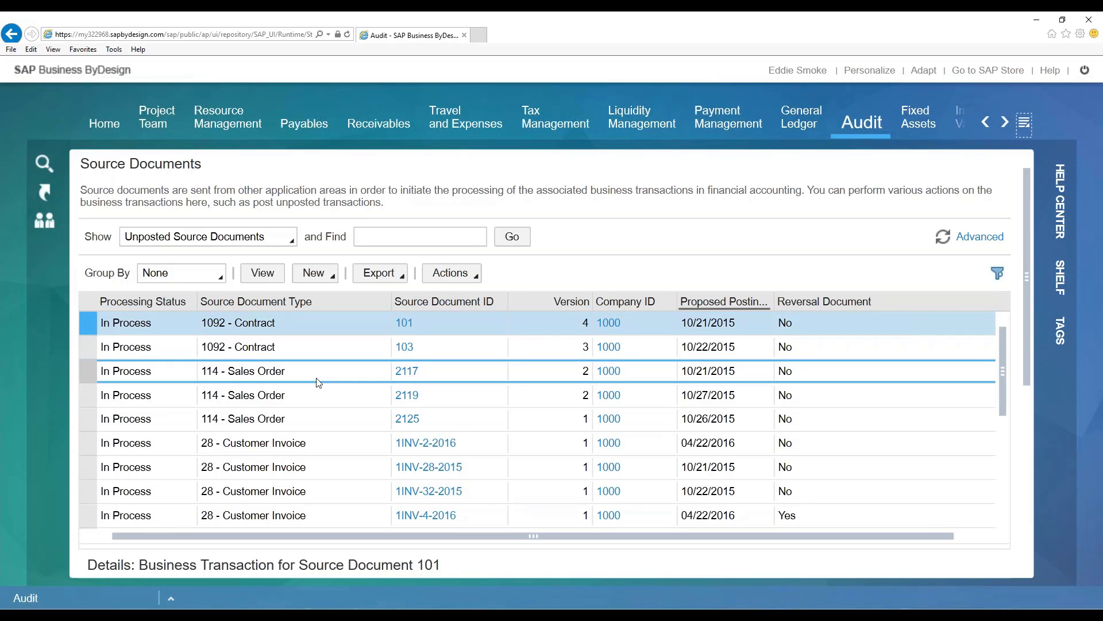
{"action": "scroll", "coordinate": [320, 405], "scroll_direction": "down", "scroll_amount": 3}
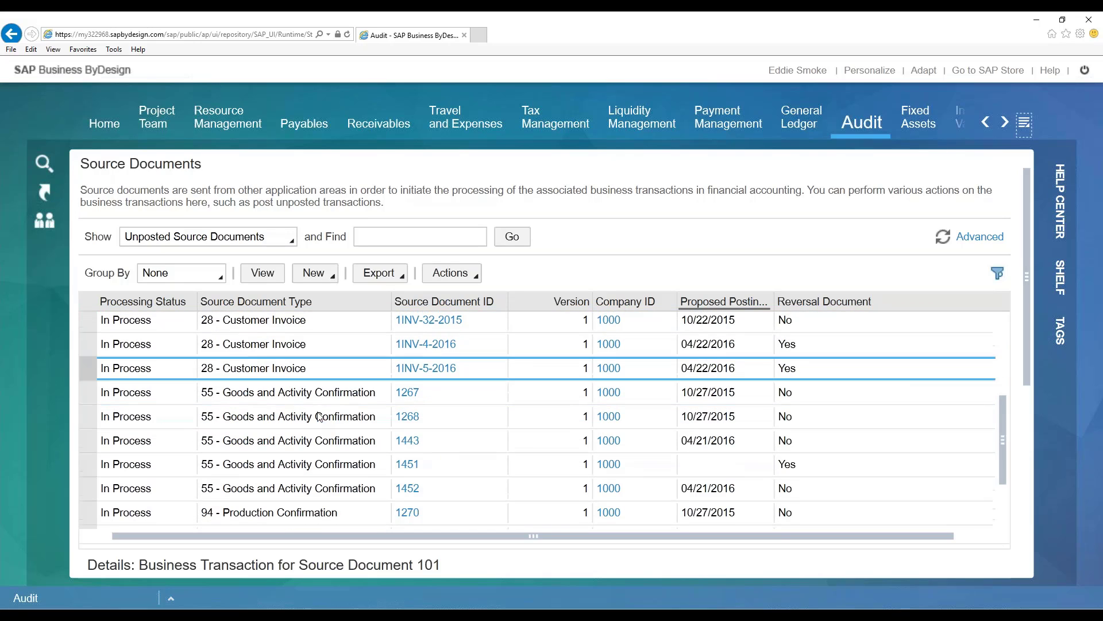
{"action": "scroll", "coordinate": [320, 416], "scroll_direction": "down", "scroll_amount": 1}
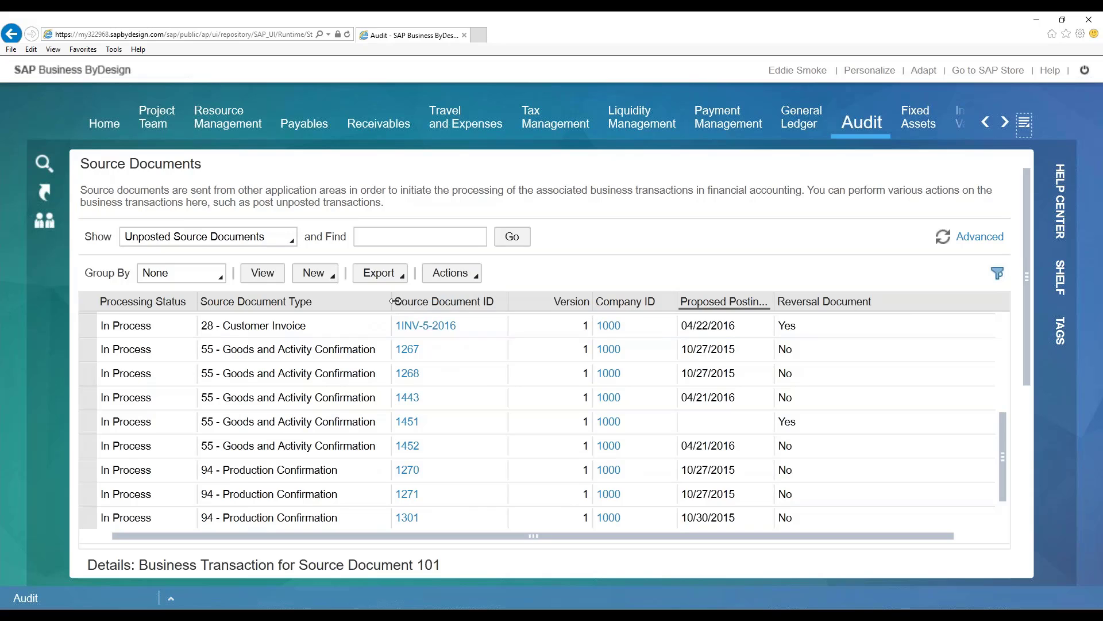
{"action": "left_click_drag", "start_coordinate": [394, 301], "coordinate": [413, 302]}
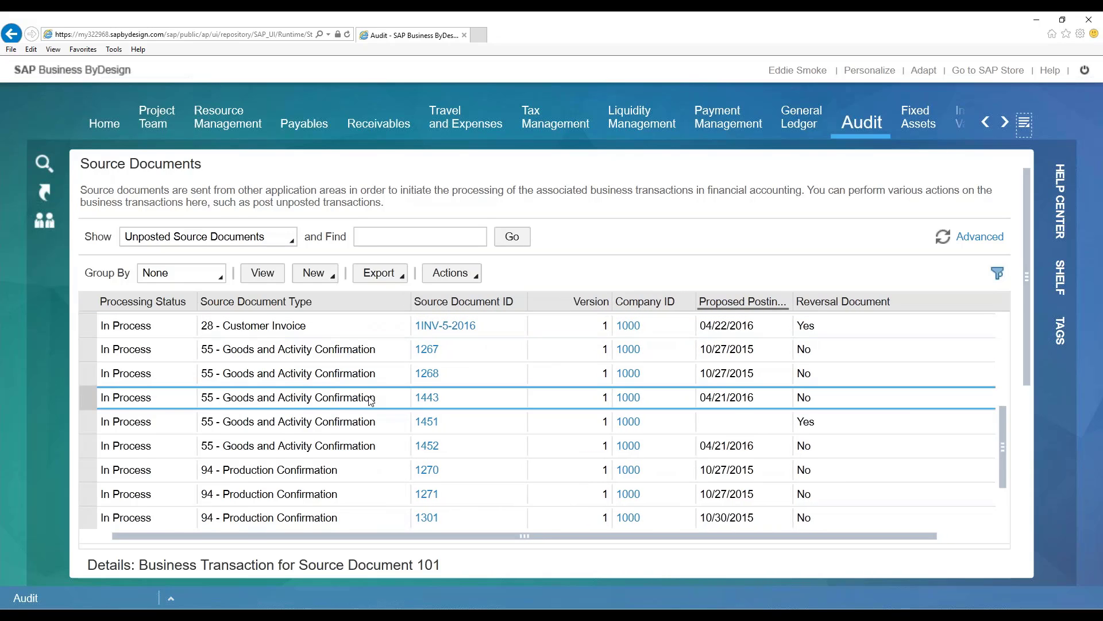
{"action": "scroll", "coordinate": [371, 401], "scroll_direction": "down", "scroll_amount": 2}
{"action": "scroll", "coordinate": [386, 399], "scroll_direction": "up", "scroll_amount": 3}
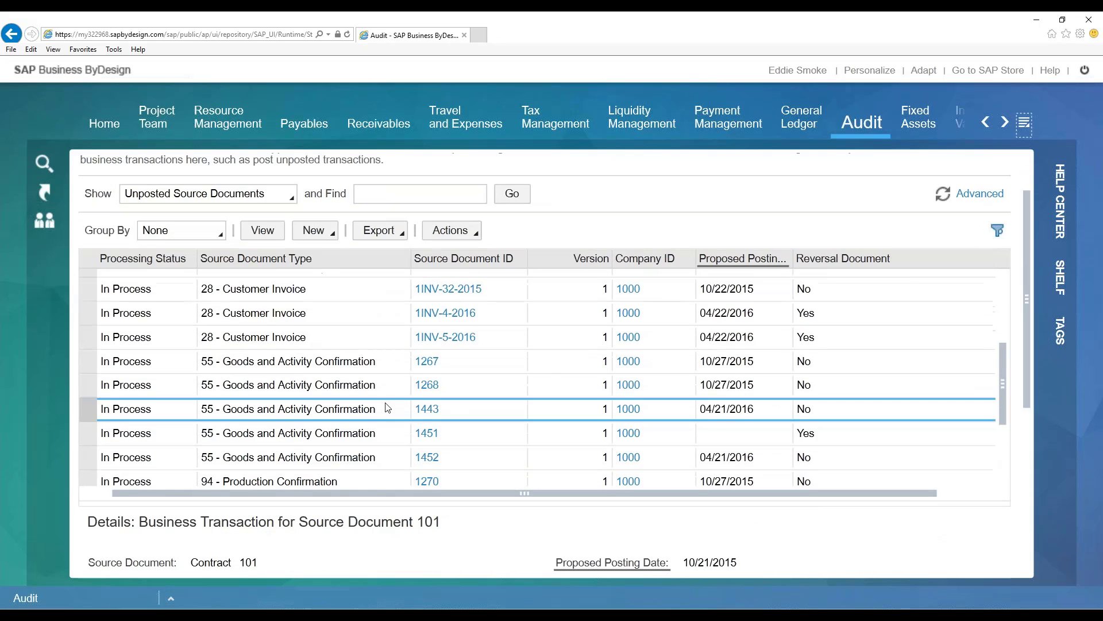
{"action": "scroll", "coordinate": [386, 405], "scroll_direction": "up", "scroll_amount": 5}
{"action": "scroll", "coordinate": [384, 399], "scroll_direction": "down", "scroll_amount": 2}
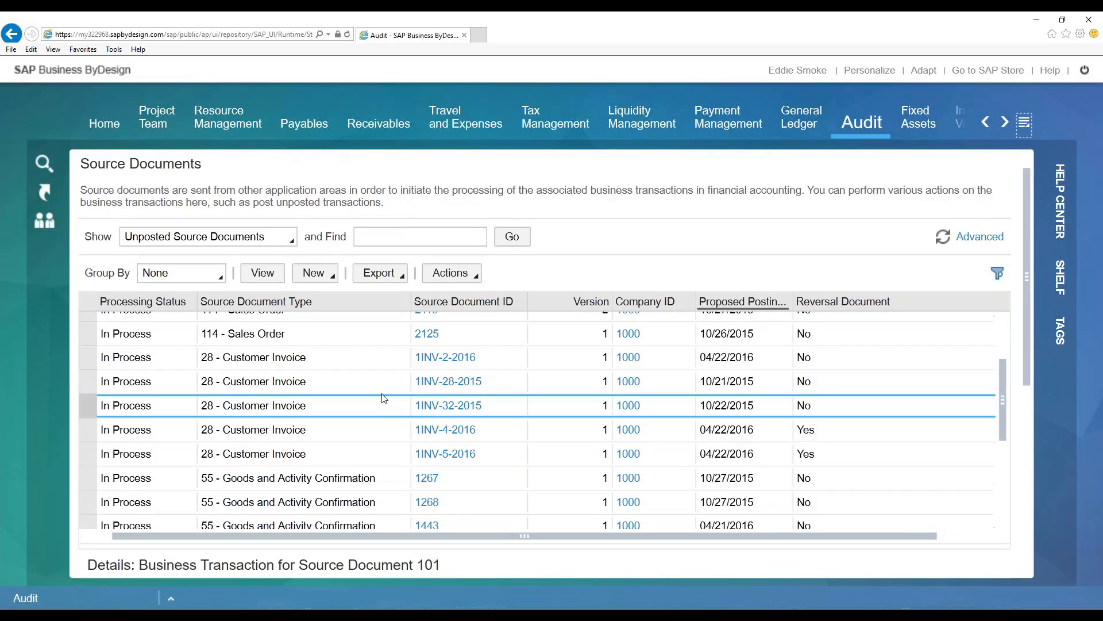
- Select the unposted sales order with proposed posting date 10/26/2015, enlarge the details area and read its error message
{"action": "left_click", "coordinate": [340, 339]}
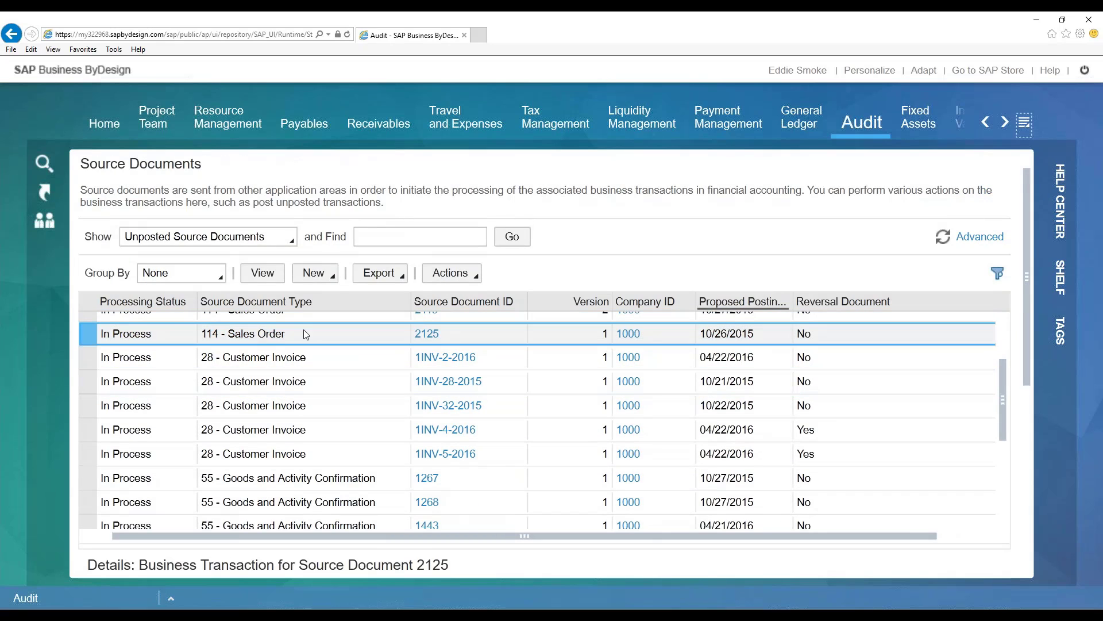
{"action": "left_click_drag", "start_coordinate": [386, 545], "coordinate": [395, 435]}
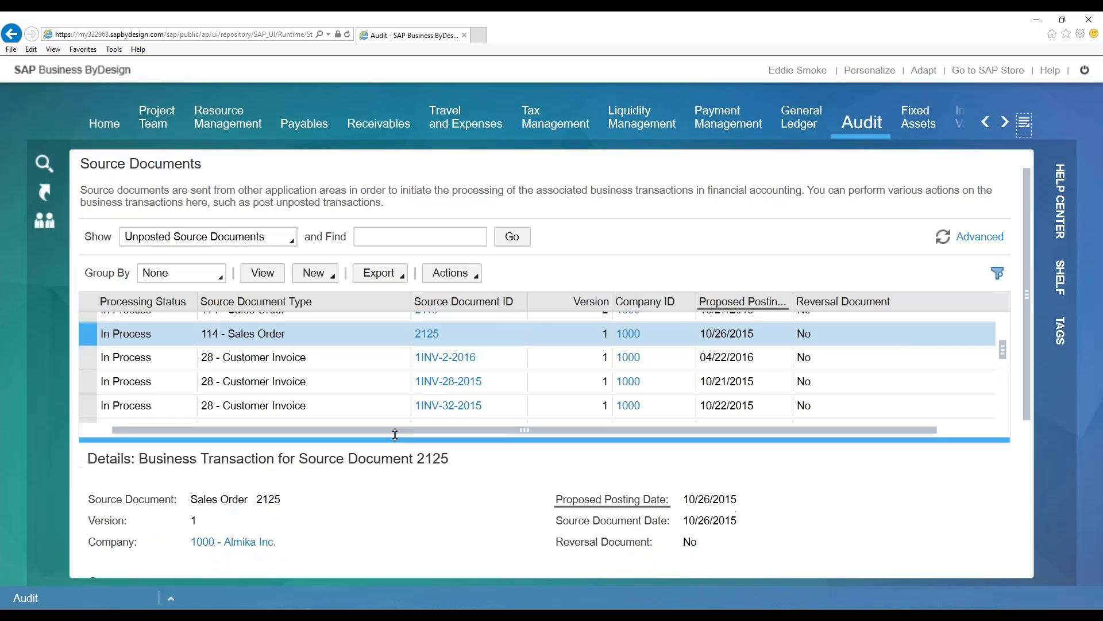
{"action": "scroll", "coordinate": [454, 494], "scroll_direction": "down", "scroll_amount": 4}
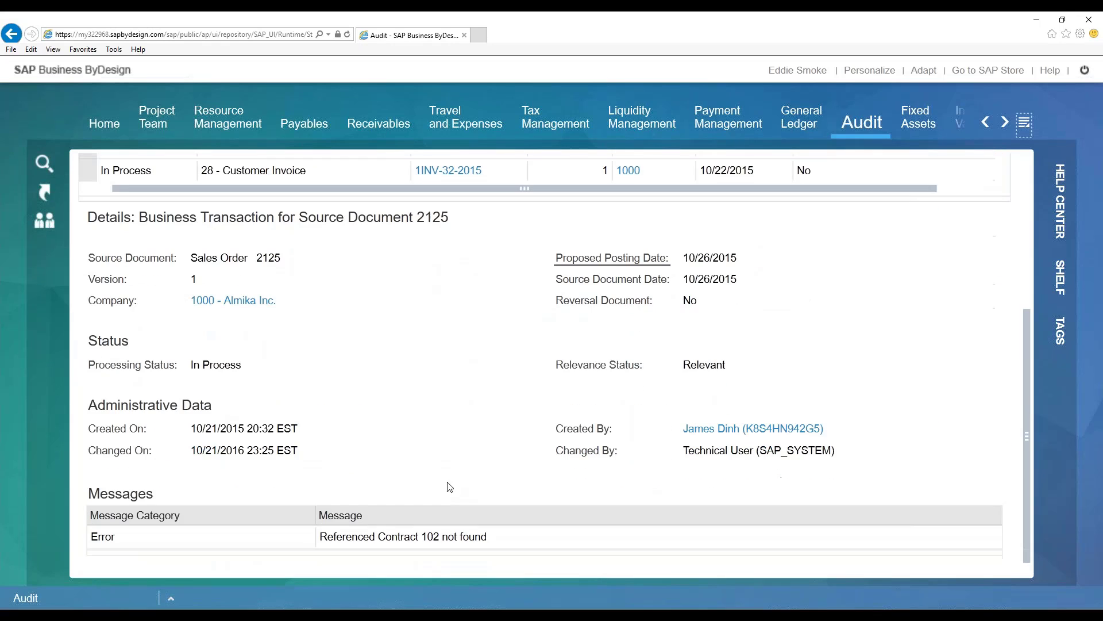
{"action": "left_click", "coordinate": [357, 538]}
{"action": "scroll", "coordinate": [445, 432], "scroll_direction": "up", "scroll_amount": 3}
{"action": "scroll", "coordinate": [447, 440], "scroll_direction": "up", "scroll_amount": 1}
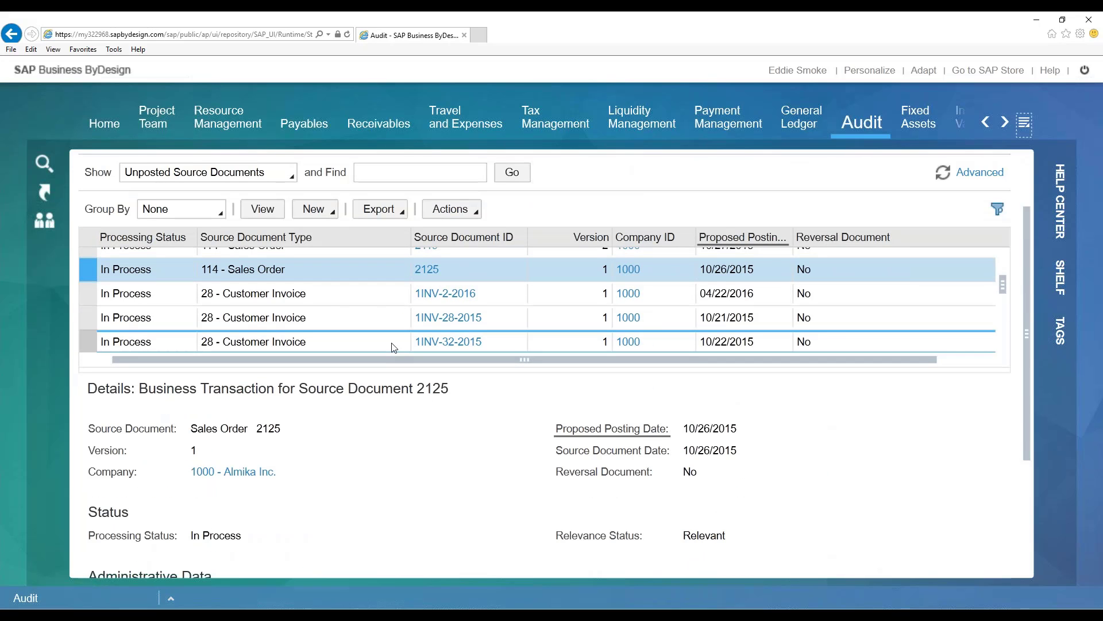
- Select the first customer invoice with proposed posting date 04/22/2016 and read the error message in its details
{"action": "left_click", "coordinate": [345, 294]}
{"action": "scroll", "coordinate": [414, 459], "scroll_direction": "down", "scroll_amount": 4}
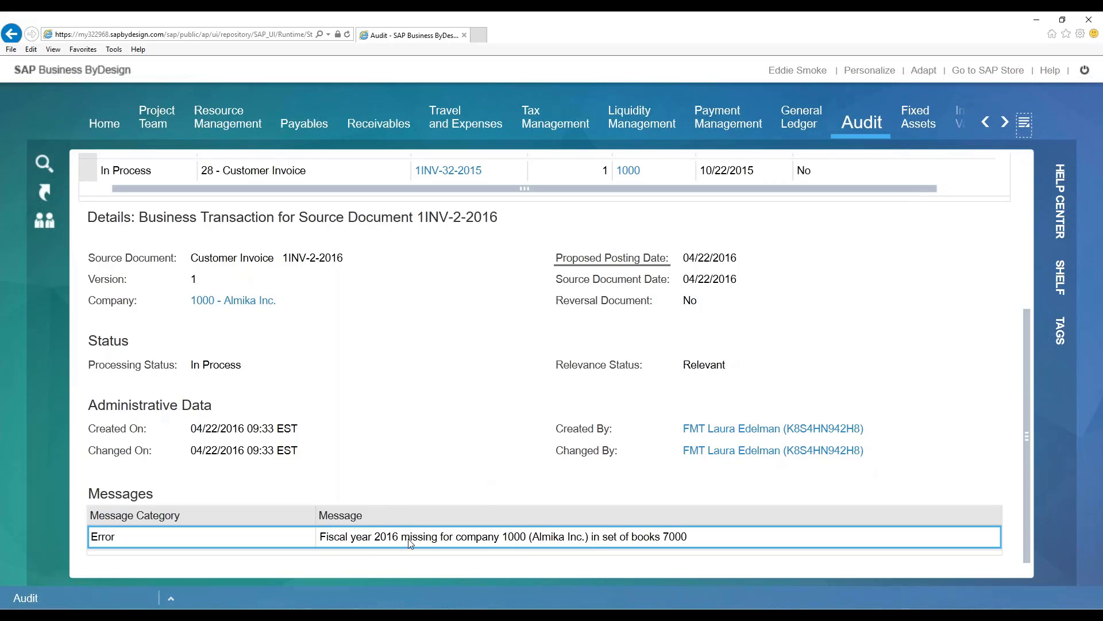
{"action": "scroll", "coordinate": [411, 322], "scroll_direction": "up", "scroll_amount": 2}
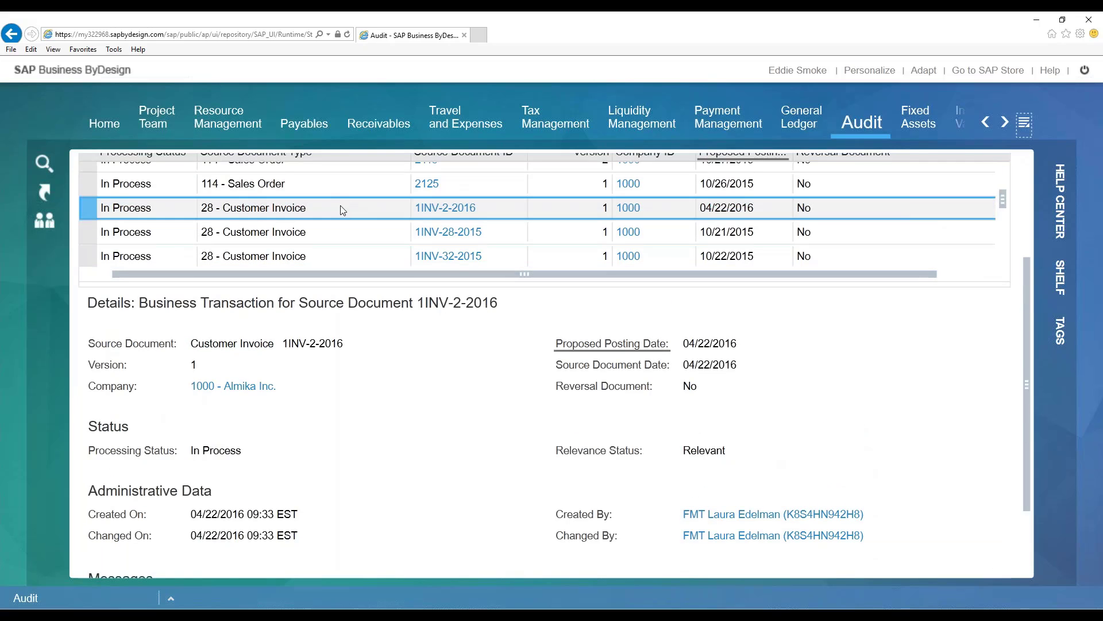
{"action": "scroll", "coordinate": [412, 362], "scroll_direction": "up", "scroll_amount": 2}
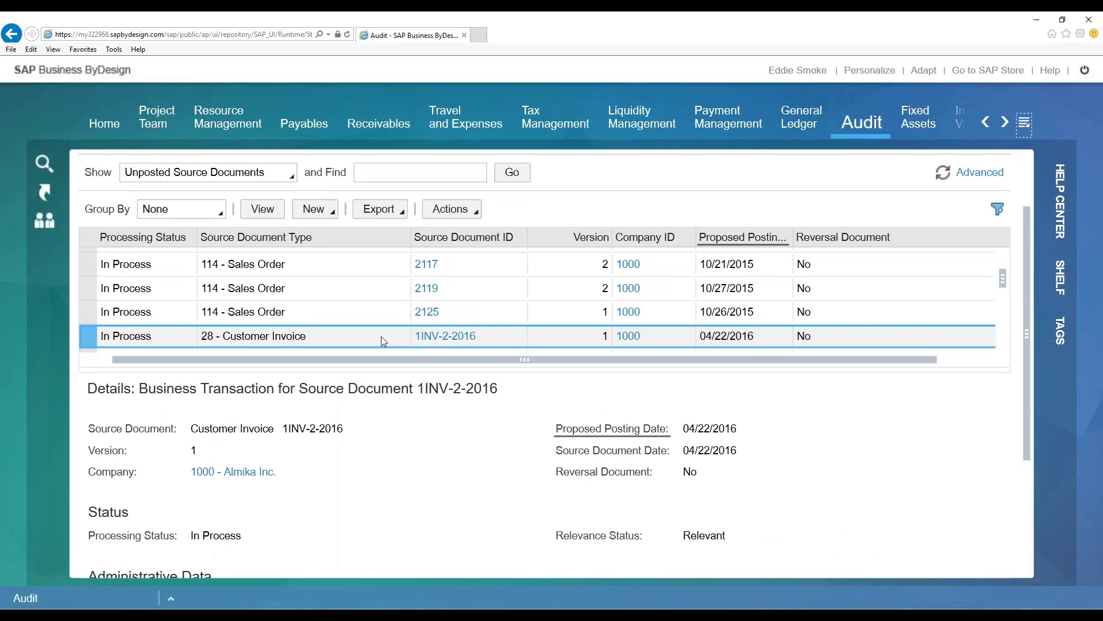
- Examine the posting actions and alternate posting date calendar for the selected 04/22/2016 customer invoice, then cancel posting to another period
{"action": "scroll", "coordinate": [381, 336], "scroll_direction": "down", "scroll_amount": 1}
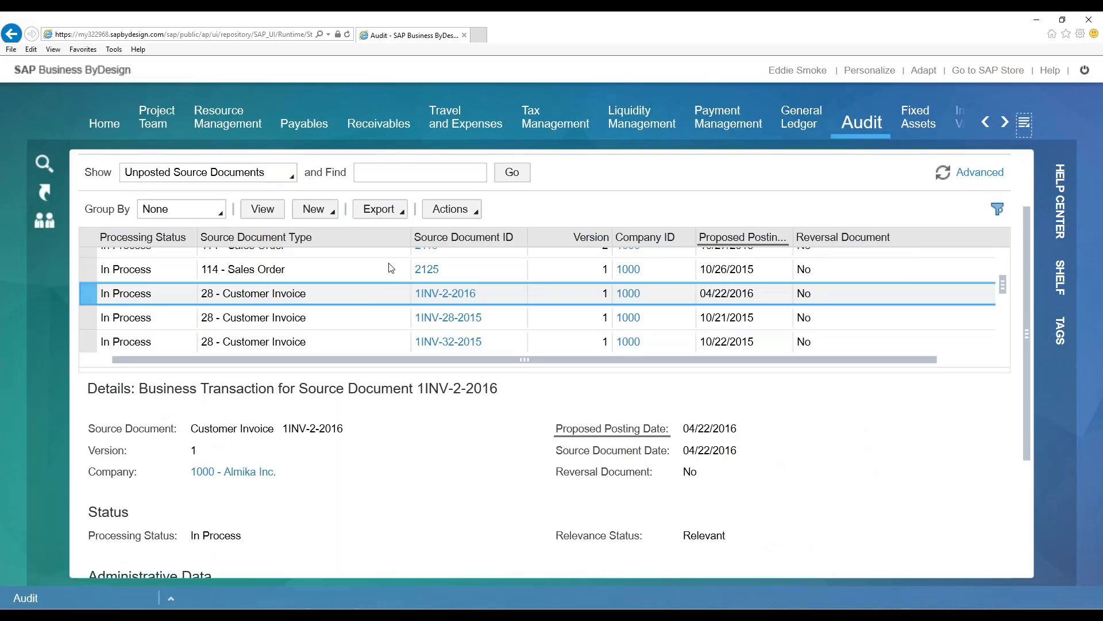
{"action": "left_click", "coordinate": [461, 209]}
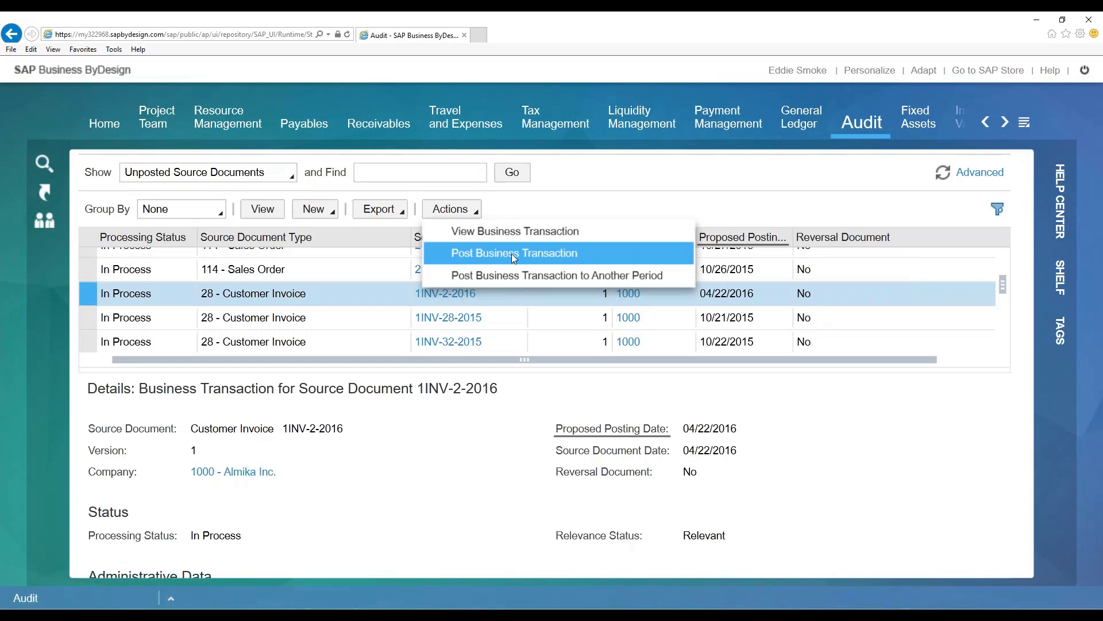
{"action": "left_click", "coordinate": [547, 256]}
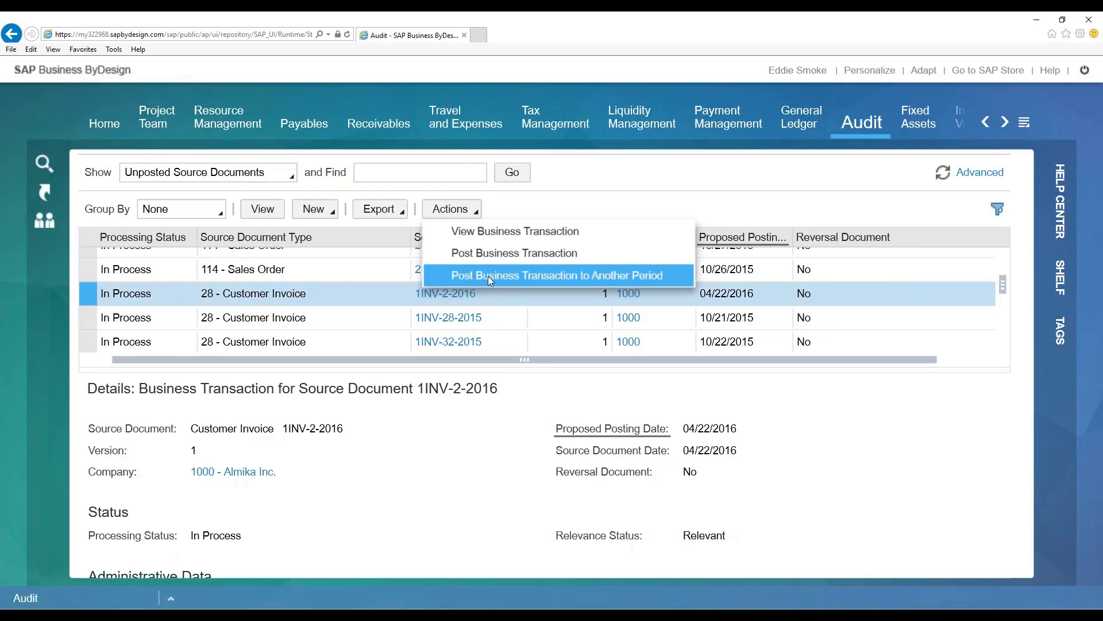
{"action": "left_click", "coordinate": [554, 277]}
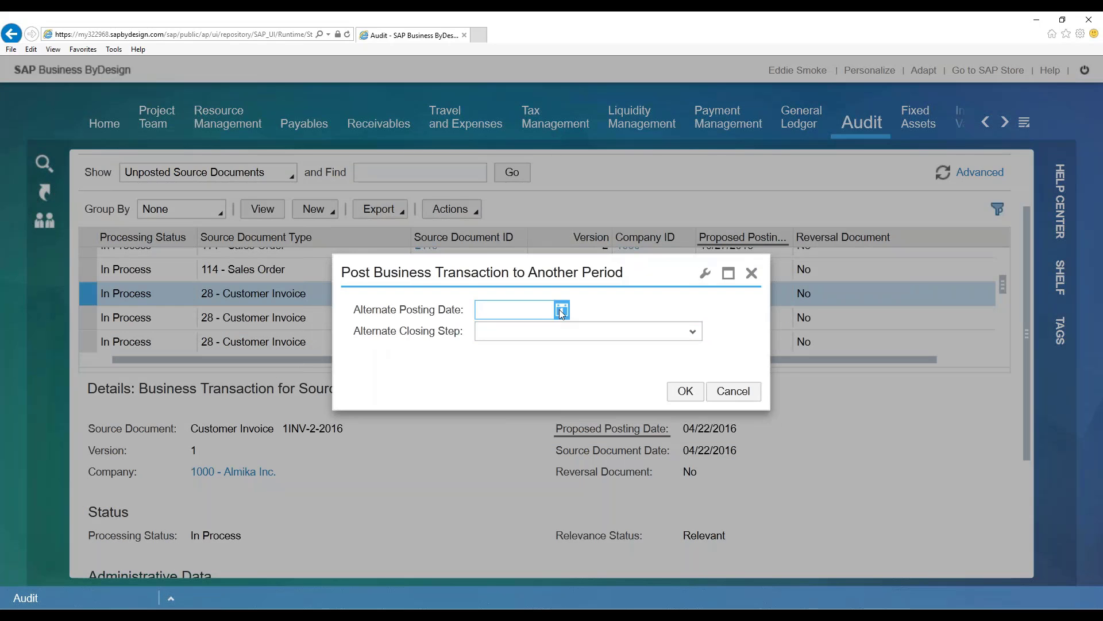
{"action": "left_click", "coordinate": [562, 311]}
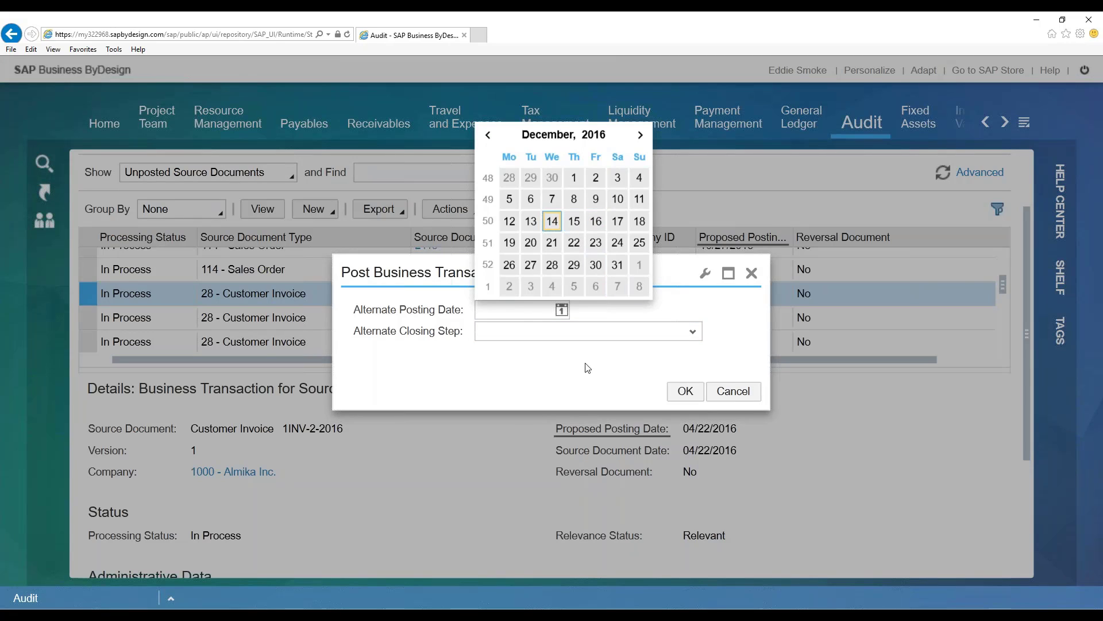
{"action": "left_click", "coordinate": [733, 391]}
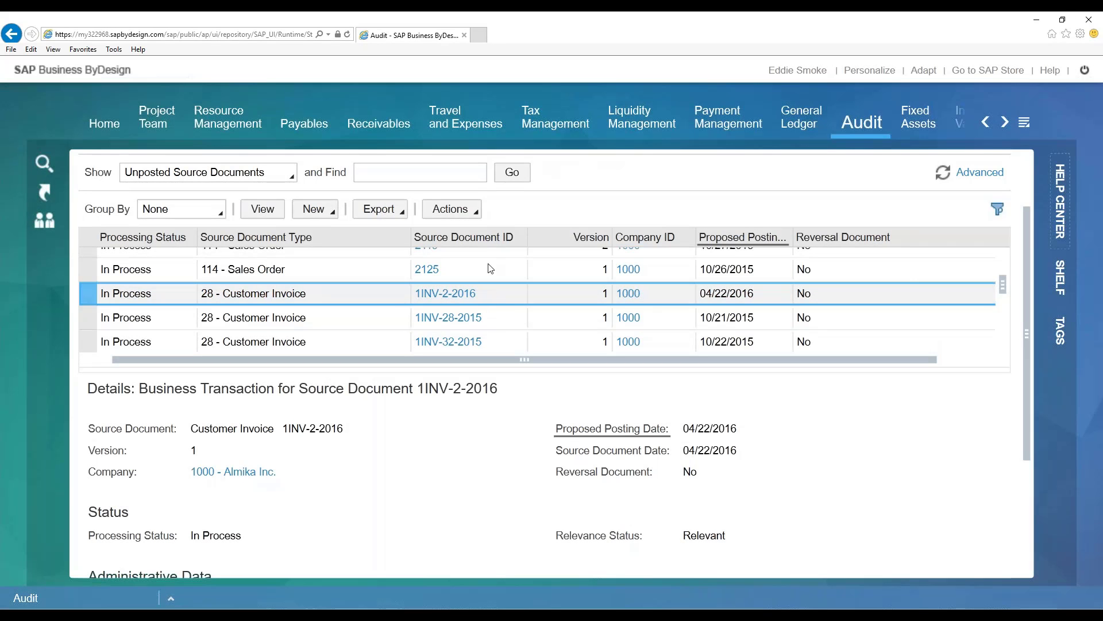
- Review the alternate closing steps available for posting the selected customer invoice to another period, and cancel without posting
{"action": "left_click", "coordinate": [467, 209]}
{"action": "left_click", "coordinate": [507, 274]}
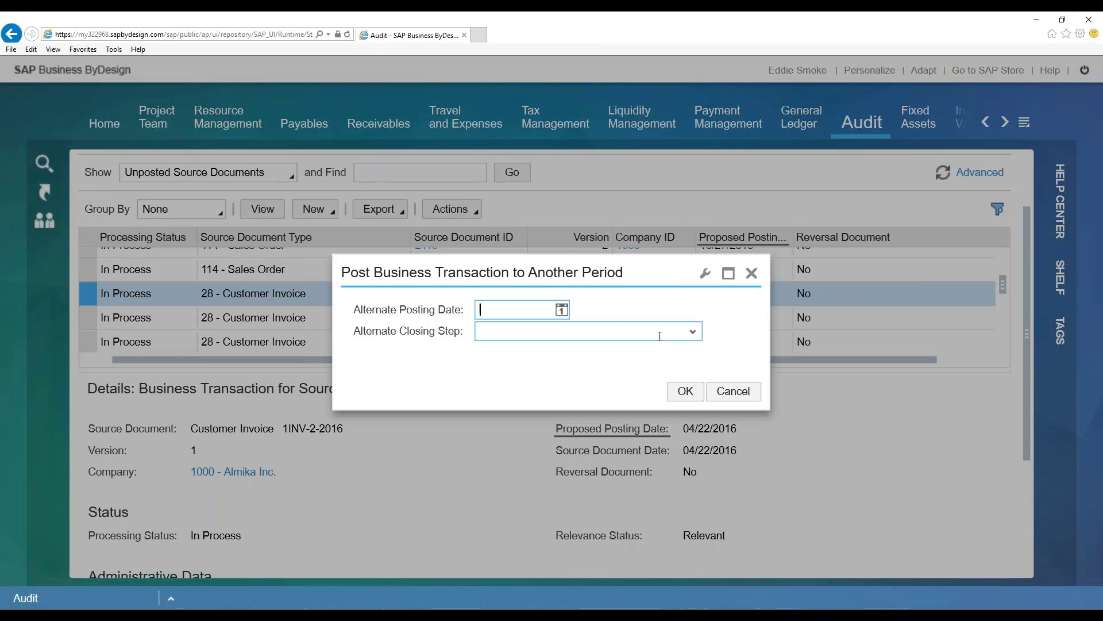
{"action": "left_click", "coordinate": [695, 332]}
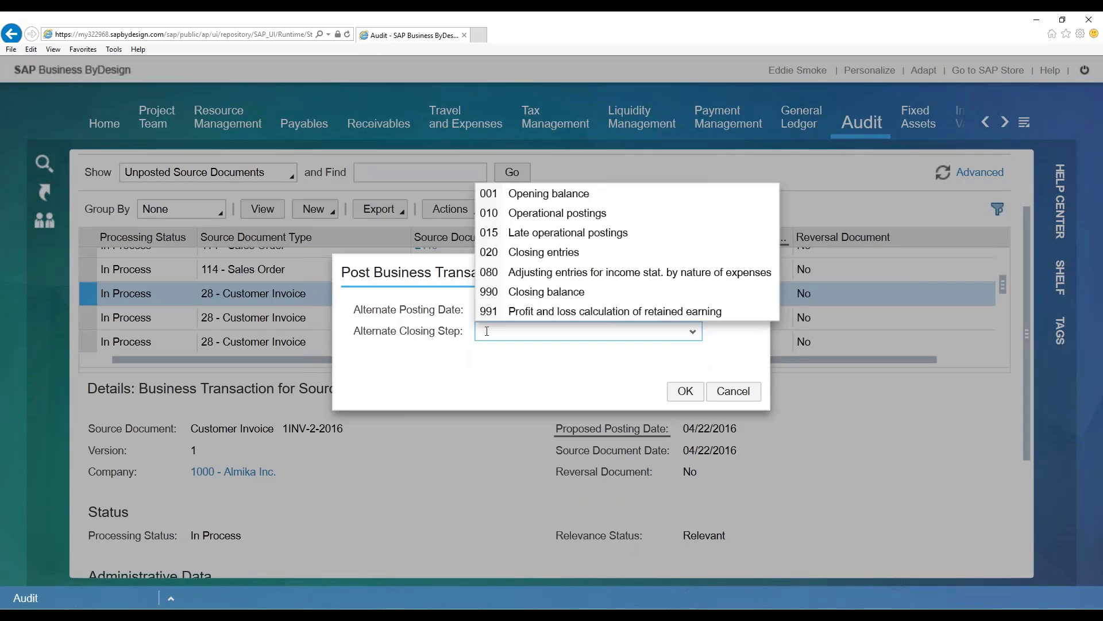
{"action": "left_click", "coordinate": [692, 333]}
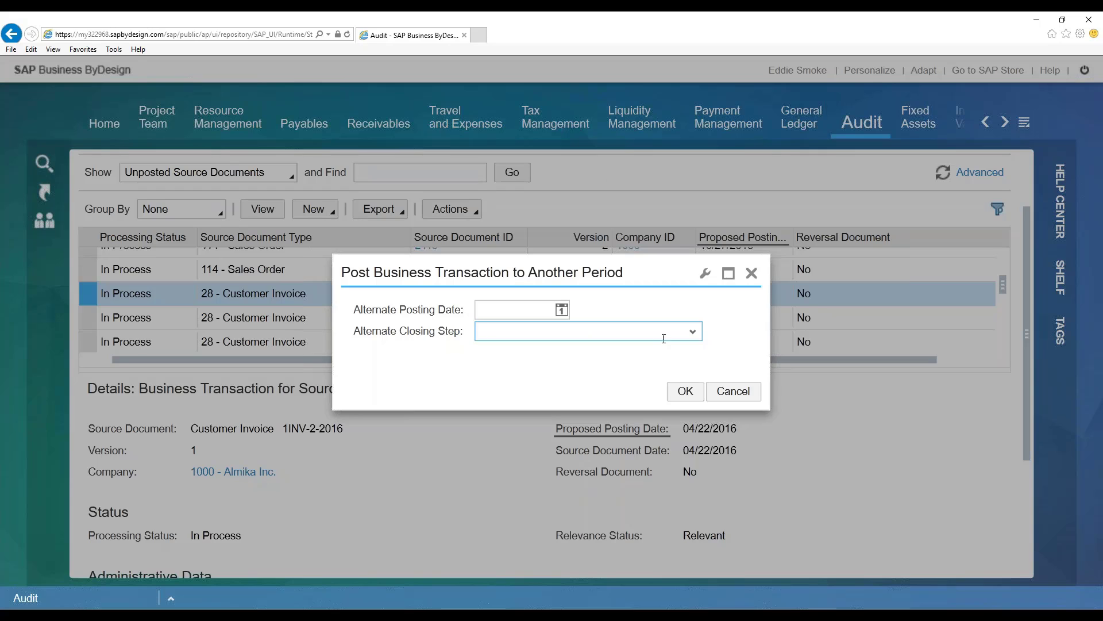
{"action": "left_click", "coordinate": [692, 334]}
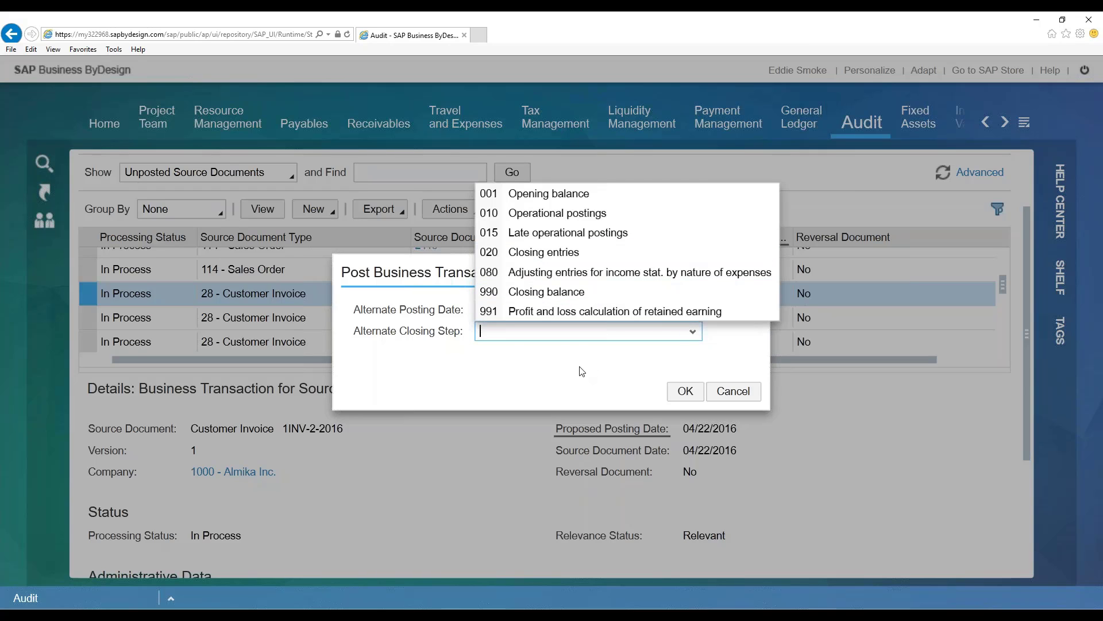
{"action": "left_click", "coordinate": [697, 331]}
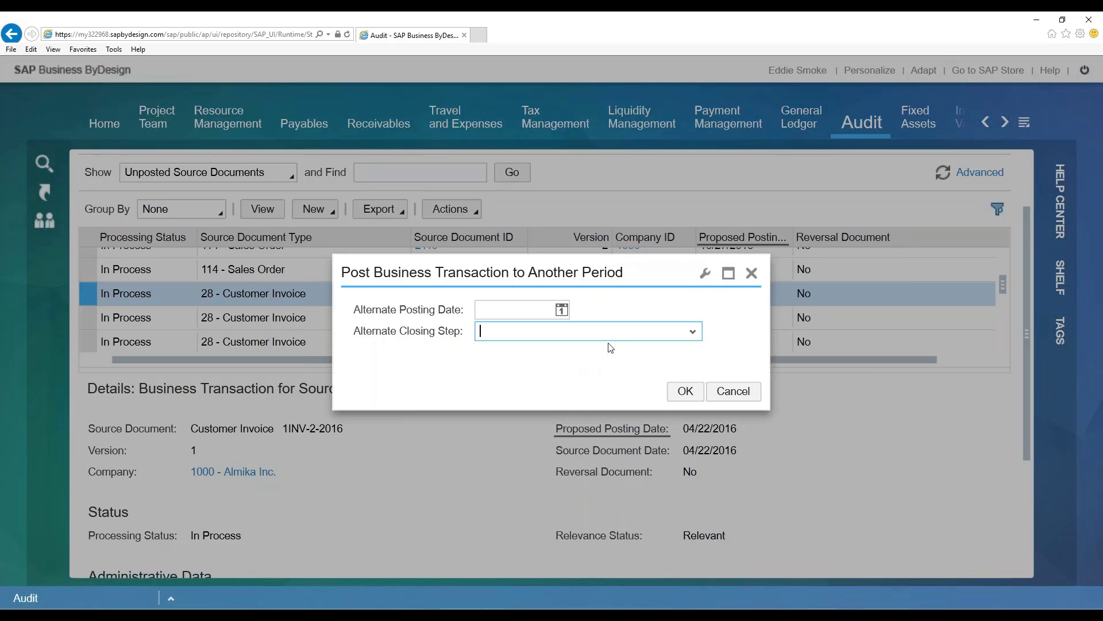
{"action": "left_click", "coordinate": [696, 331]}
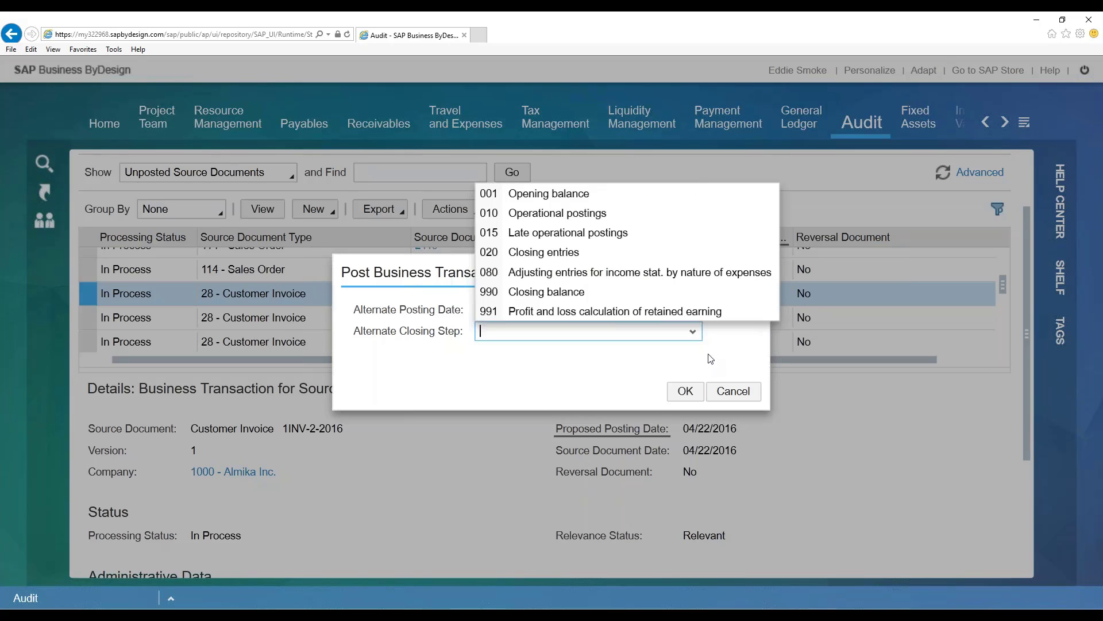
{"action": "left_click", "coordinate": [731, 385]}
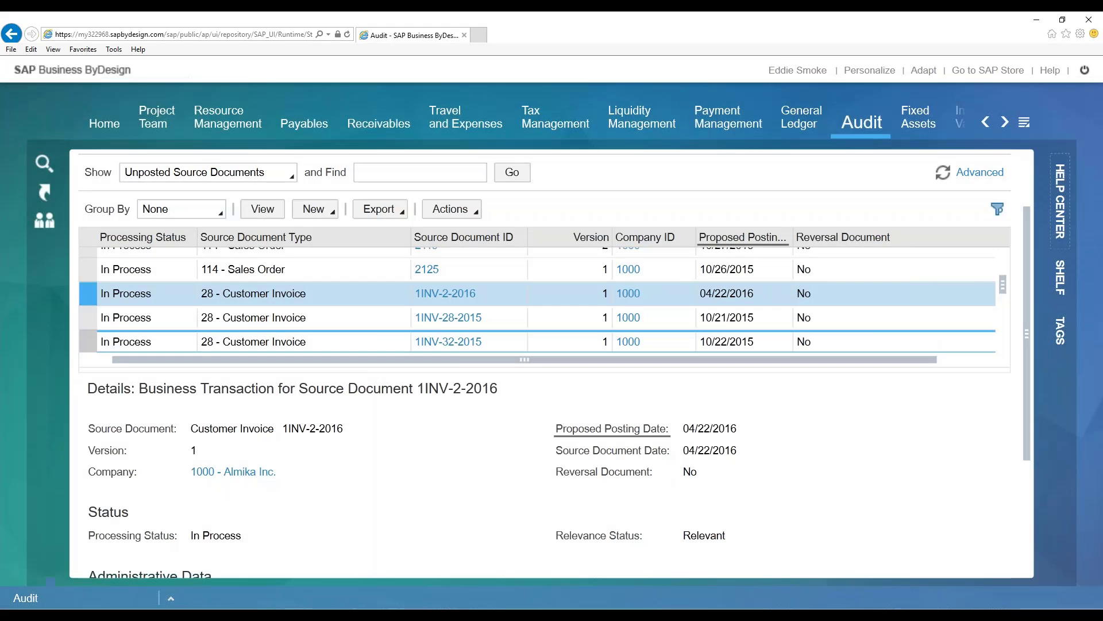
- Enlarge the unposted source documents list to show more rows and look through its entries
{"action": "left_click_drag", "start_coordinate": [464, 367], "coordinate": [473, 464]}
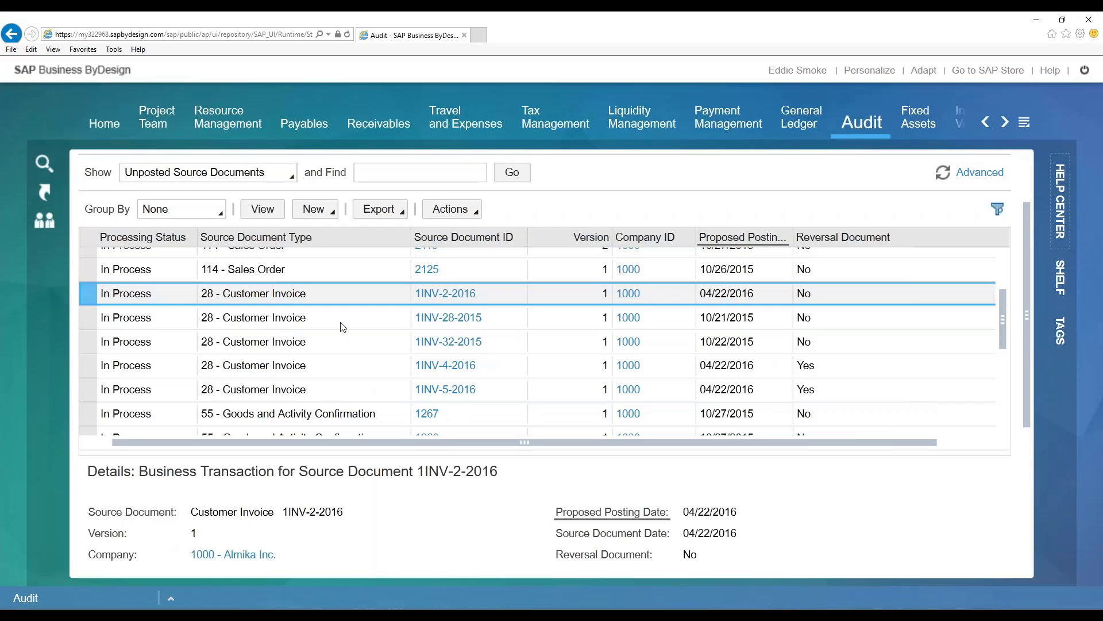
{"action": "scroll", "coordinate": [353, 339], "scroll_direction": "up", "scroll_amount": 5}
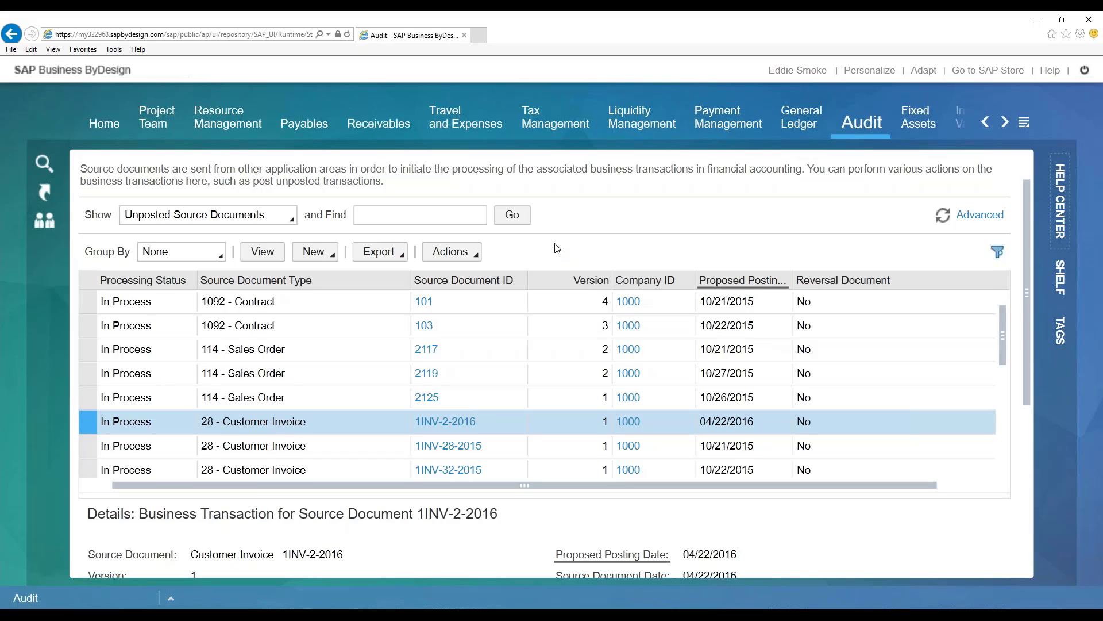
{"action": "left_click_drag", "start_coordinate": [1028, 258], "coordinate": [1027, 295]}
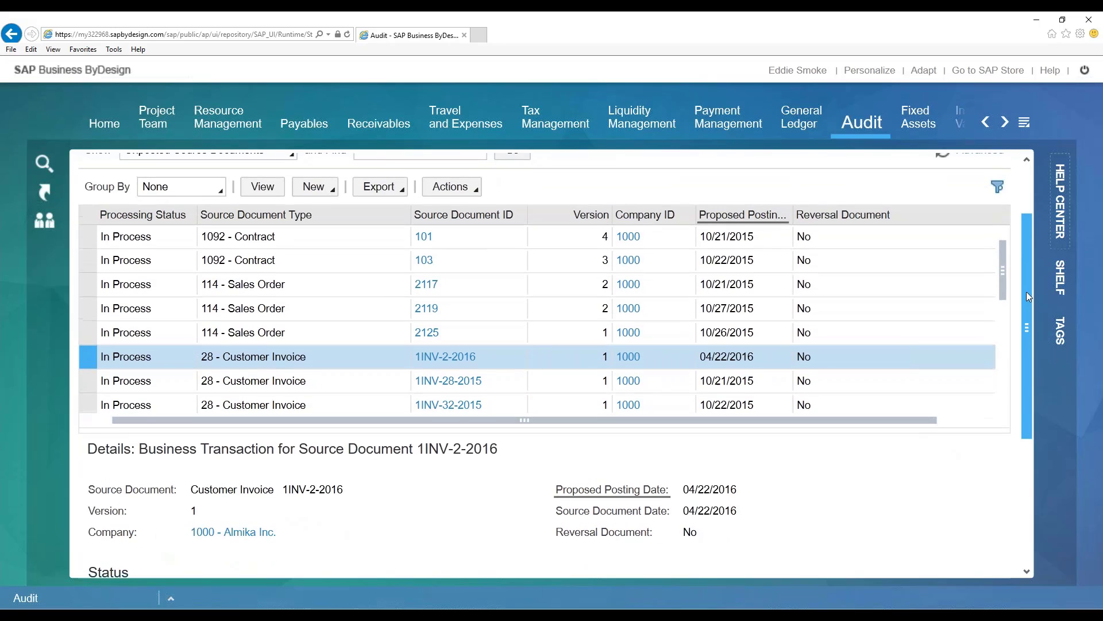
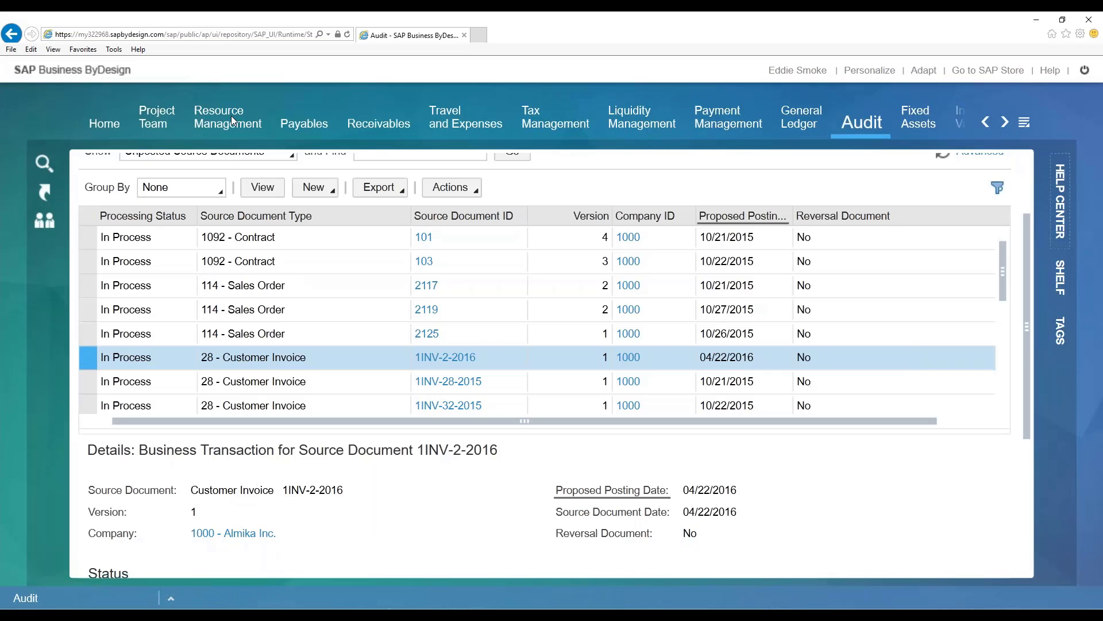
- Switch to the General Ledger browser window, review company 1000's December 2015 IFRS period in Open and Close Periods, and leave without changes
{"action": "left_click", "coordinate": [232, 118]}
{"action": "left_click", "coordinate": [414, 29]}
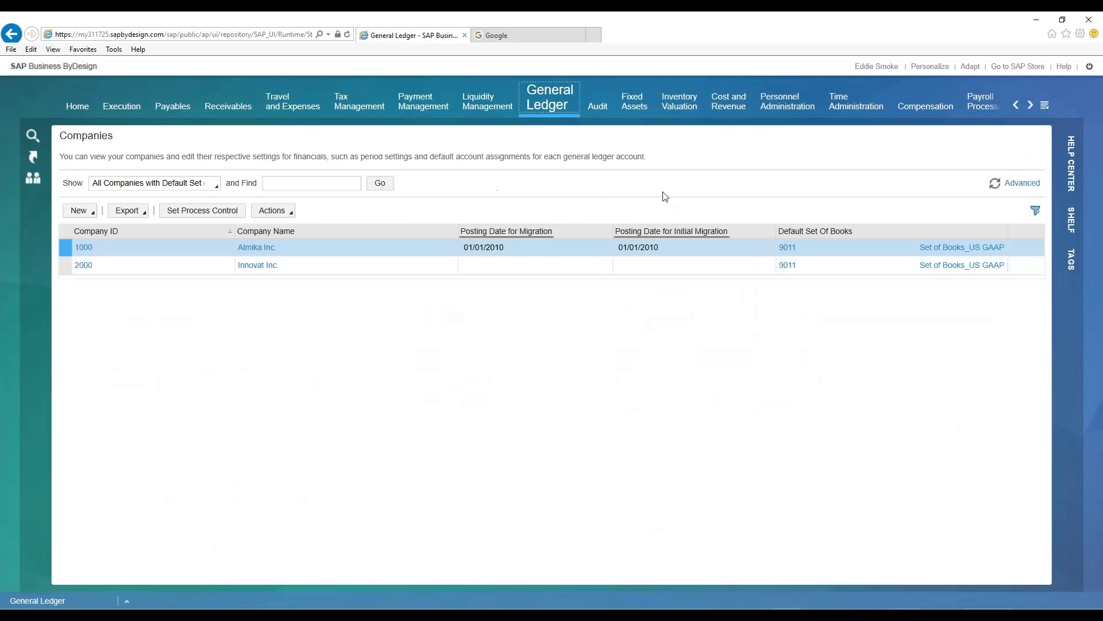
{"action": "mouse_move", "coordinate": [556, 90]}
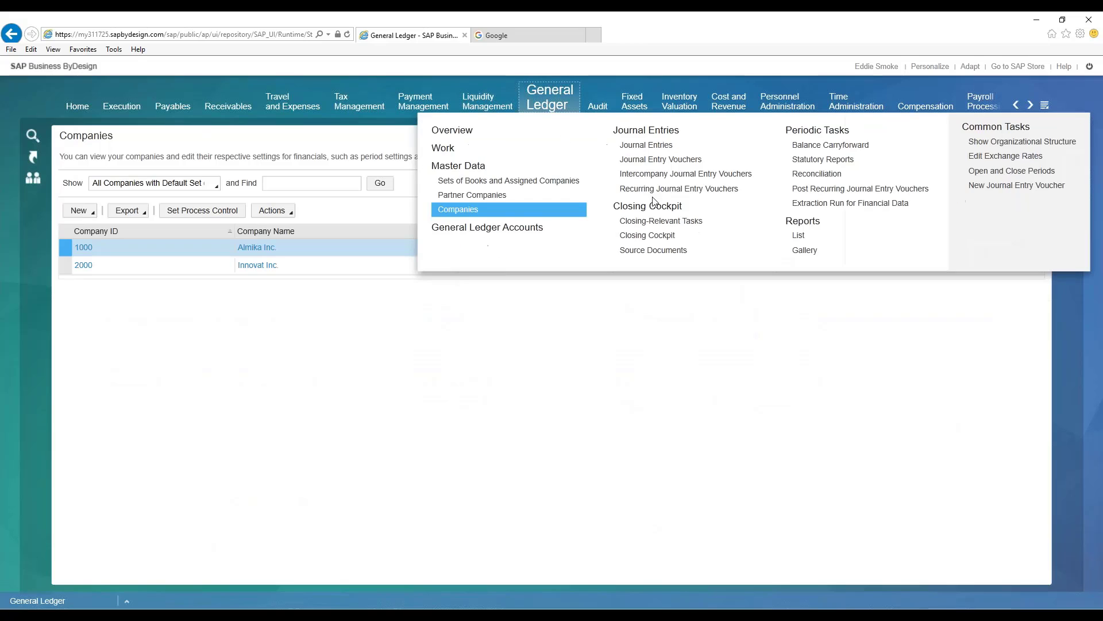
{"action": "left_click", "coordinate": [983, 171]}
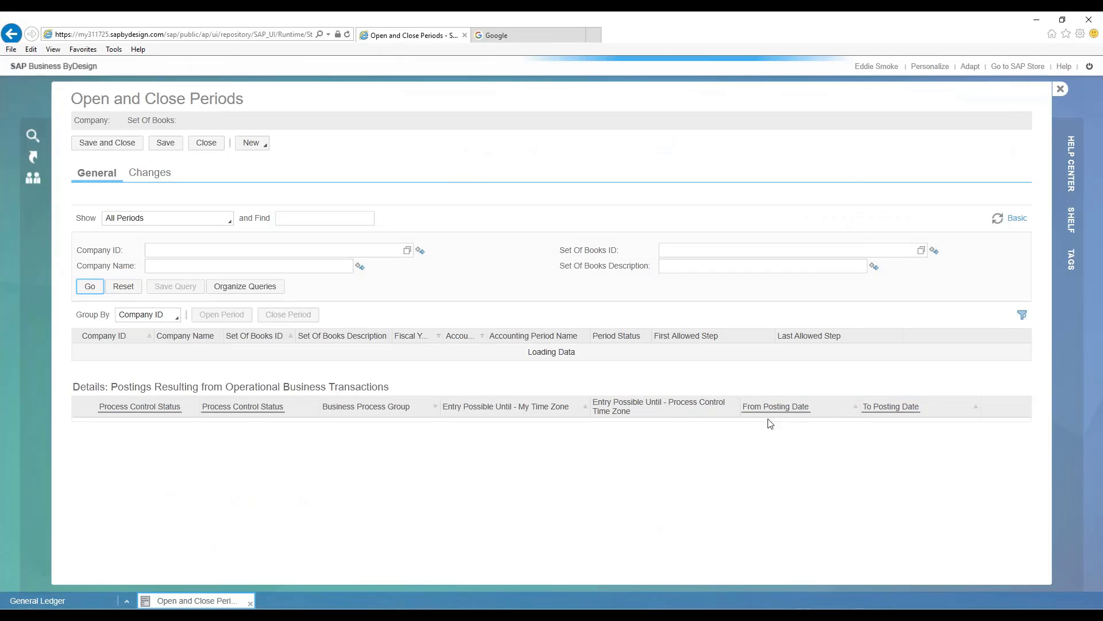
{"action": "scroll", "coordinate": [702, 415], "scroll_direction": "down", "scroll_amount": 3}
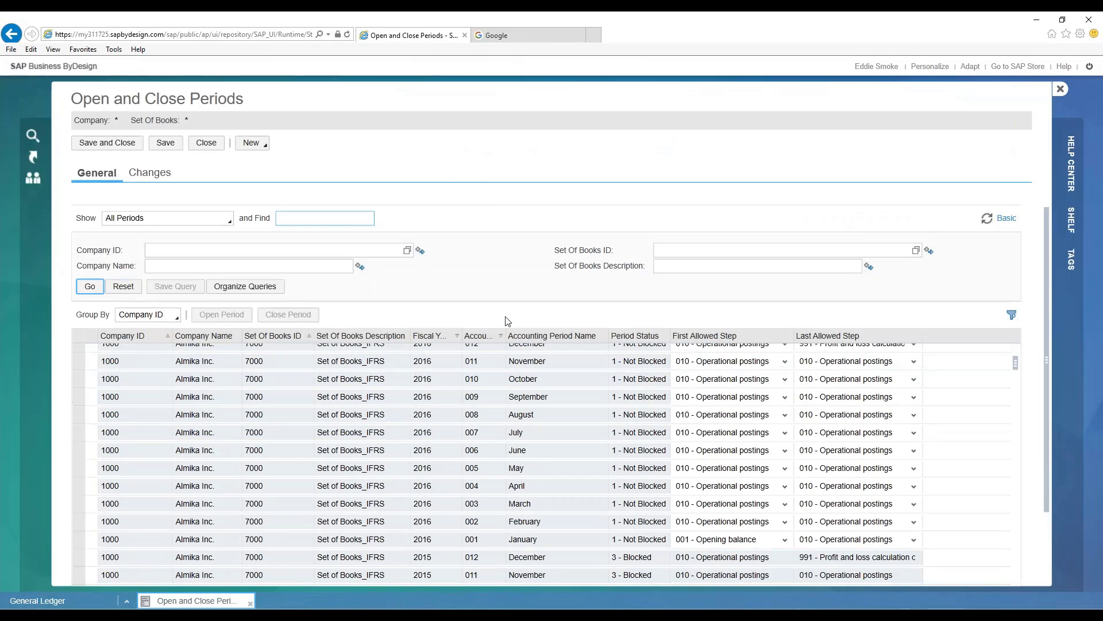
{"action": "left_click", "coordinate": [569, 525]}
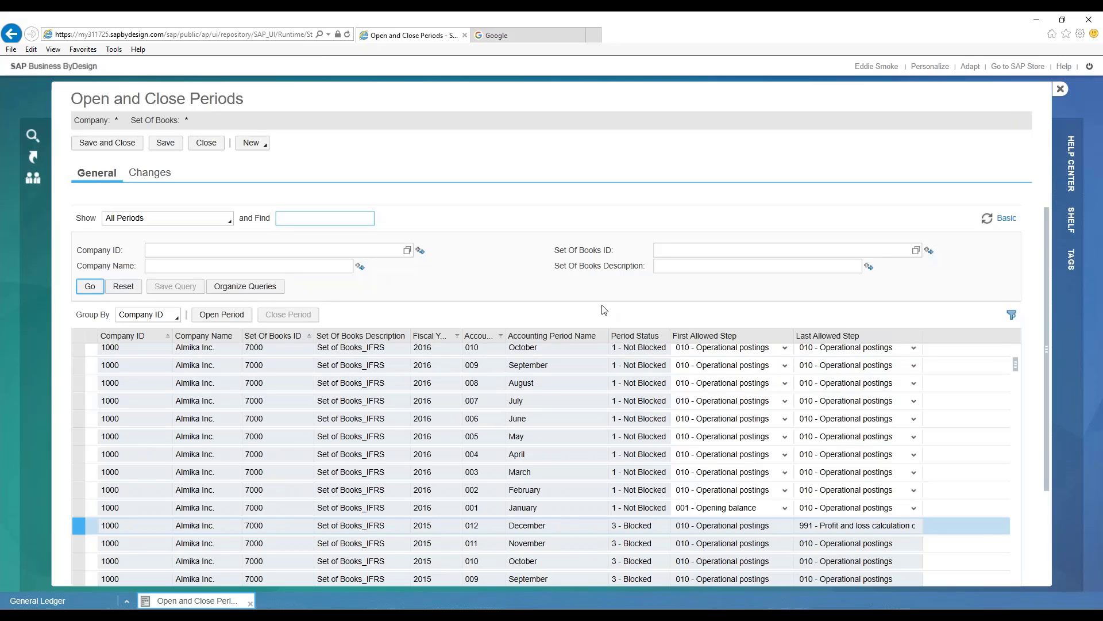
{"action": "left_click", "coordinate": [721, 529]}
{"action": "left_click", "coordinate": [198, 147]}
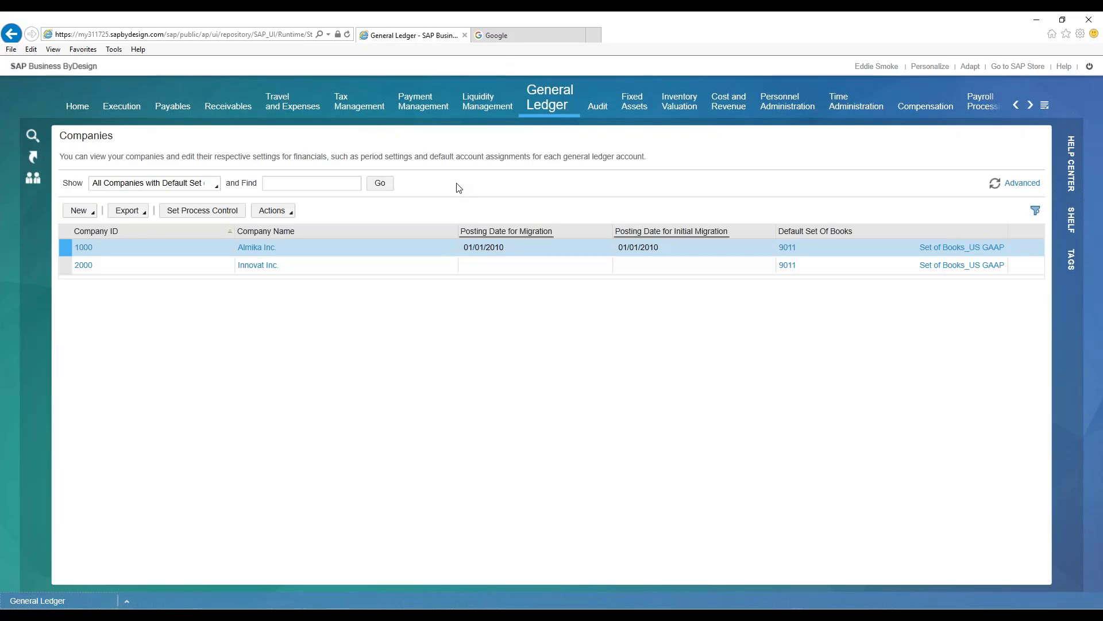
- Bring up the Balance Carryforward runs and widen the Run Description column to review company 1000's 2015 runs
{"action": "mouse_move", "coordinate": [555, 106]}
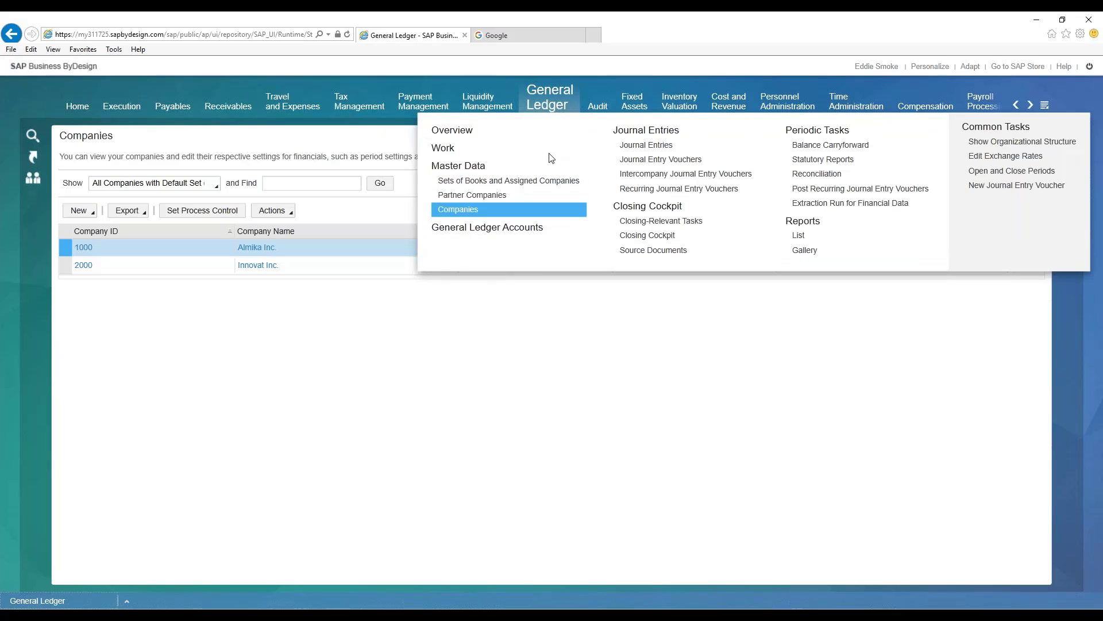
{"action": "mouse_move", "coordinate": [528, 182]}
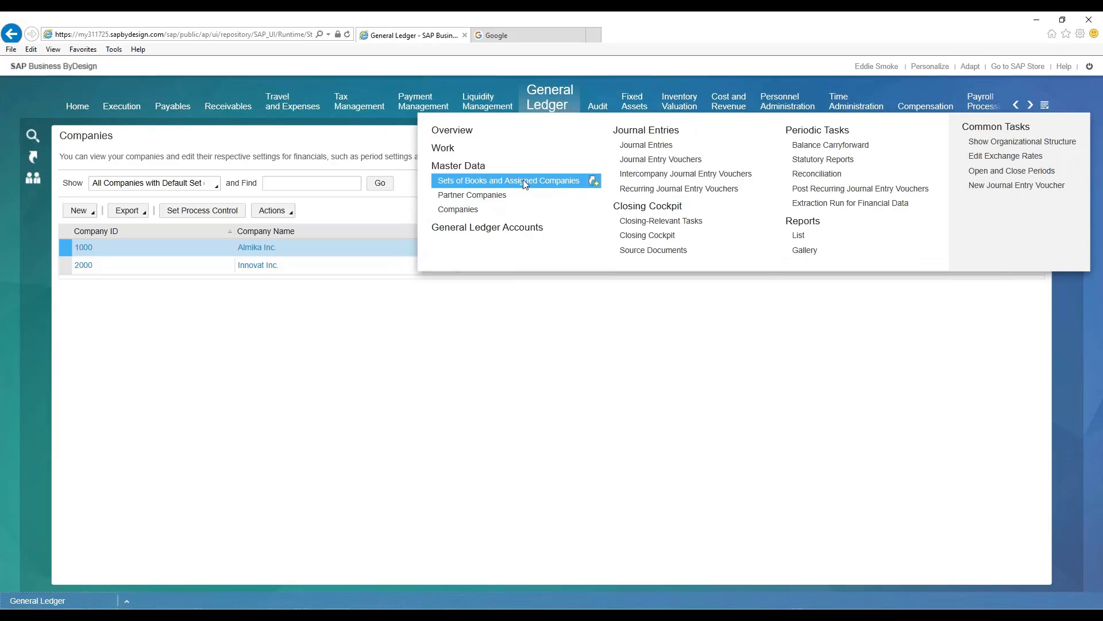
{"action": "left_click", "coordinate": [509, 188]}
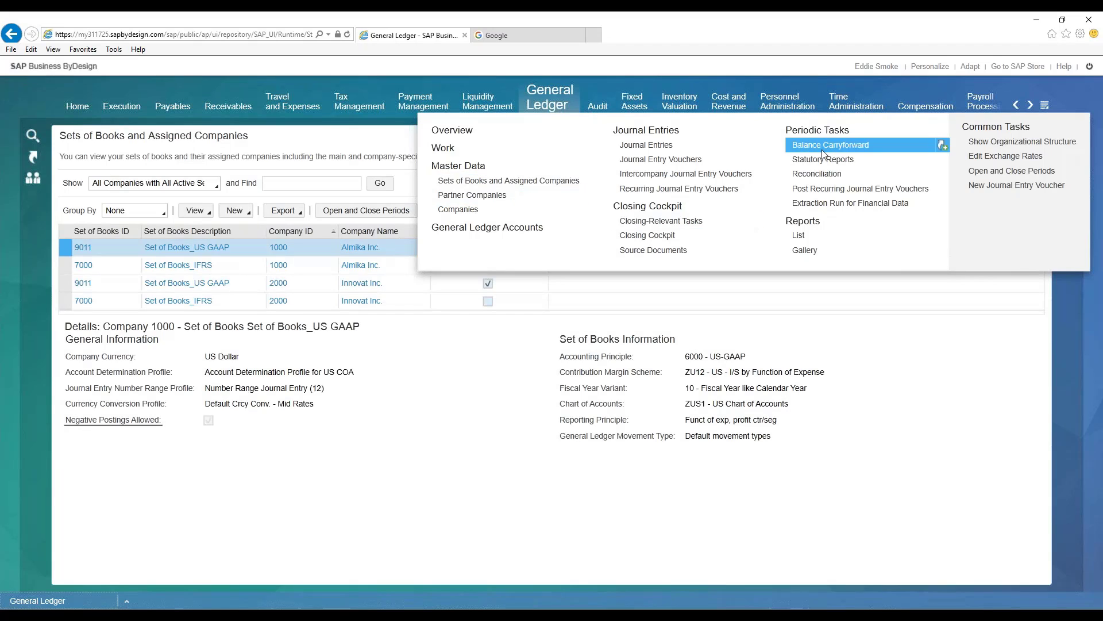
{"action": "left_click", "coordinate": [813, 144]}
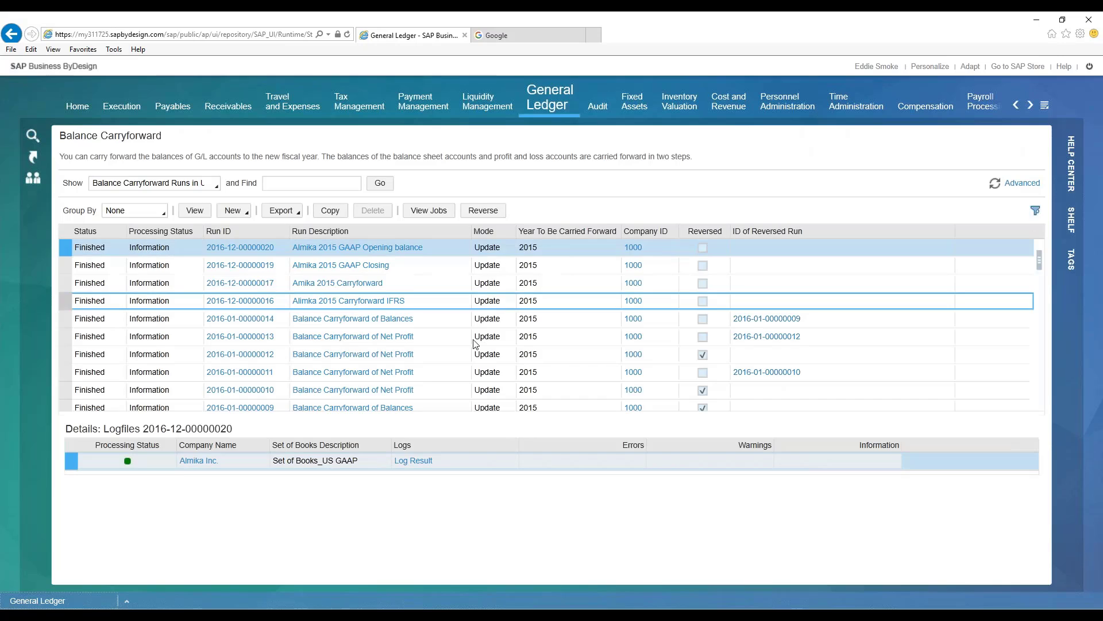
{"action": "left_click_drag", "start_coordinate": [475, 231], "coordinate": [493, 231]}
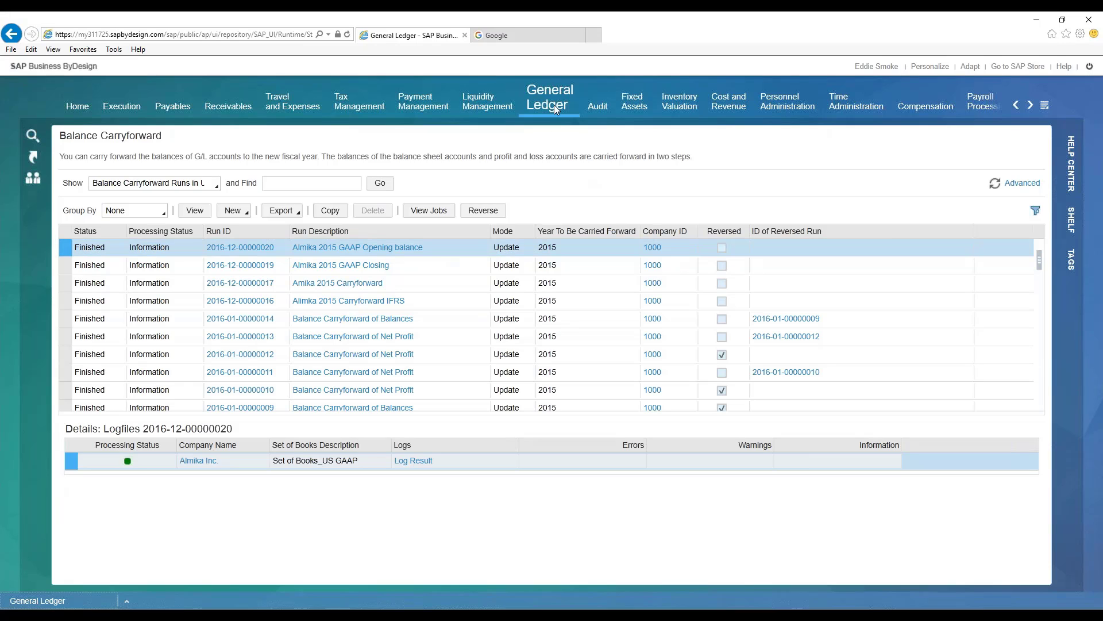
- Open the fiscal years of company 1000's US GAAP set of books and check 2015's status and carryforward indicators
{"action": "mouse_move", "coordinate": [556, 95]}
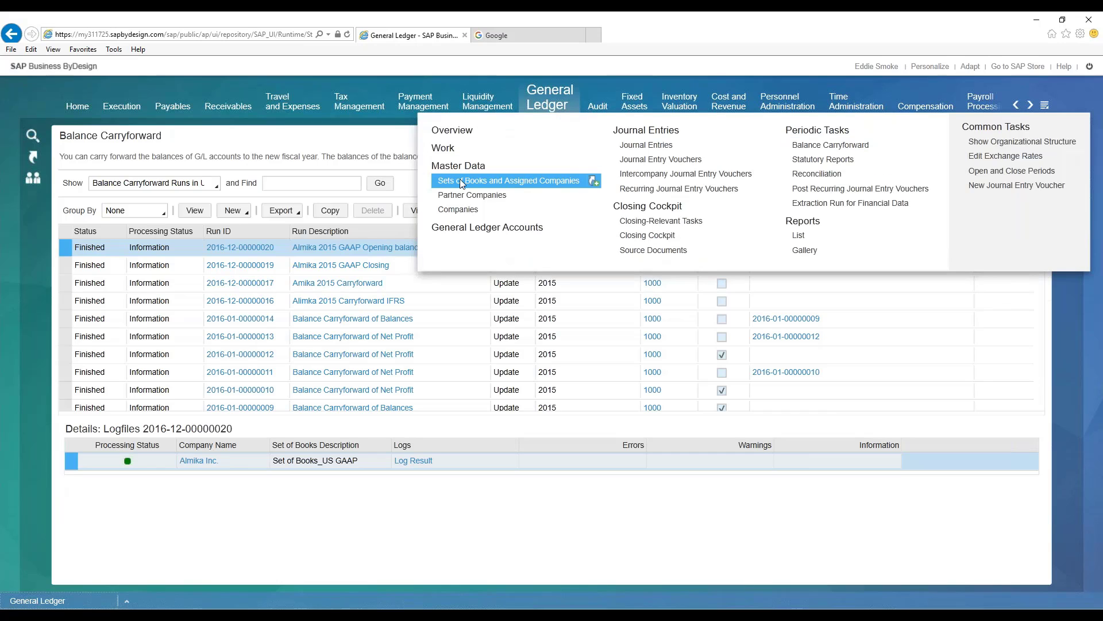
{"action": "left_click", "coordinate": [466, 181]}
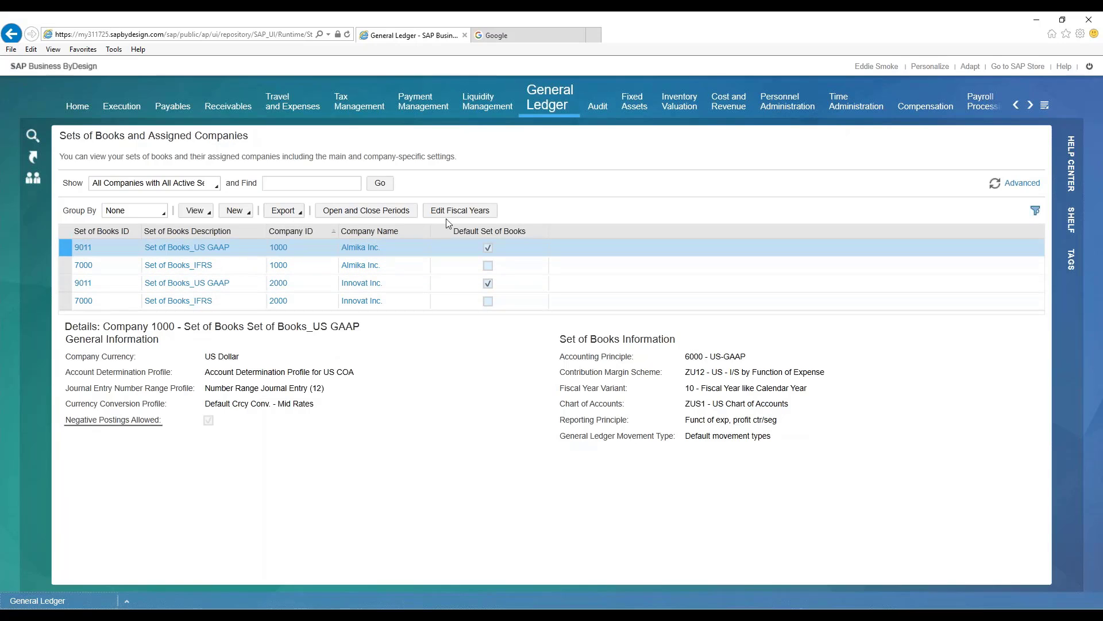
{"action": "left_click", "coordinate": [461, 212]}
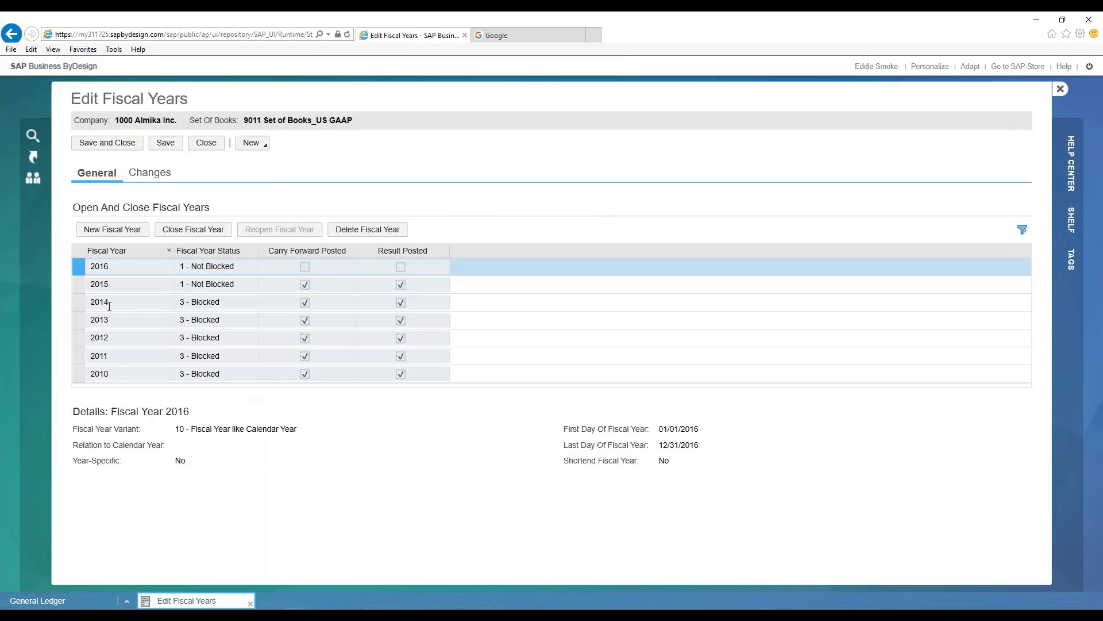
{"action": "left_click", "coordinate": [326, 287]}
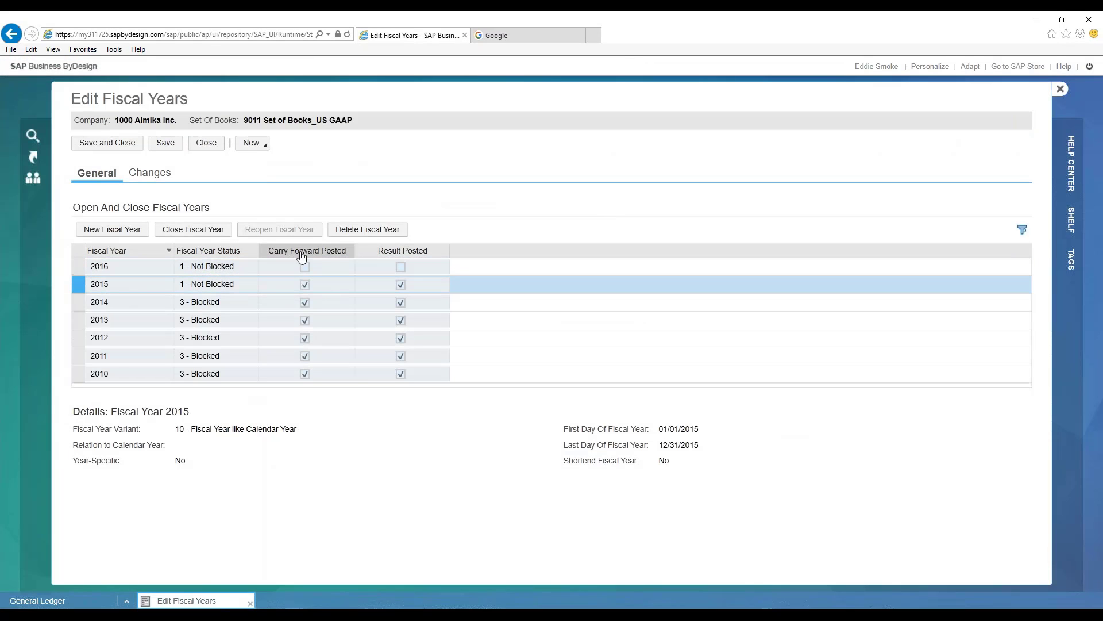
{"action": "left_click", "coordinate": [305, 287]}
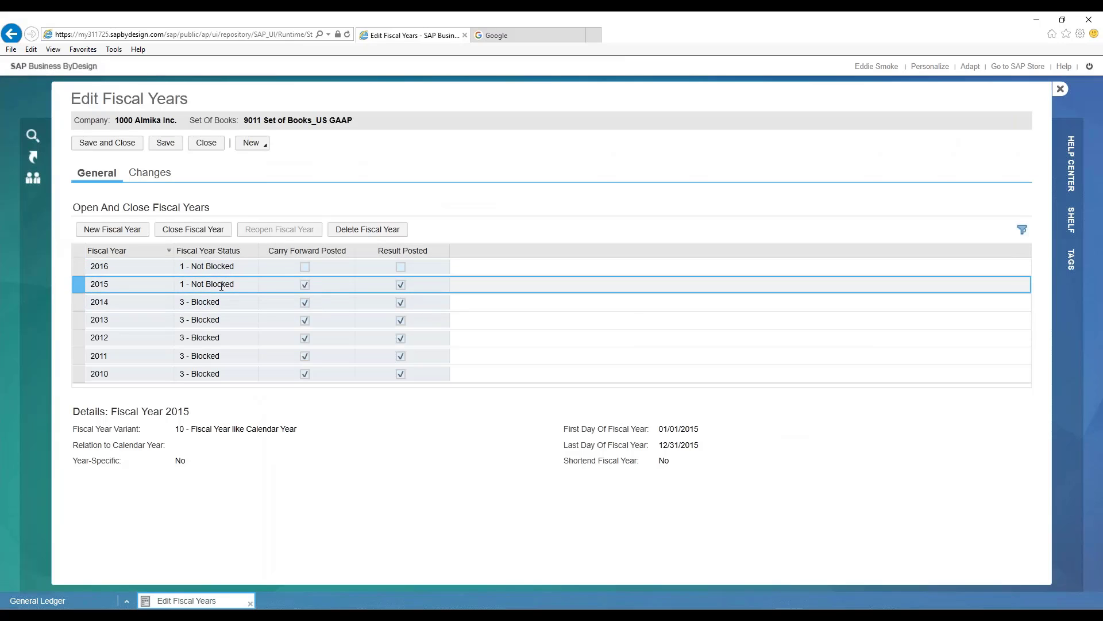
{"action": "left_click", "coordinate": [200, 282]}
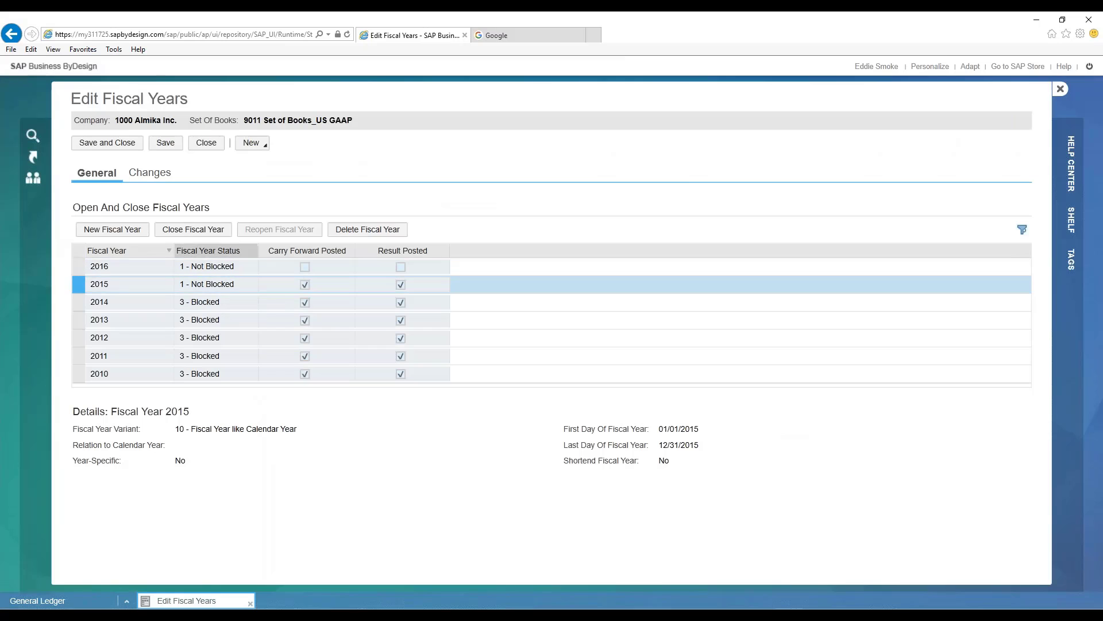
- Try to close fiscal year 2015, and leave the fiscal year settings without saving
{"action": "left_click", "coordinate": [195, 230]}
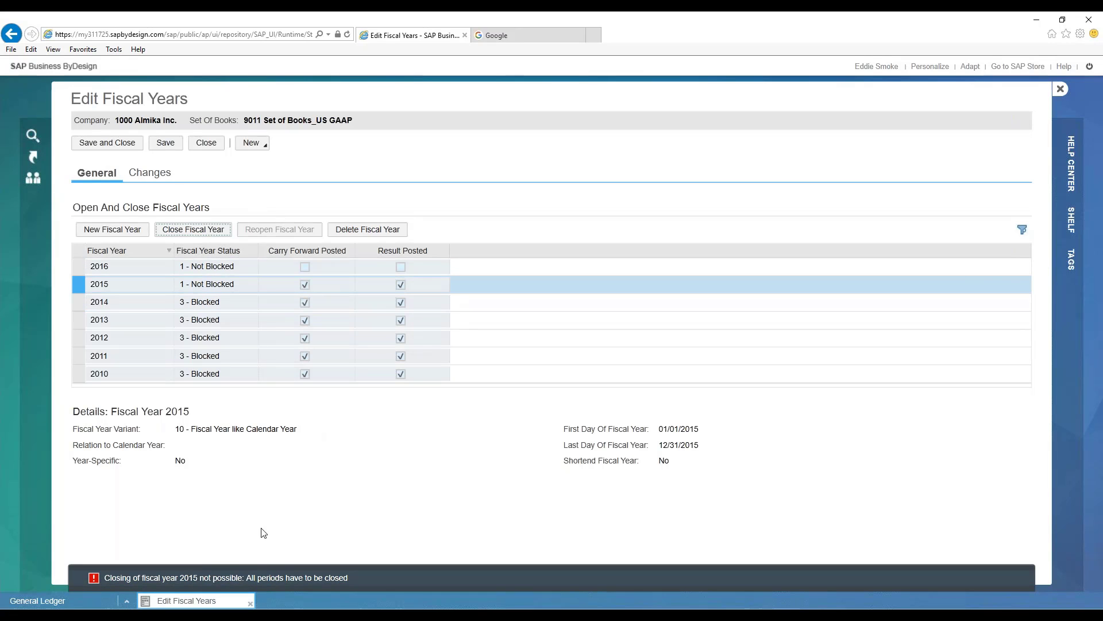
{"action": "left_click", "coordinate": [245, 286]}
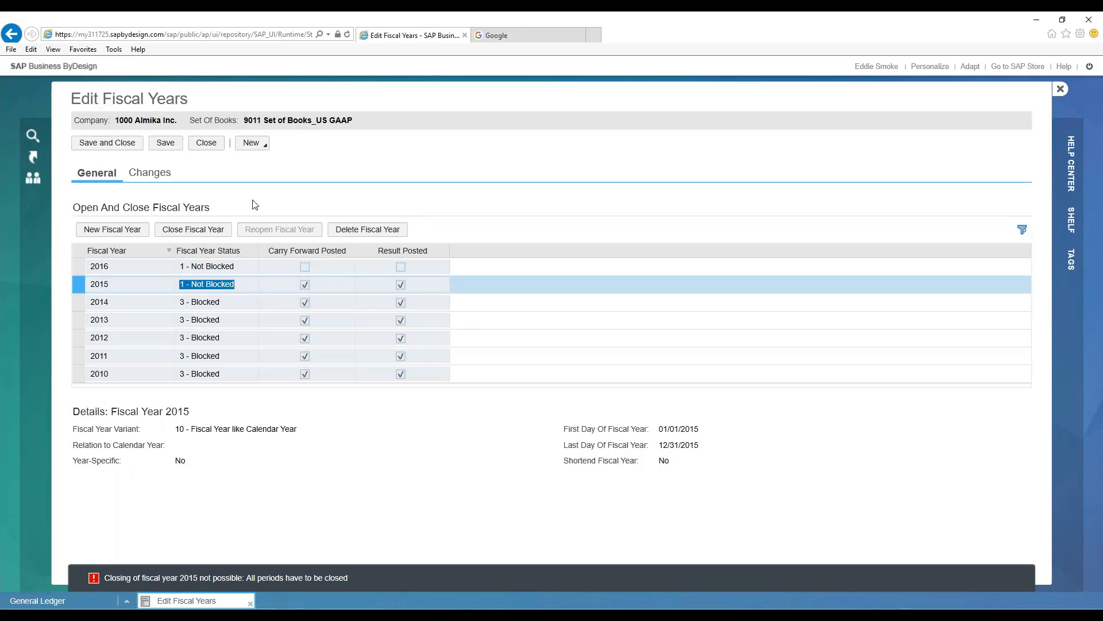
{"action": "left_click", "coordinate": [206, 142]}
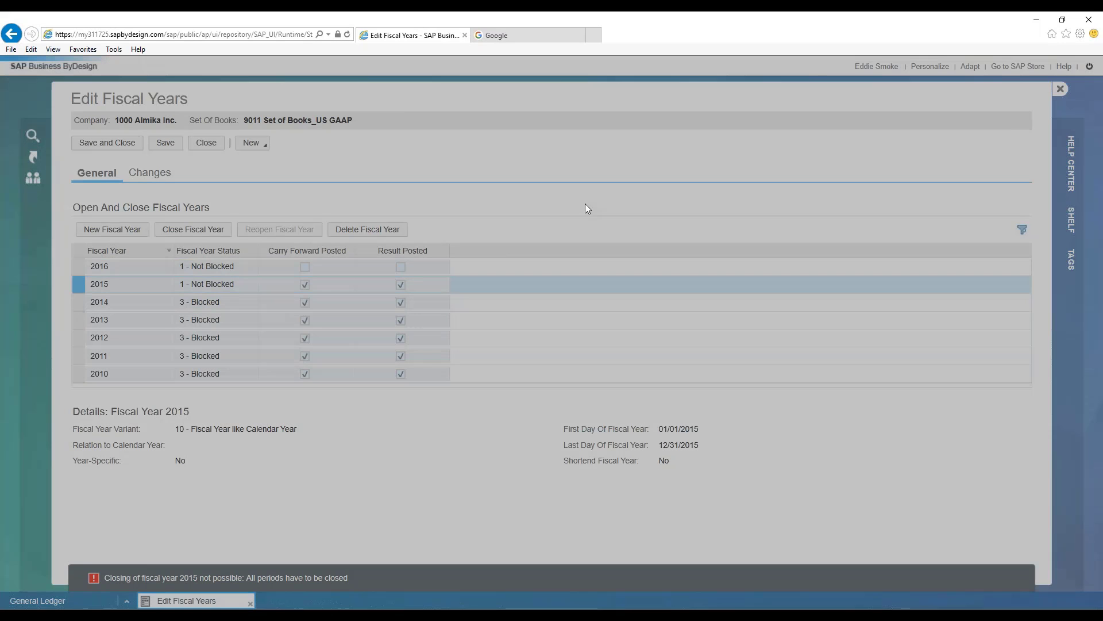
{"action": "left_click", "coordinate": [581, 364]}
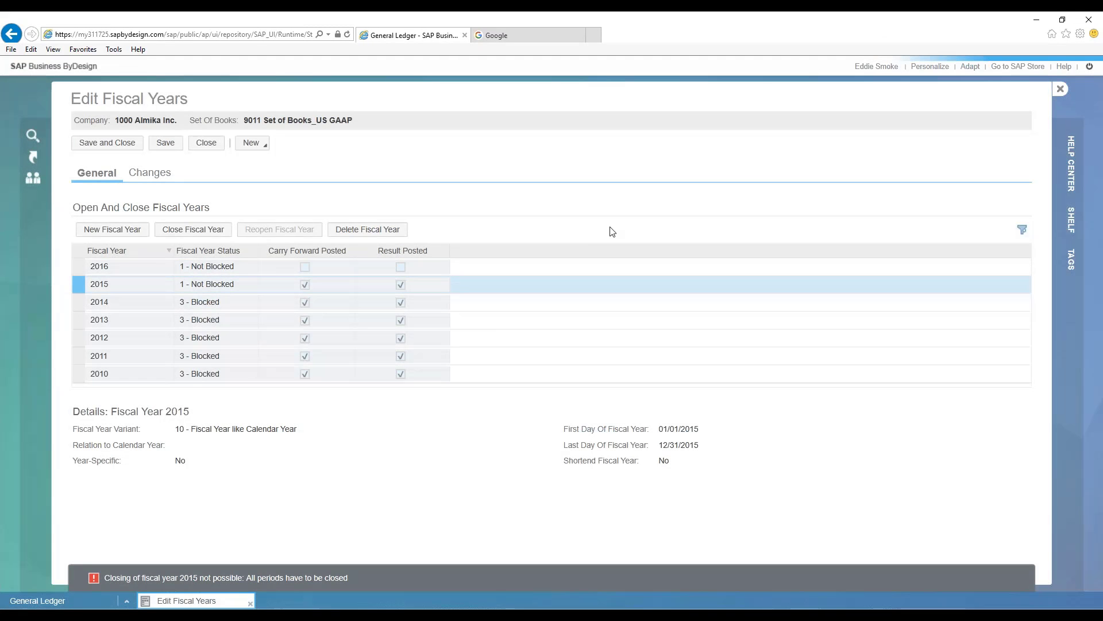
- Open the Open and Close Periods list and filter the set of books description by *GAAP*
{"action": "mouse_move", "coordinate": [560, 108]}
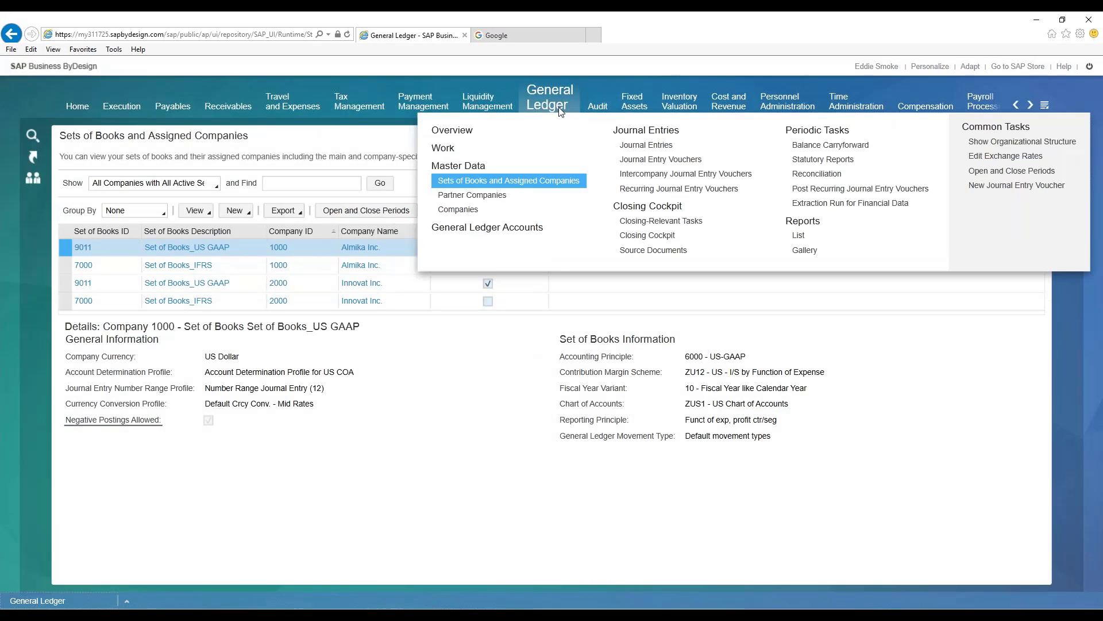
{"action": "left_click", "coordinate": [1023, 171]}
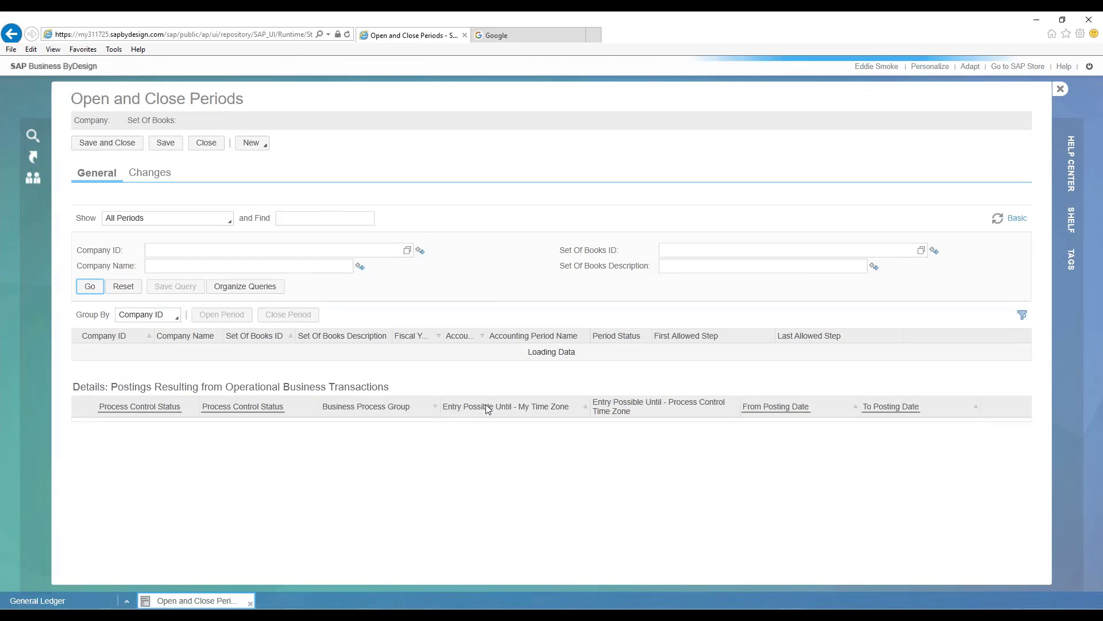
{"action": "scroll", "coordinate": [492, 443], "scroll_direction": "down", "scroll_amount": 1}
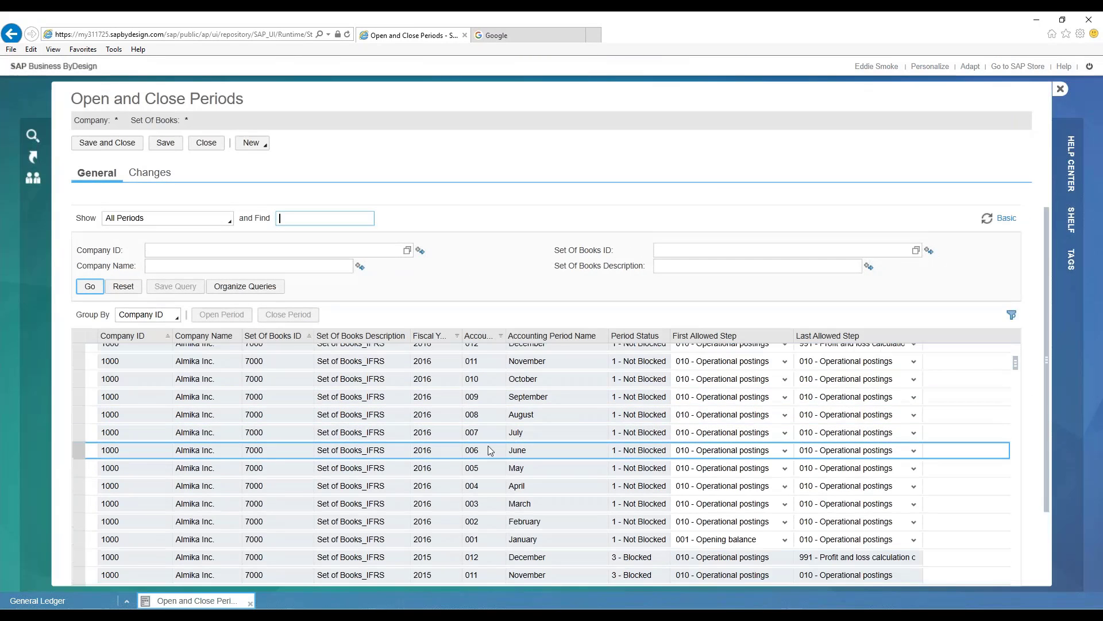
{"action": "left_click", "coordinate": [1012, 315]}
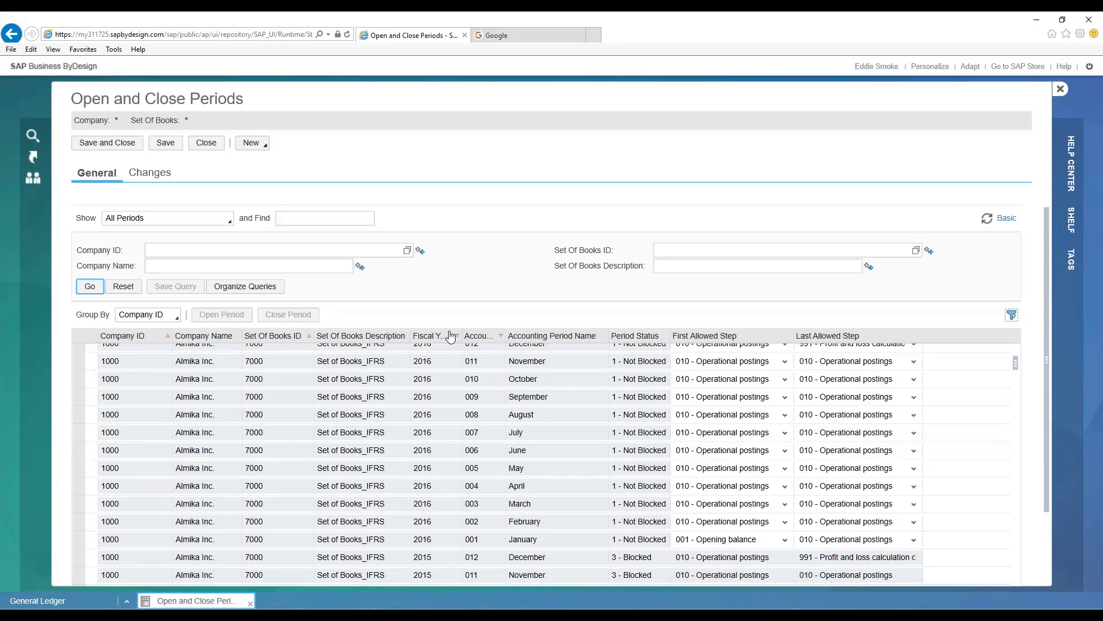
{"action": "left_click", "coordinate": [350, 350]}
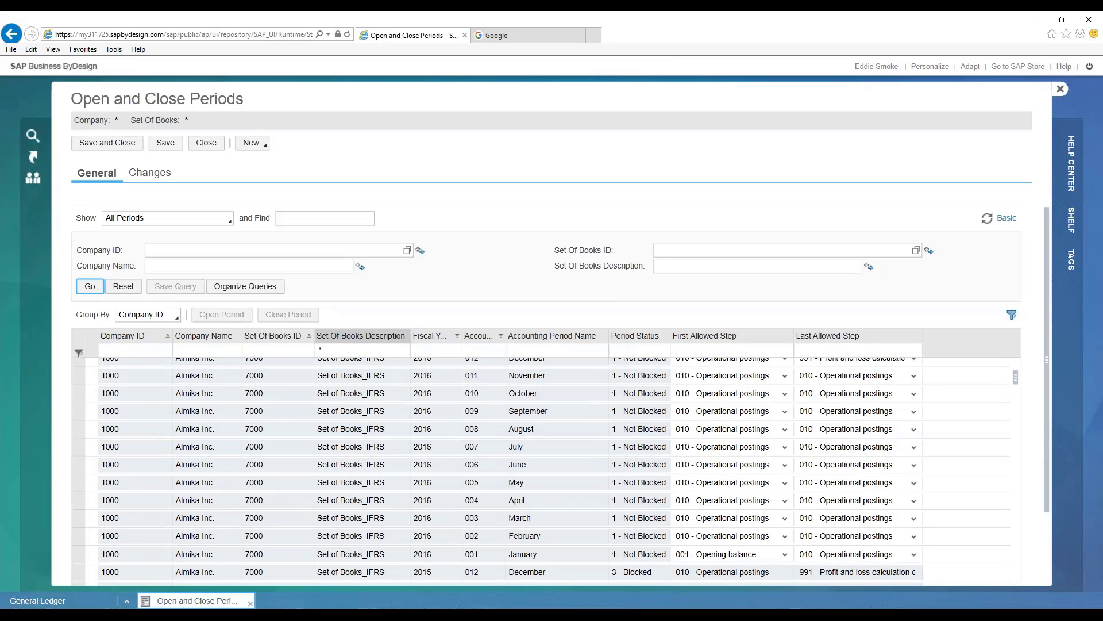
{"action": "key", "text": "Return"}
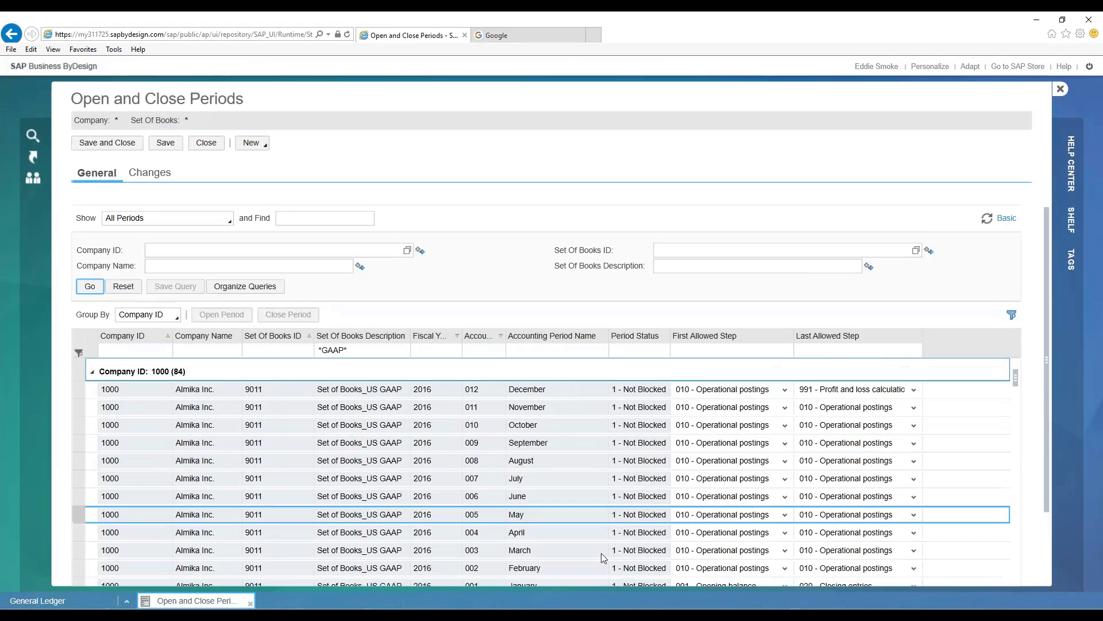
- Close company 1000's November and December 2015 periods in the US GAAP set of books, and save the changes
{"action": "scroll", "coordinate": [603, 552], "scroll_direction": "down", "scroll_amount": 2}
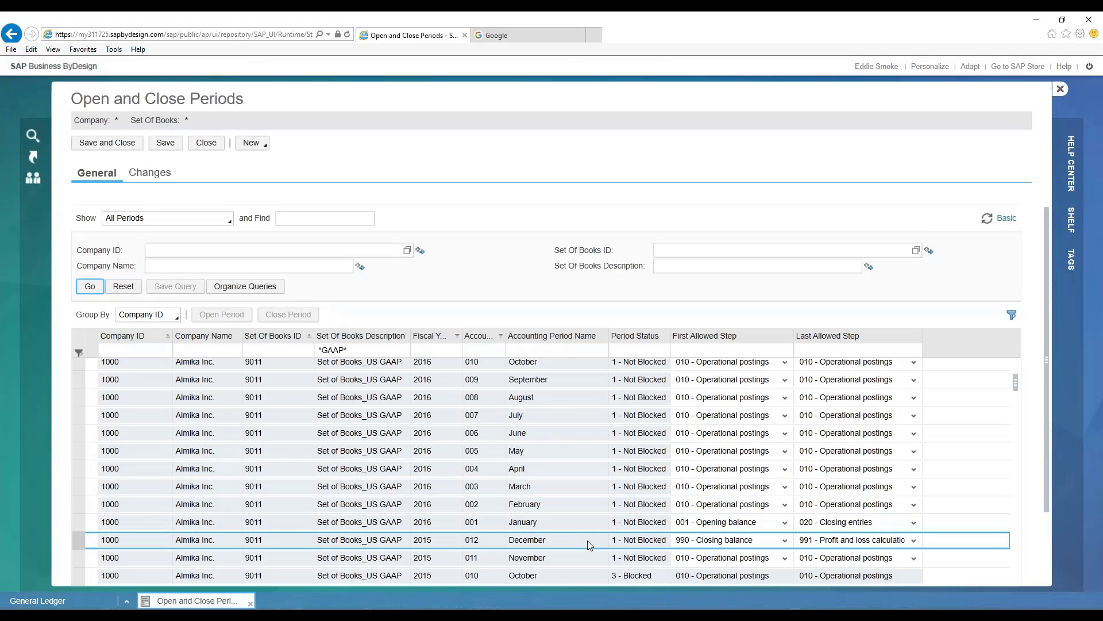
{"action": "left_click", "coordinate": [588, 540]}
{"action": "left_click", "coordinate": [585, 555]}
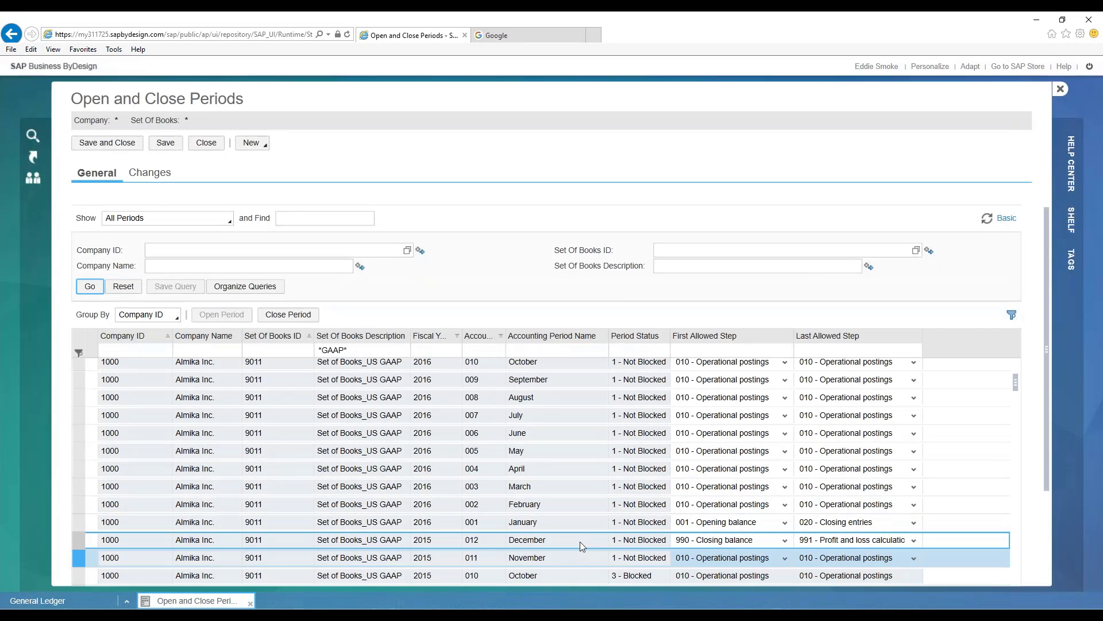
{"action": "left_click", "coordinate": [566, 540], "text": "ctrl"}
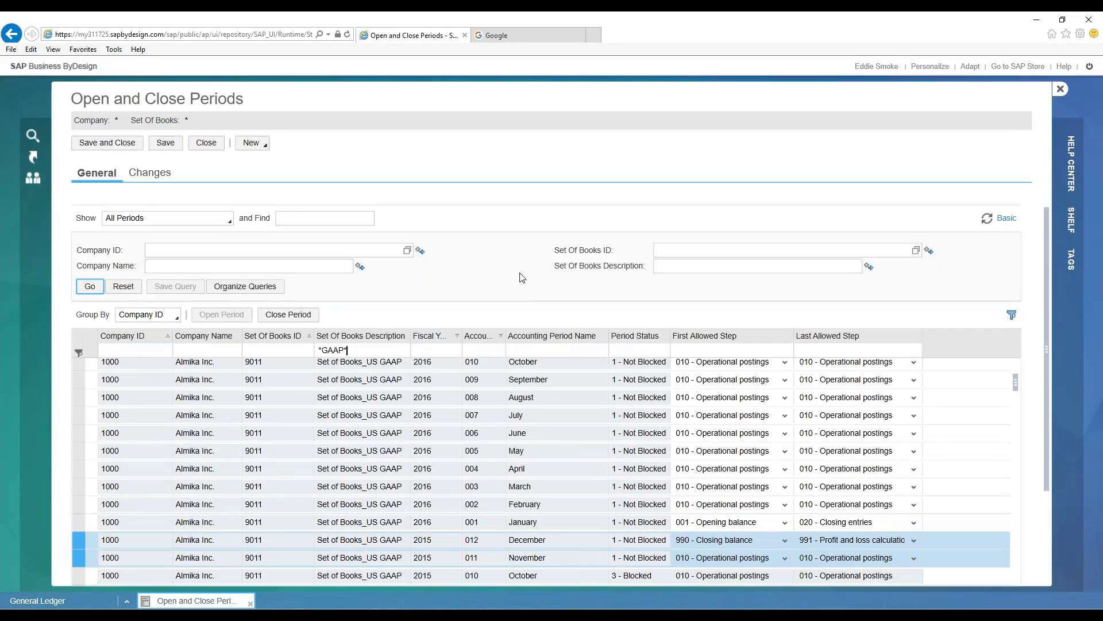
{"action": "left_click", "coordinate": [291, 316]}
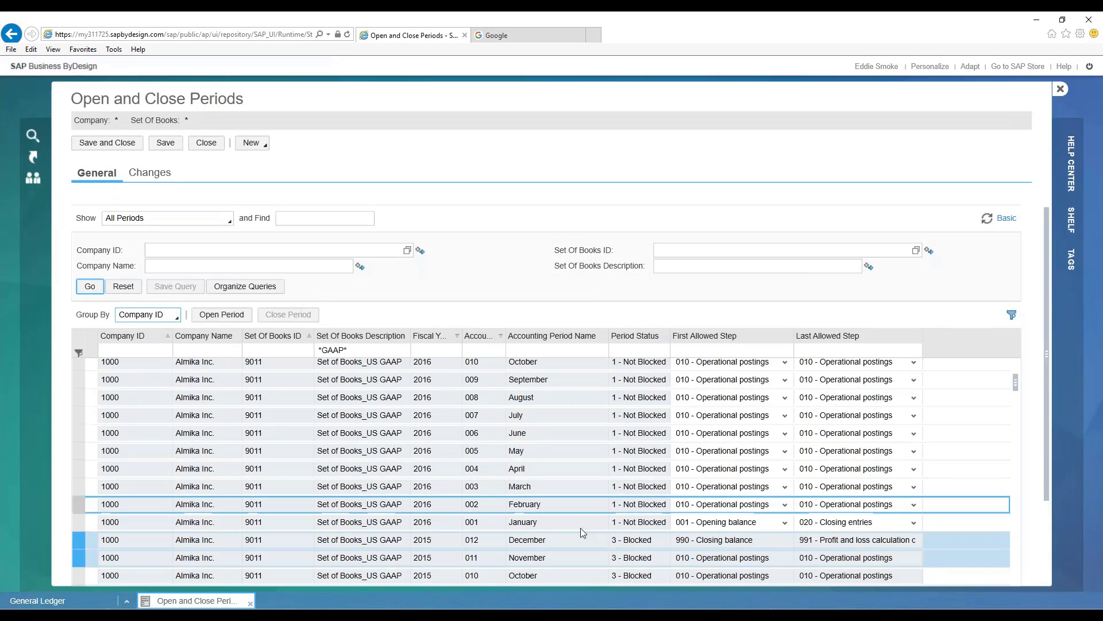
{"action": "left_click", "coordinate": [114, 144]}
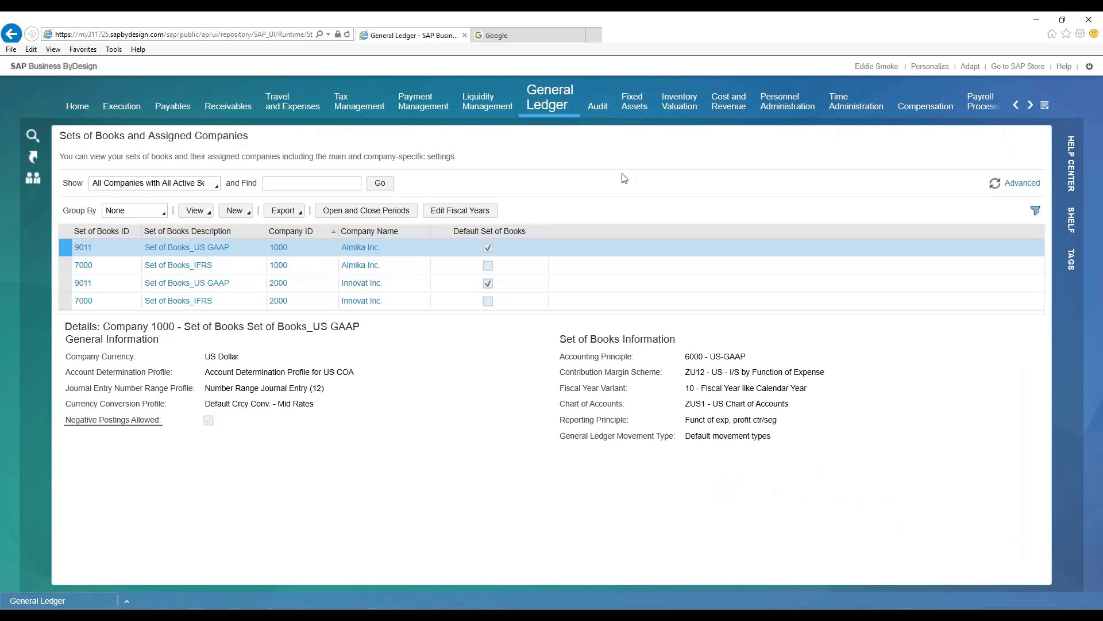
- Close fiscal year 2015 for company 1000's US GAAP set of books and save the entries
{"action": "left_click", "coordinate": [462, 211]}
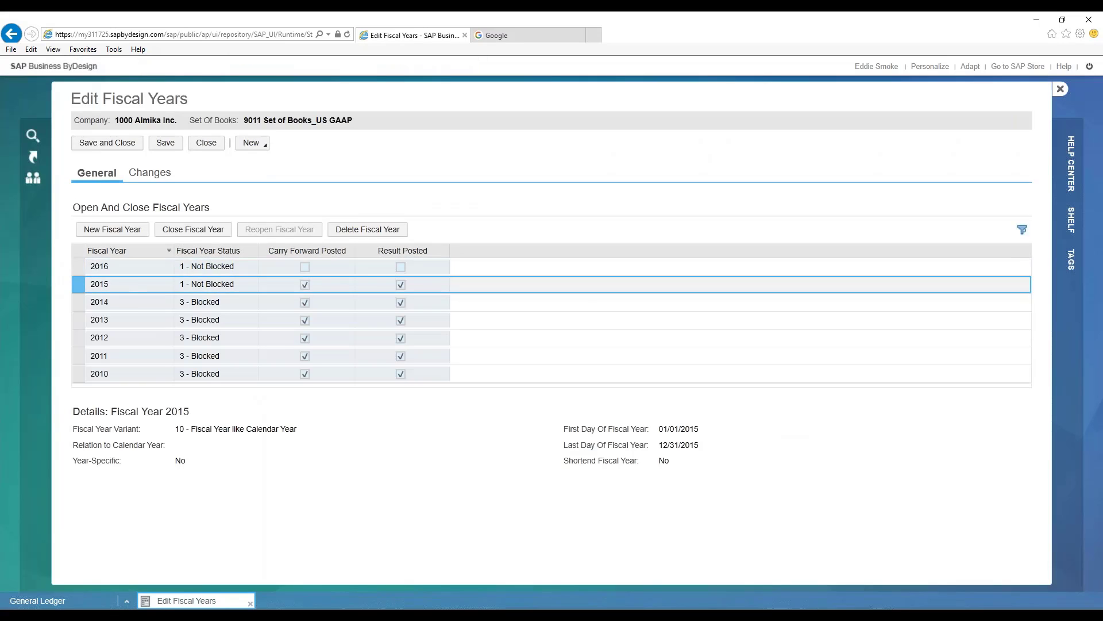
{"action": "left_click", "coordinate": [171, 228]}
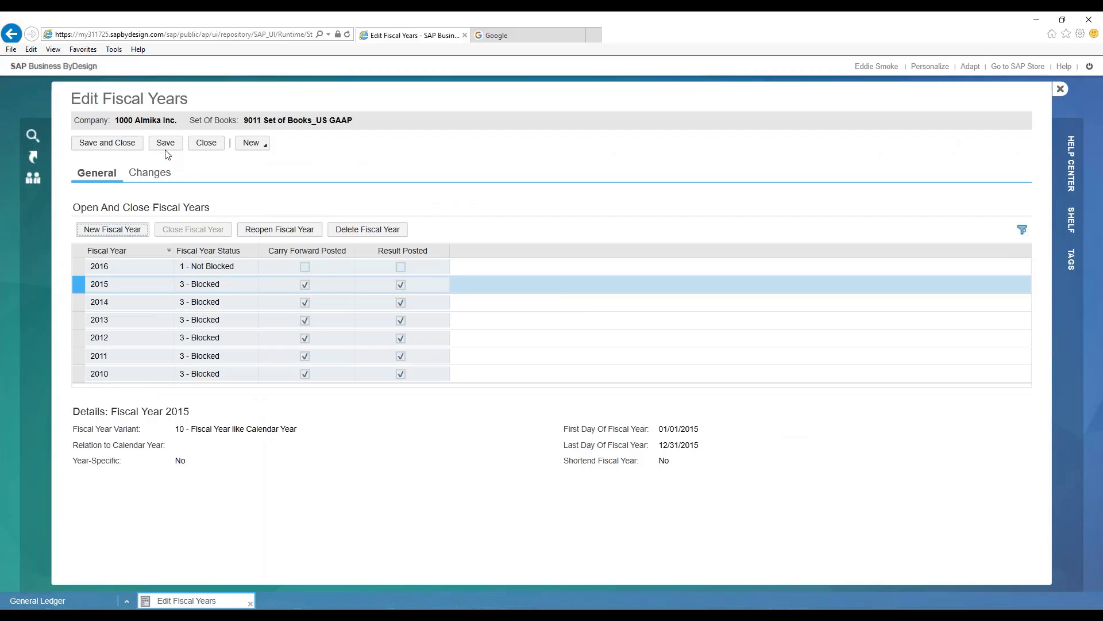
{"action": "left_click", "coordinate": [165, 145]}
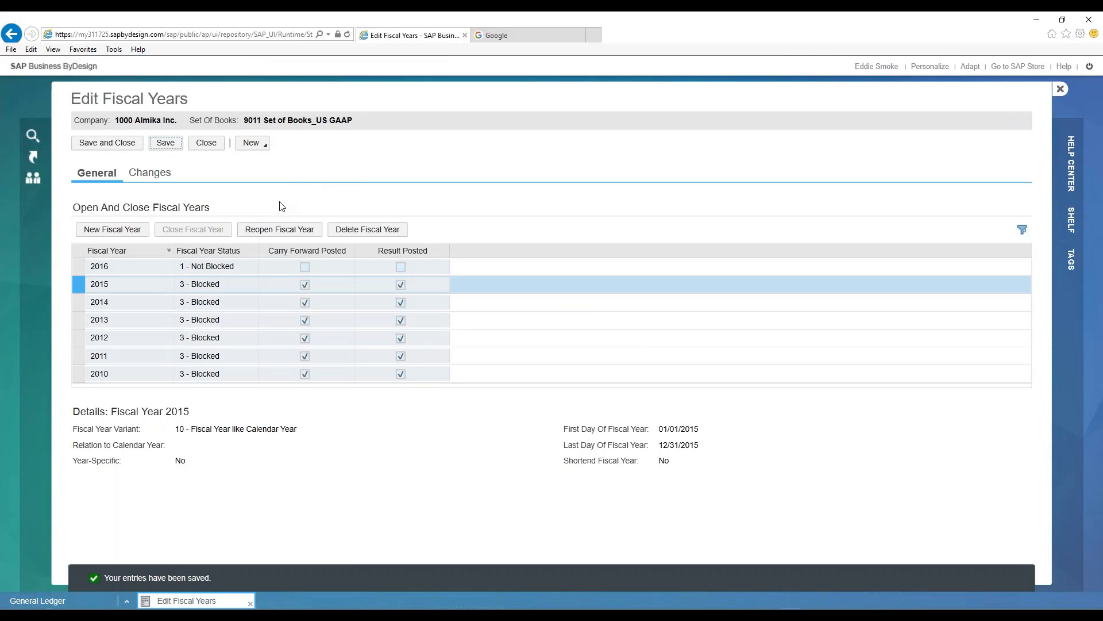
- Reopen fiscal year 2015 for company 1000's US GAAP set of books, and save and leave the fiscal year settings
{"action": "left_click", "coordinate": [123, 285]}
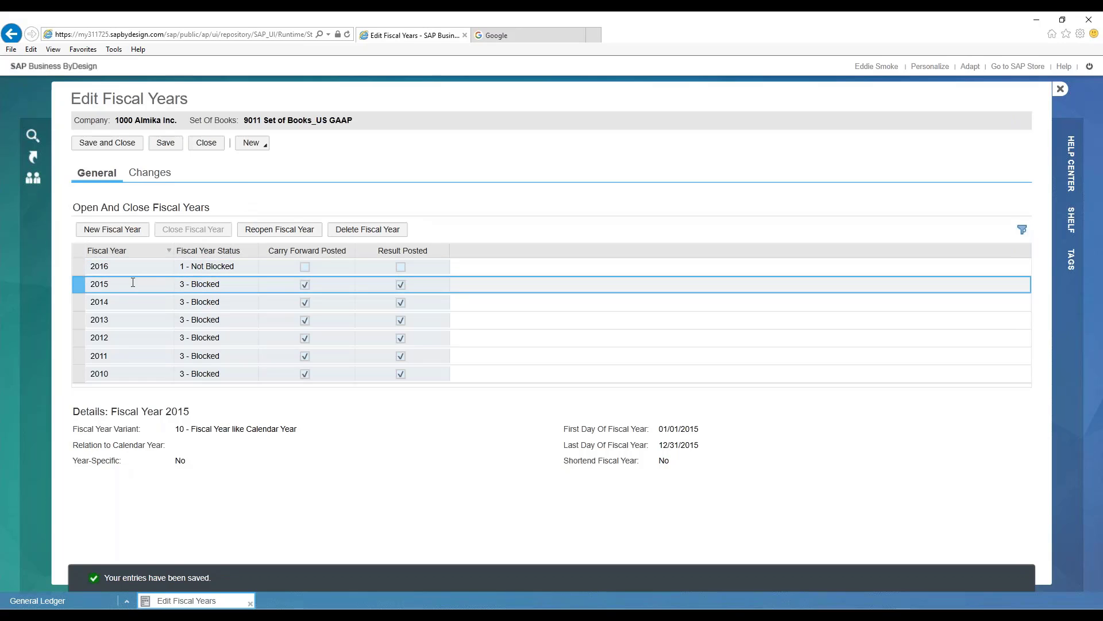
{"action": "left_click", "coordinate": [293, 231]}
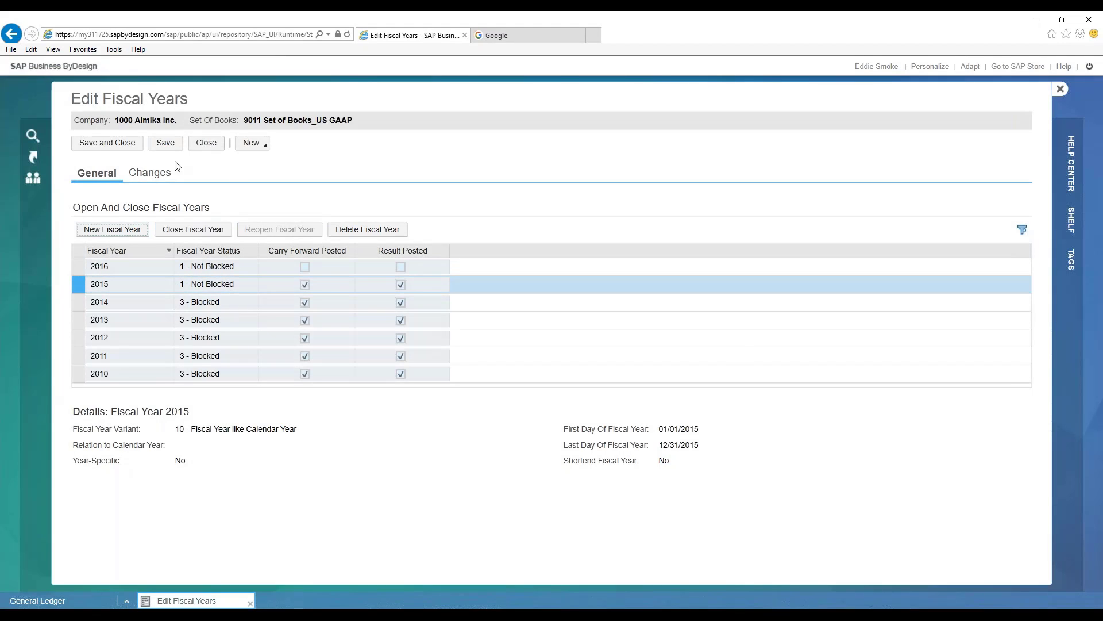
{"action": "left_click", "coordinate": [122, 146]}
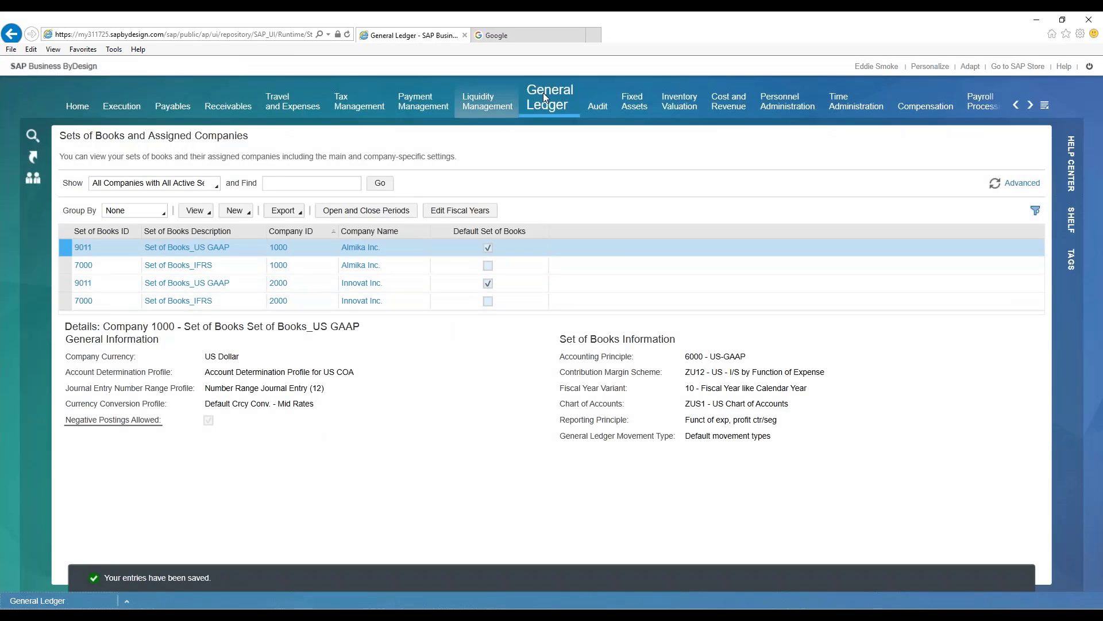
- Try to reverse the Almika 2015 GAAP Opening balance carryforward run immediately, using the description Almika 2015 GAAP Opening balance reversal
{"action": "mouse_move", "coordinate": [547, 91]}
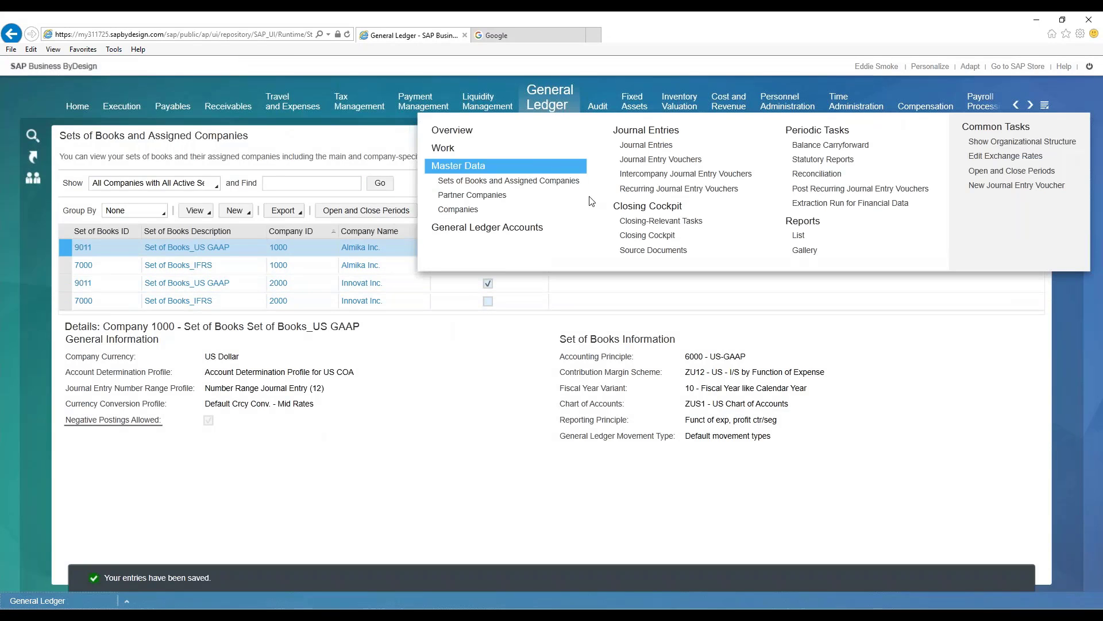
{"action": "left_click", "coordinate": [809, 147]}
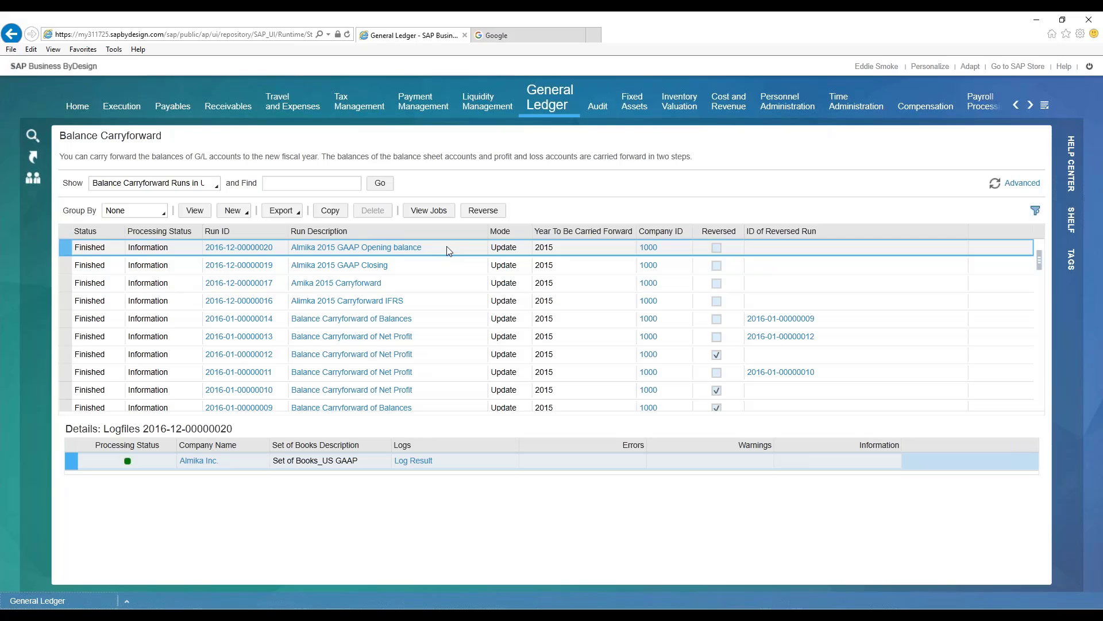
{"action": "left_click", "coordinate": [479, 211]}
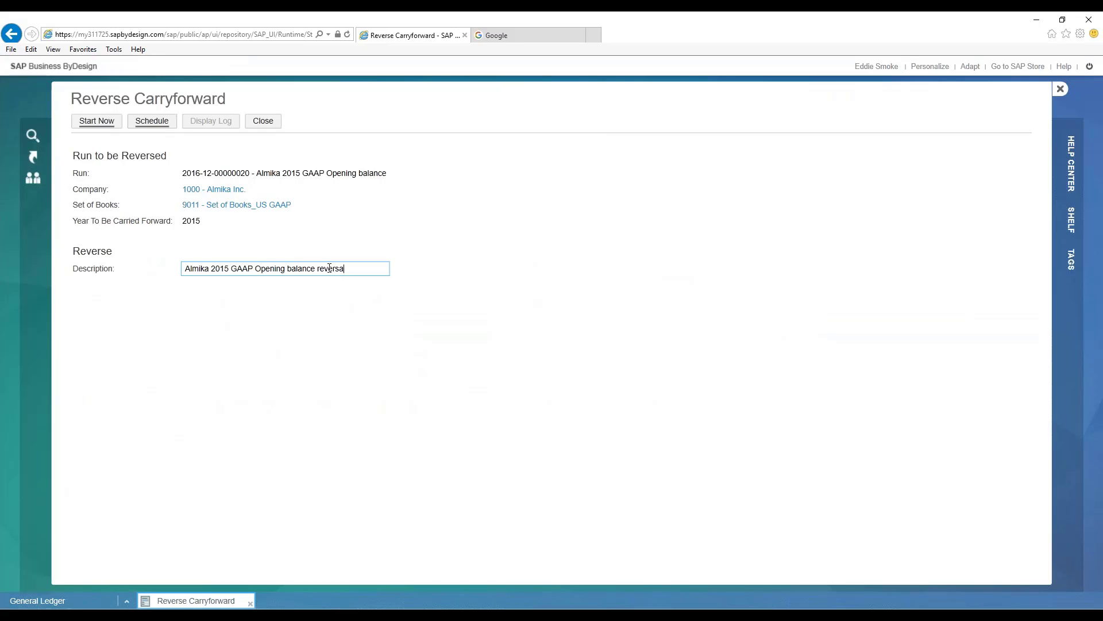
{"action": "left_click", "coordinate": [96, 121]}
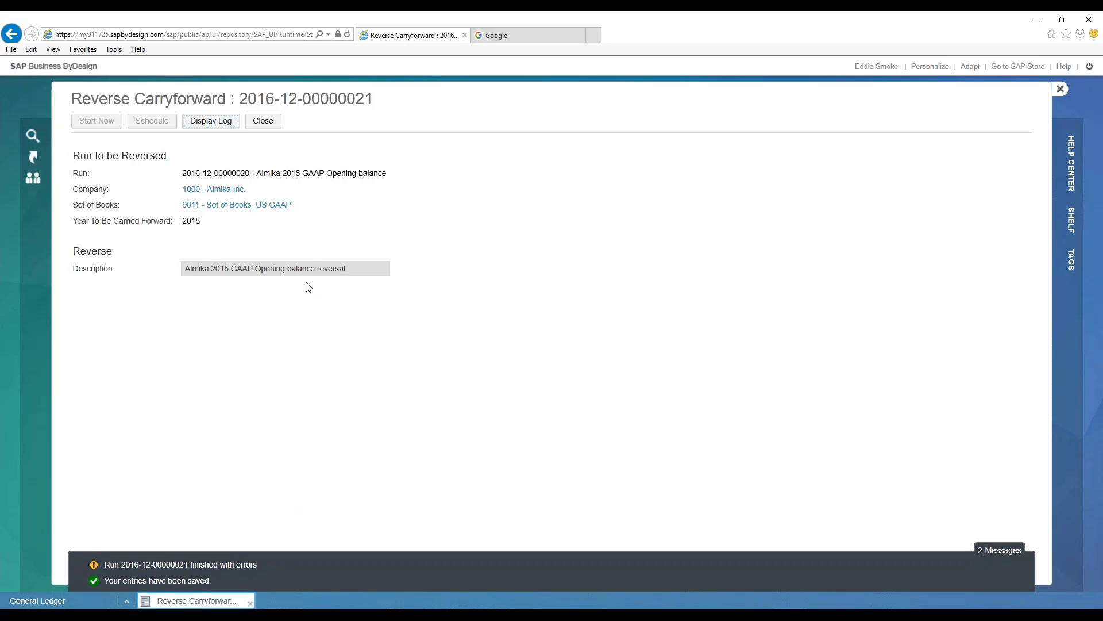
- Examine the messages in the reversal run's log, and close the log and the reversal form
{"action": "left_click", "coordinate": [216, 120]}
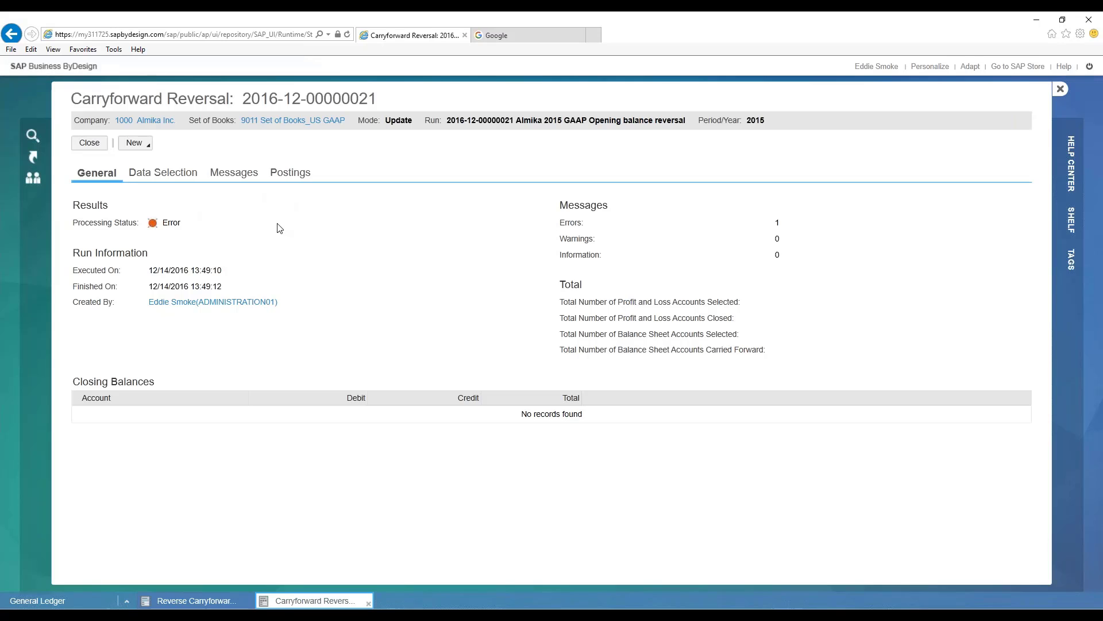
{"action": "left_click", "coordinate": [235, 175]}
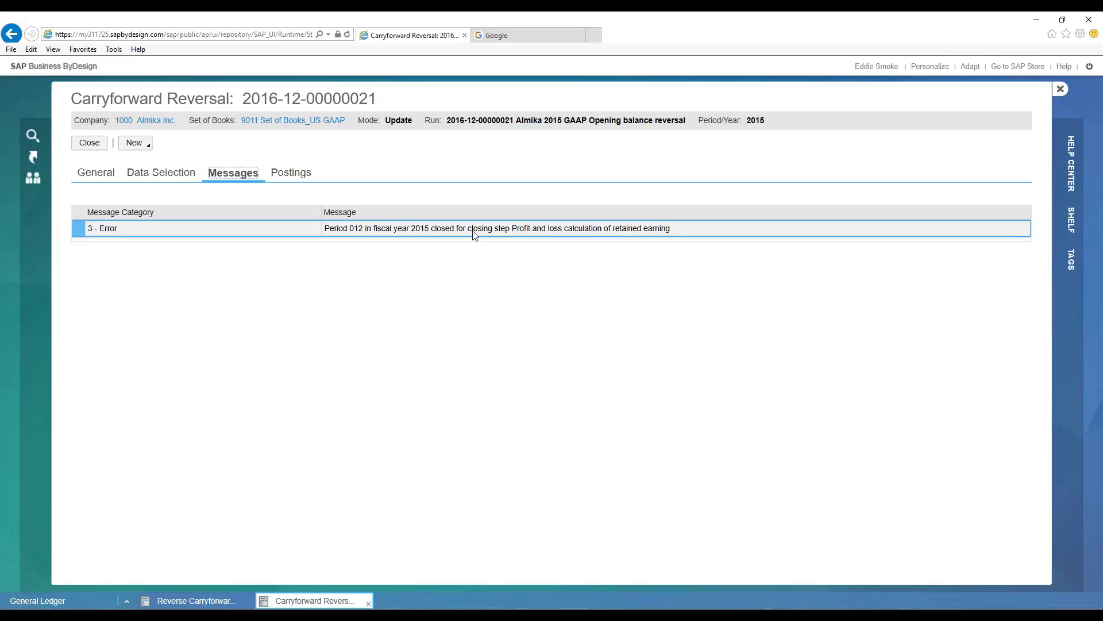
{"action": "left_click", "coordinate": [335, 232]}
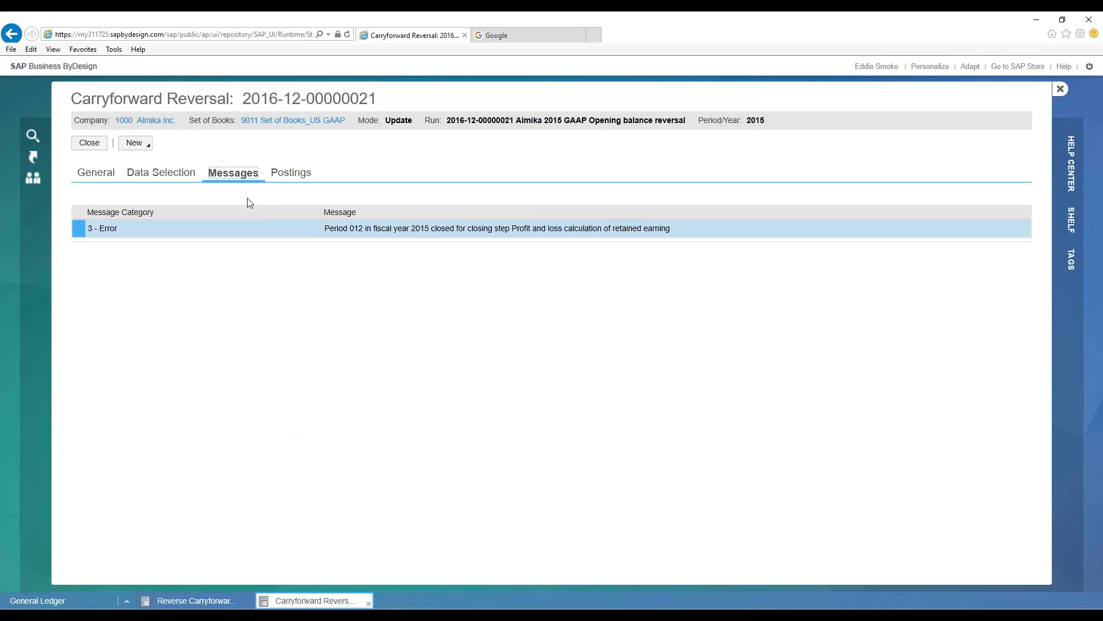
{"action": "left_click", "coordinate": [85, 143]}
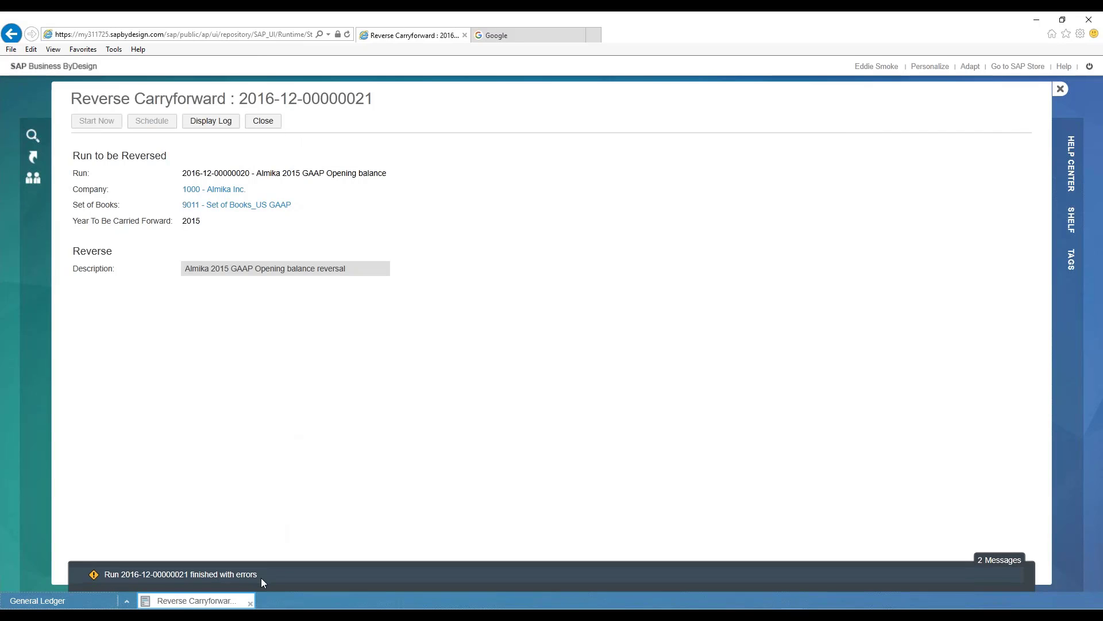
{"action": "left_click", "coordinate": [264, 122]}
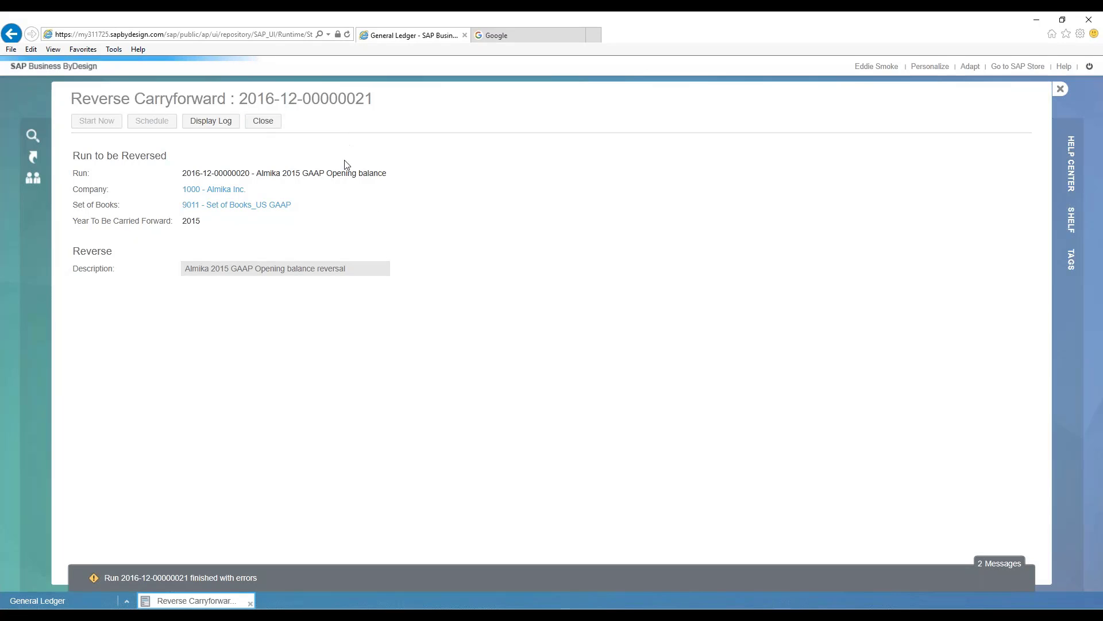